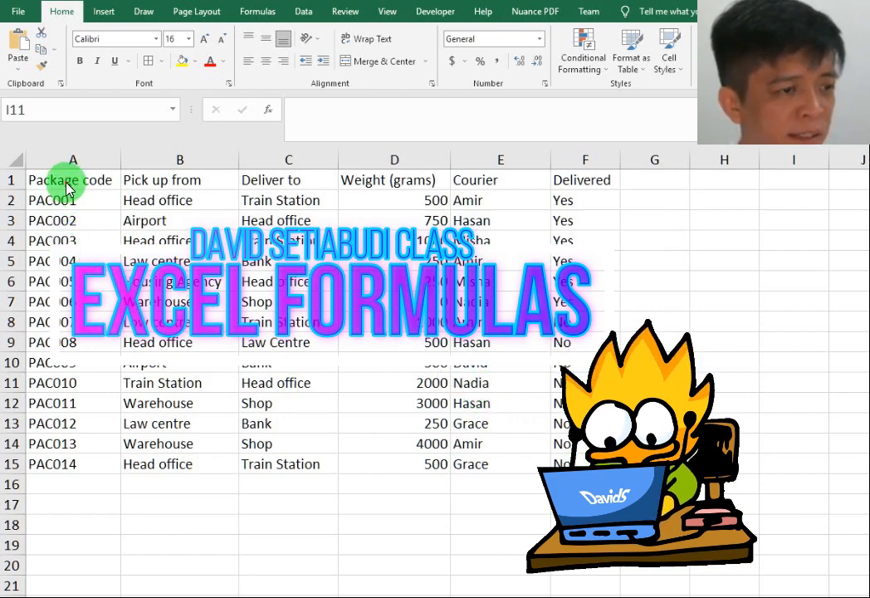
# Format the range A1:F15 as a table with headers, using the orange light style with a solid header row.
pyautogui.moveTo(83, 181); pyautogui.dragTo(585, 465)
pyautogui.click(711, 419)
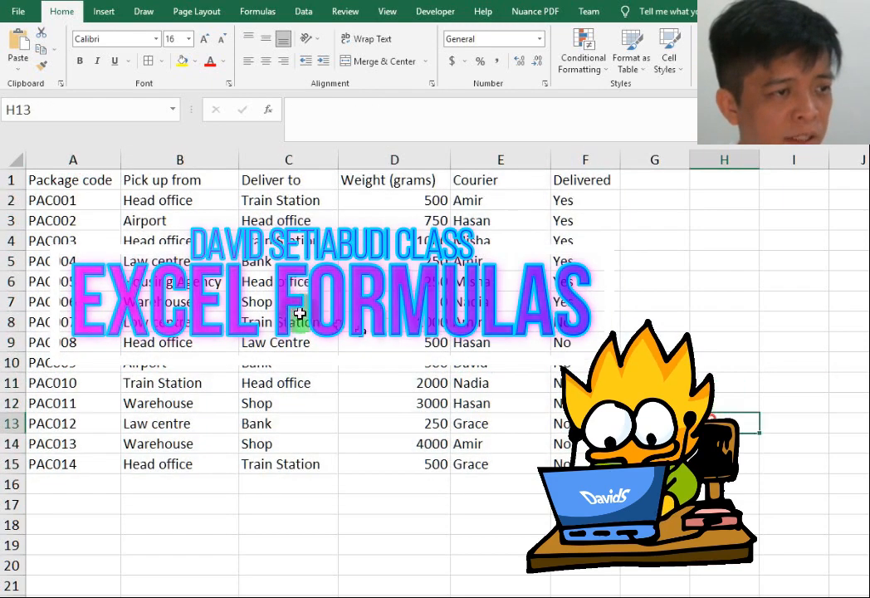
pyautogui.moveTo(64, 183); pyautogui.dragTo(585, 465)
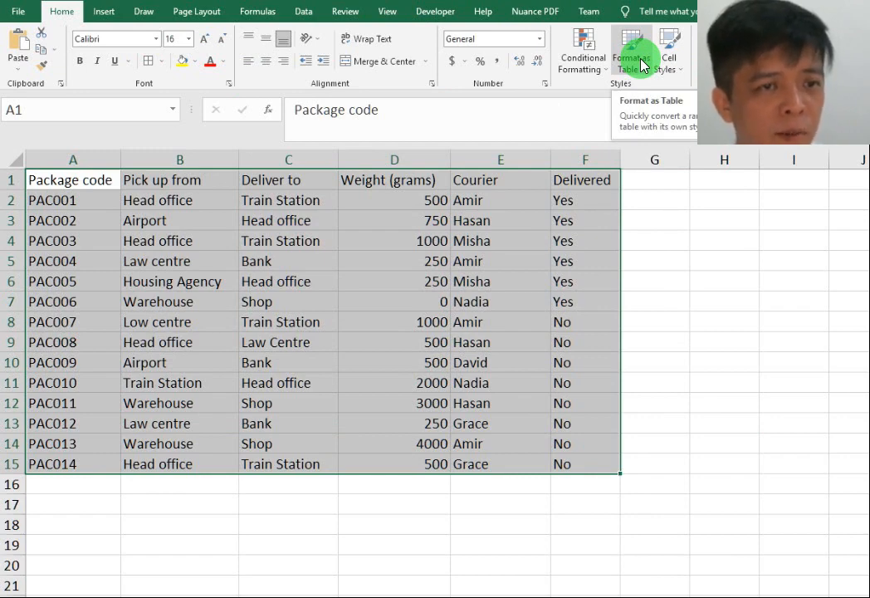
pyautogui.click(642, 66)
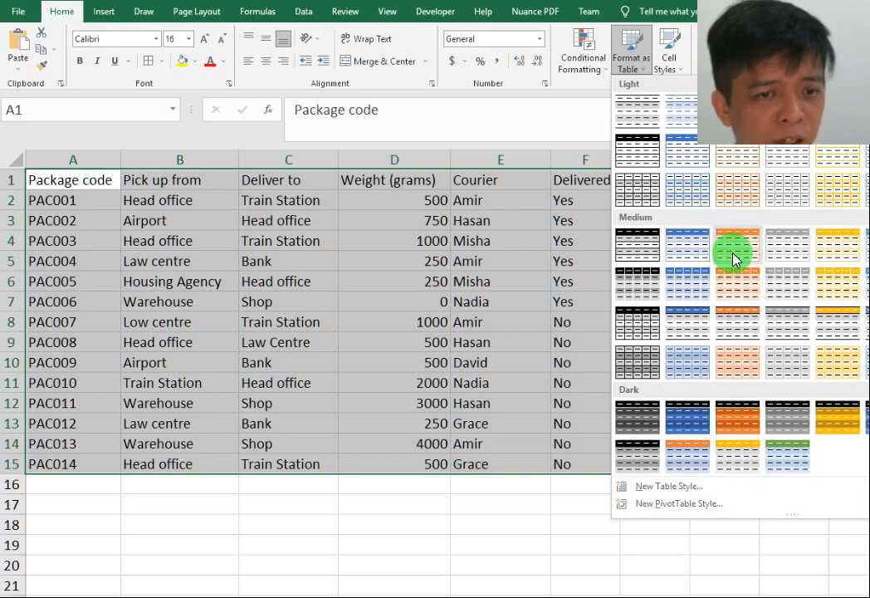
pyautogui.click(743, 166)
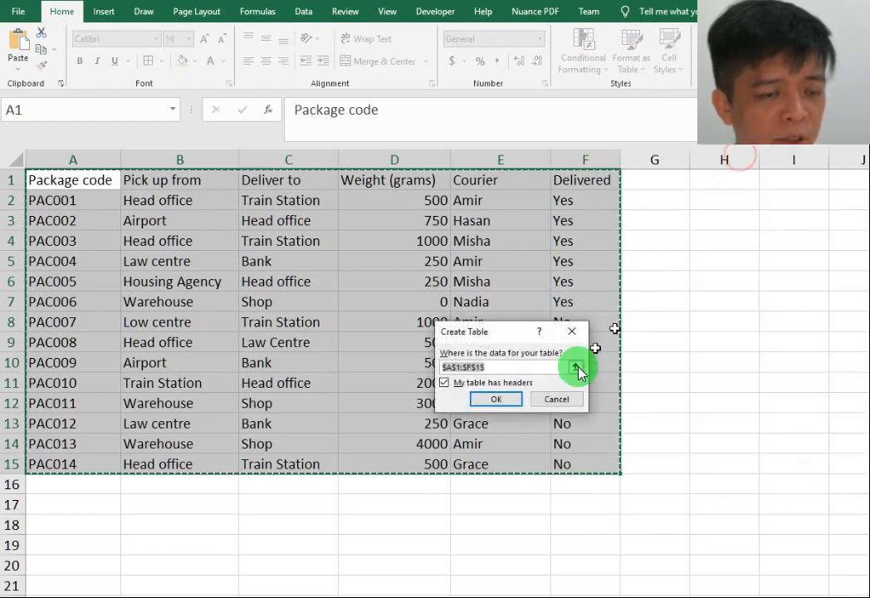
pyautogui.click(497, 400)
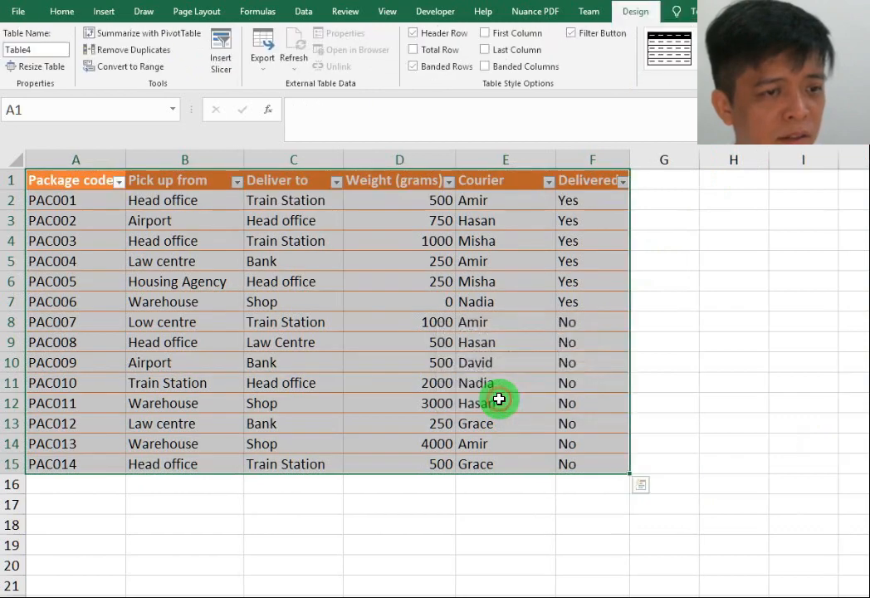
pyautogui.click(652, 343)
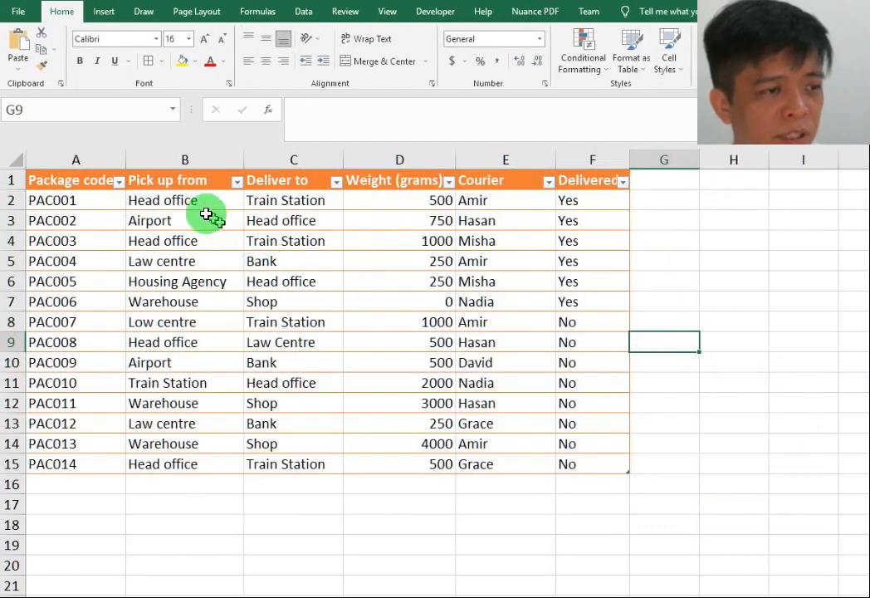
# Go through the table's field headings one by one, from Package code to Delivered.
pyautogui.click(96, 184)
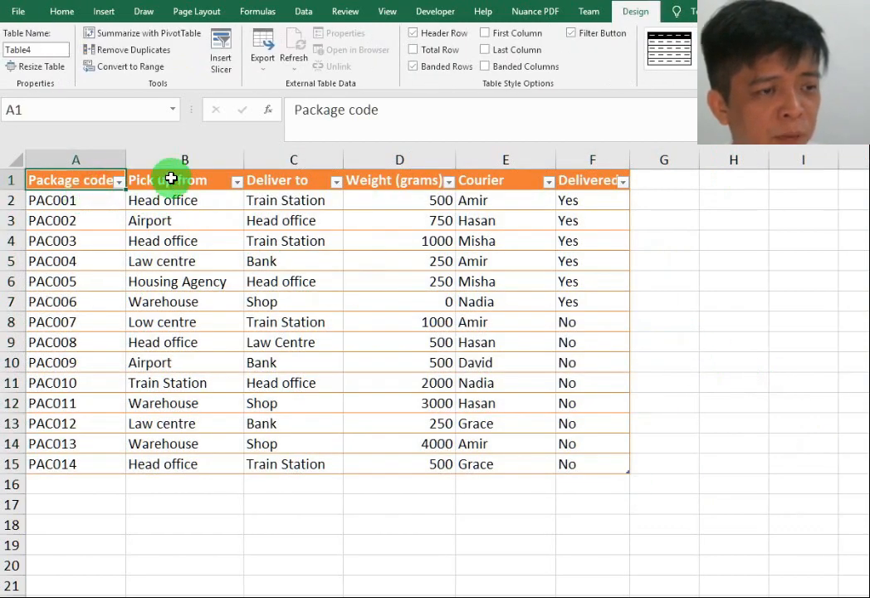
pyautogui.click(199, 181)
pyautogui.click(293, 183)
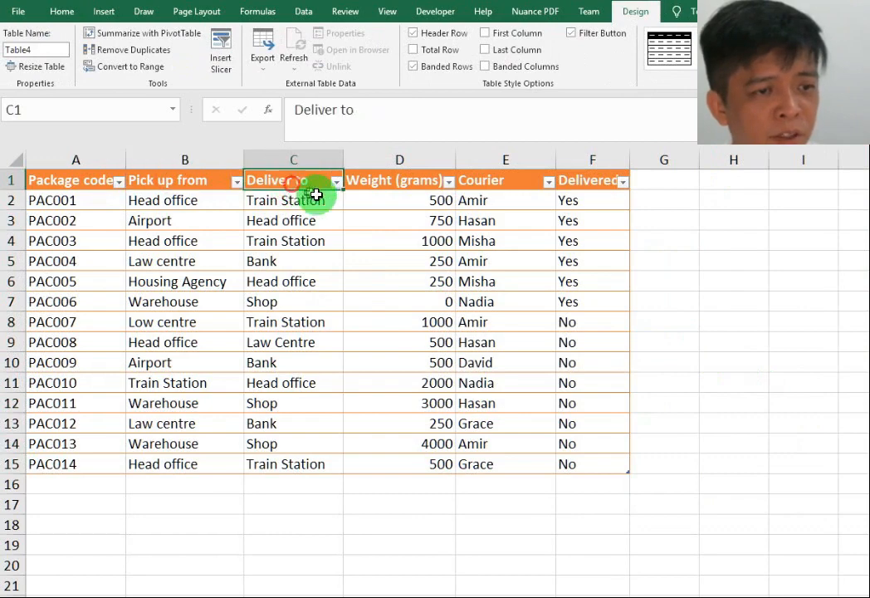
pyautogui.click(379, 187)
pyautogui.click(493, 185)
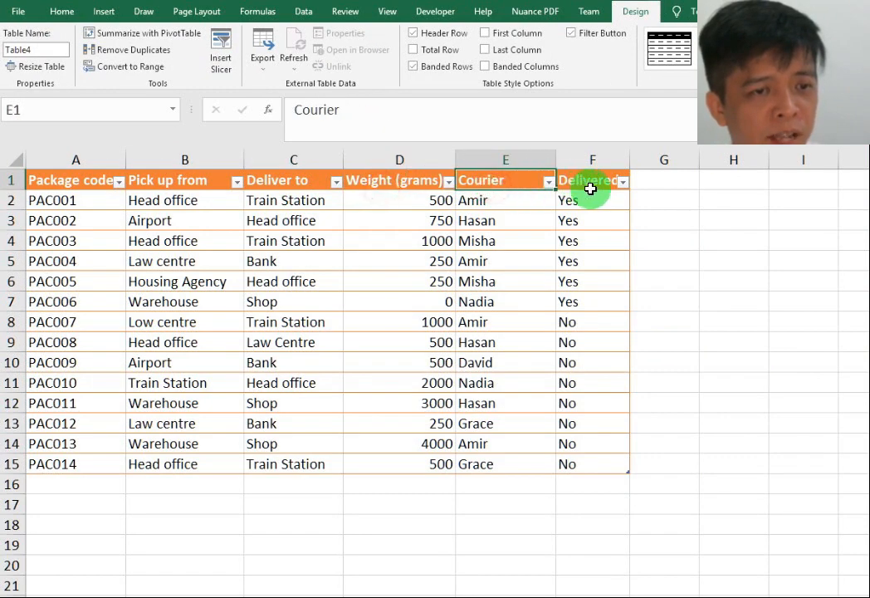
pyautogui.click(590, 189)
# Examine the package records row by row, from PAC001 to PAC004, across all six fields.
pyautogui.click(89, 204)
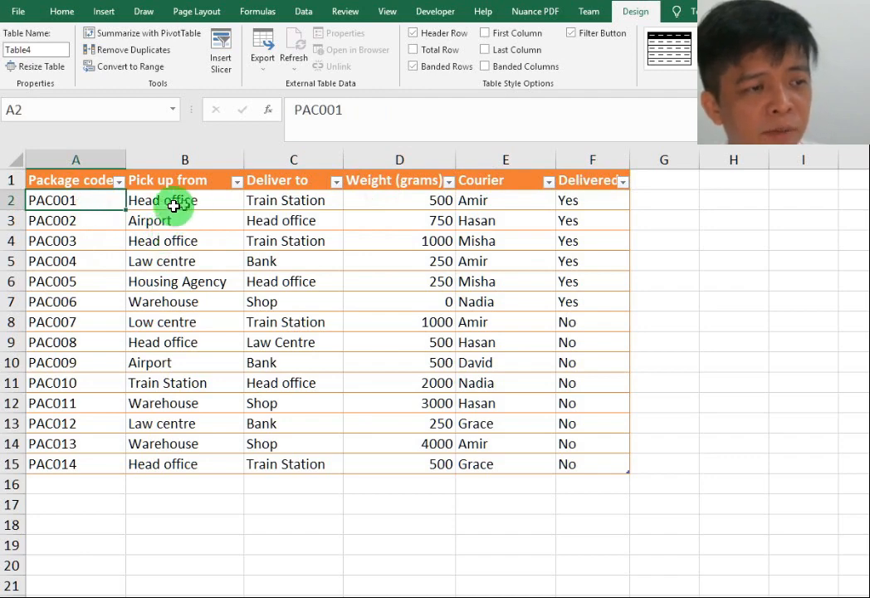
pyautogui.moveTo(63, 202); pyautogui.dragTo(603, 208)
pyautogui.click(167, 219)
pyautogui.click(39, 200)
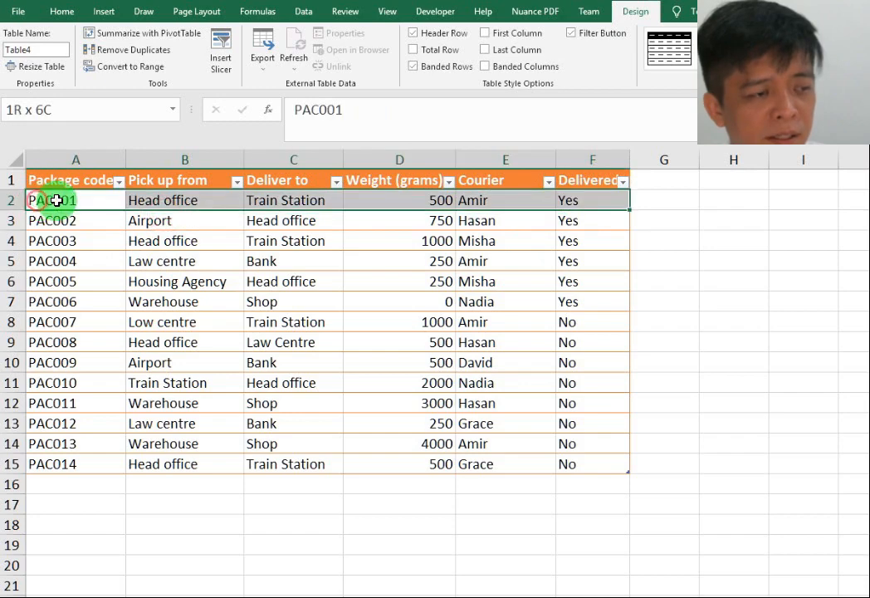
pyautogui.moveTo(54, 219); pyautogui.dragTo(557, 224)
pyautogui.moveTo(52, 245); pyautogui.dragTo(559, 262)
# Examine the table's fields column by column, from Package code through Courier.
pyautogui.moveTo(75, 180); pyautogui.dragTo(73, 463)
pyautogui.moveTo(181, 181); pyautogui.dragTo(171, 461)
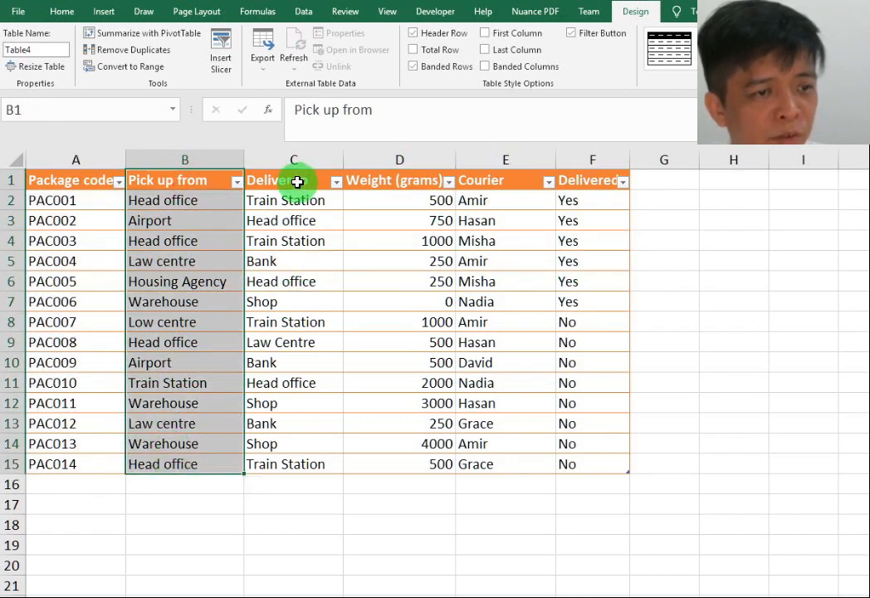
pyautogui.moveTo(296, 180); pyautogui.dragTo(288, 462)
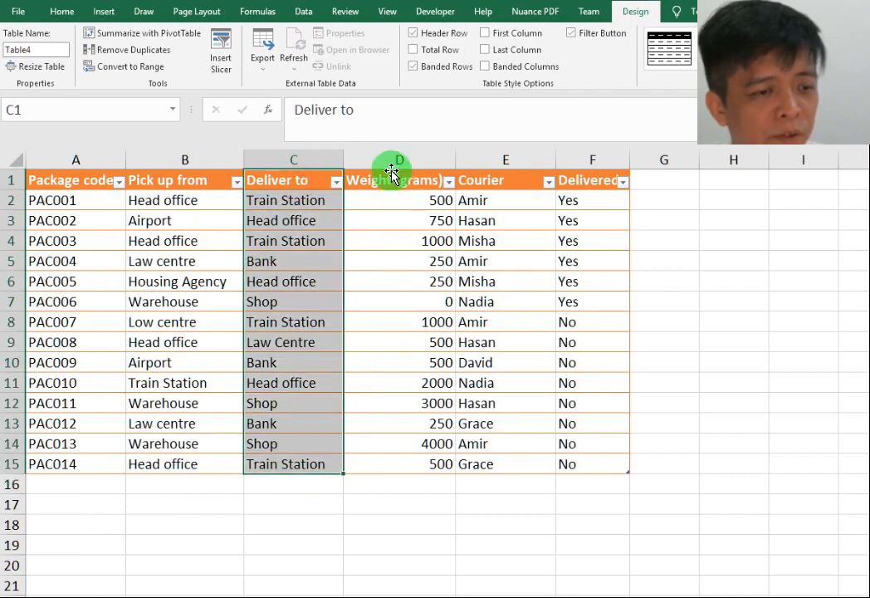
pyautogui.moveTo(390, 175); pyautogui.dragTo(399, 425)
pyautogui.hotkey('ctrl', 'z')
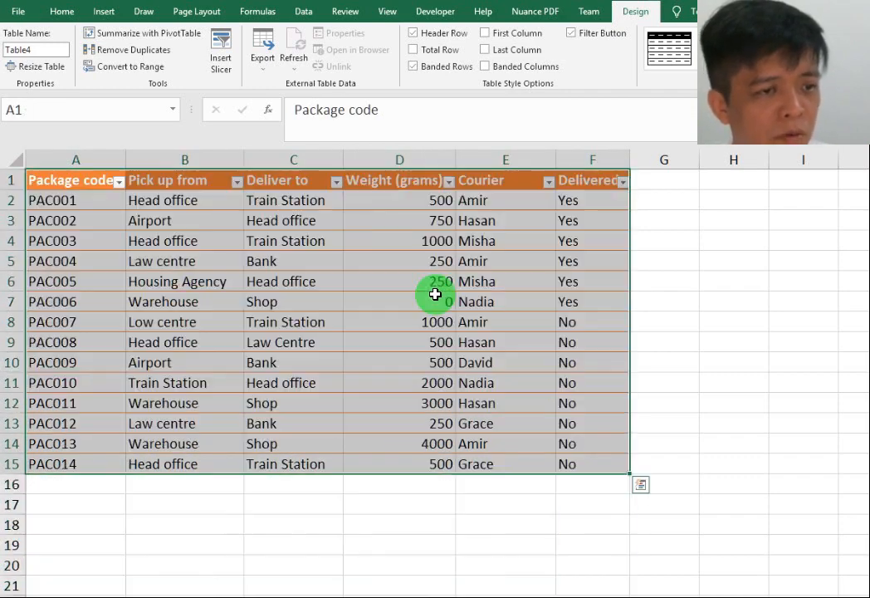
pyautogui.click(405, 217)
pyautogui.click(388, 172)
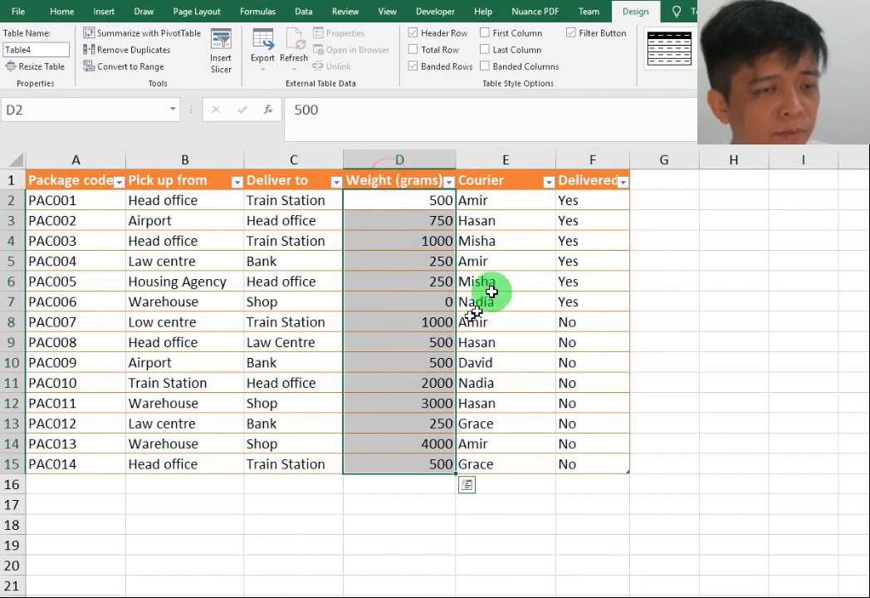
pyautogui.moveTo(496, 180); pyautogui.dragTo(466, 459)
pyautogui.click(235, 297)
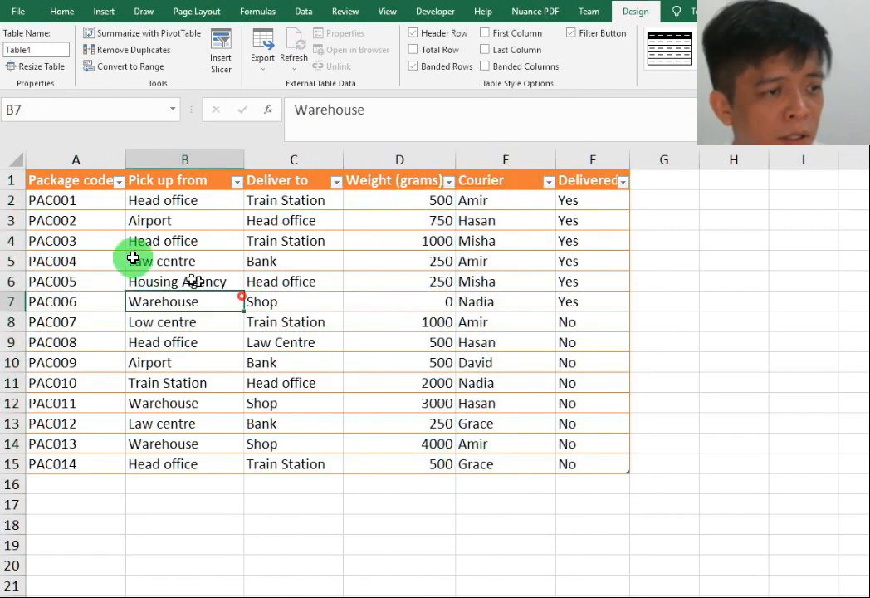
# Examine entire worksheet rows and columns, including rows 2 and 5 and columns A, C and D.
pyautogui.click(8, 200)
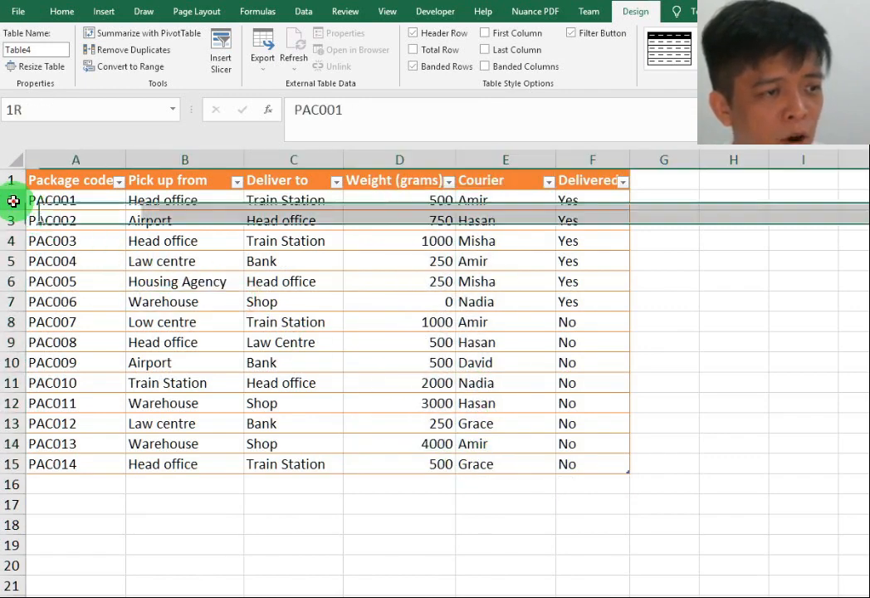
pyautogui.click(74, 158)
pyautogui.click(161, 258)
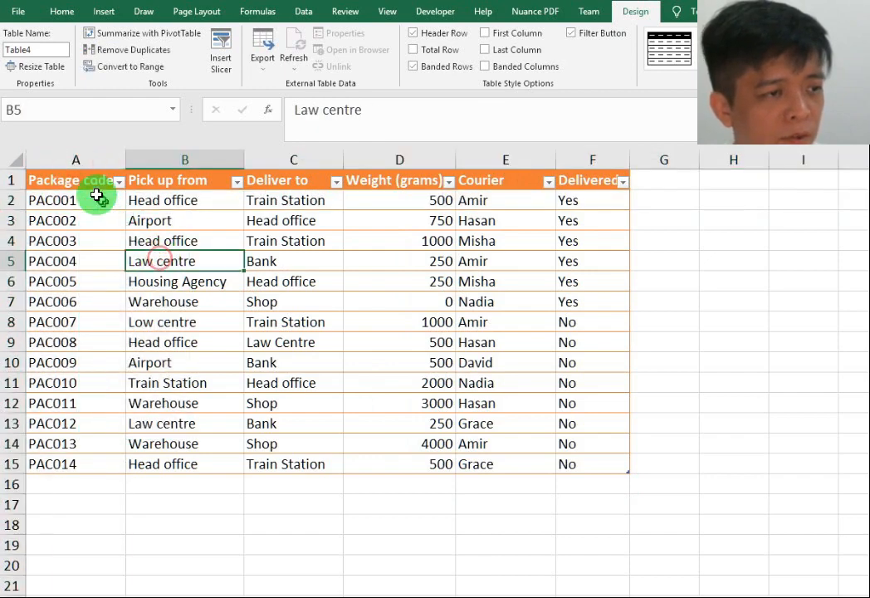
pyautogui.click(11, 179)
pyautogui.click(13, 260)
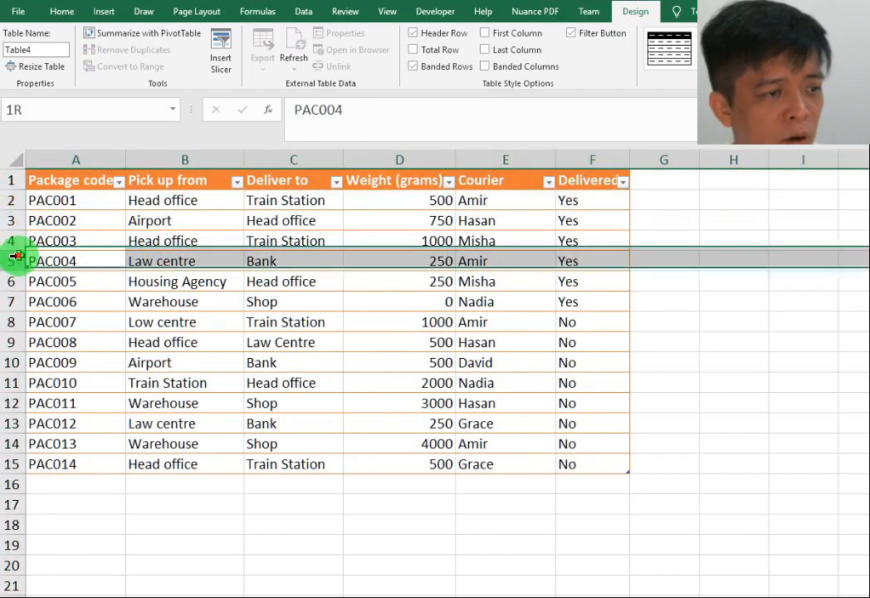
pyautogui.click(74, 159)
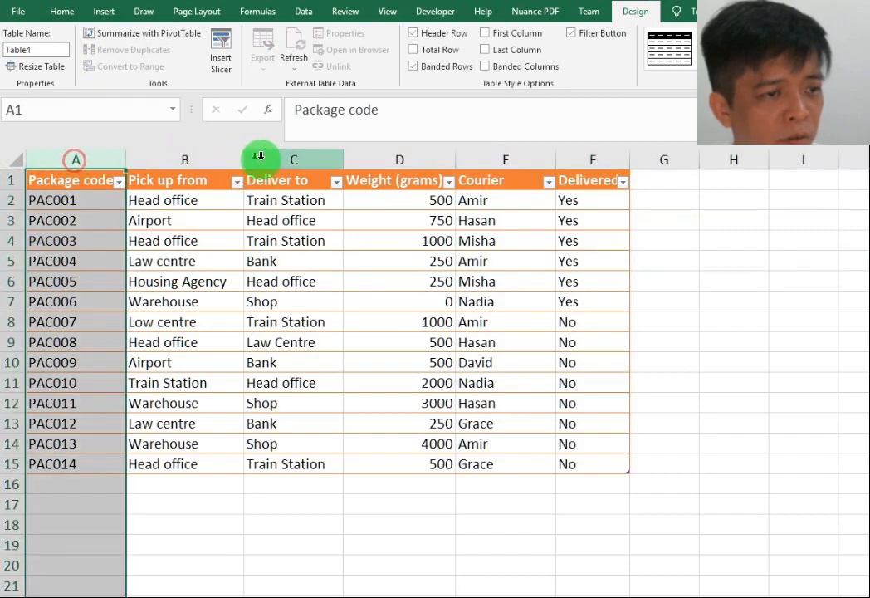
pyautogui.click(268, 159)
pyautogui.click(372, 160)
pyautogui.click(405, 264)
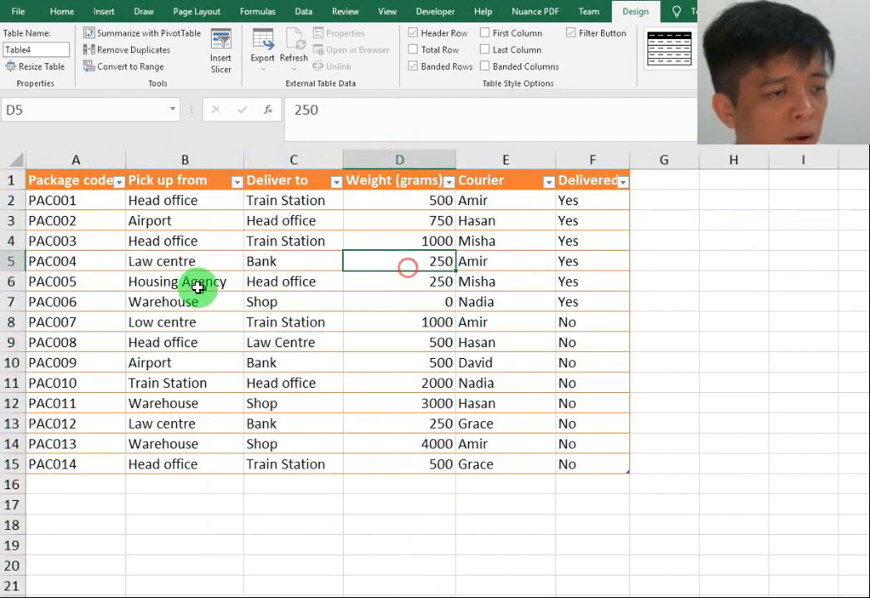
# Inspect each field value of the PAC001 record, from its package code to its delivery status.
pyautogui.click(64, 203)
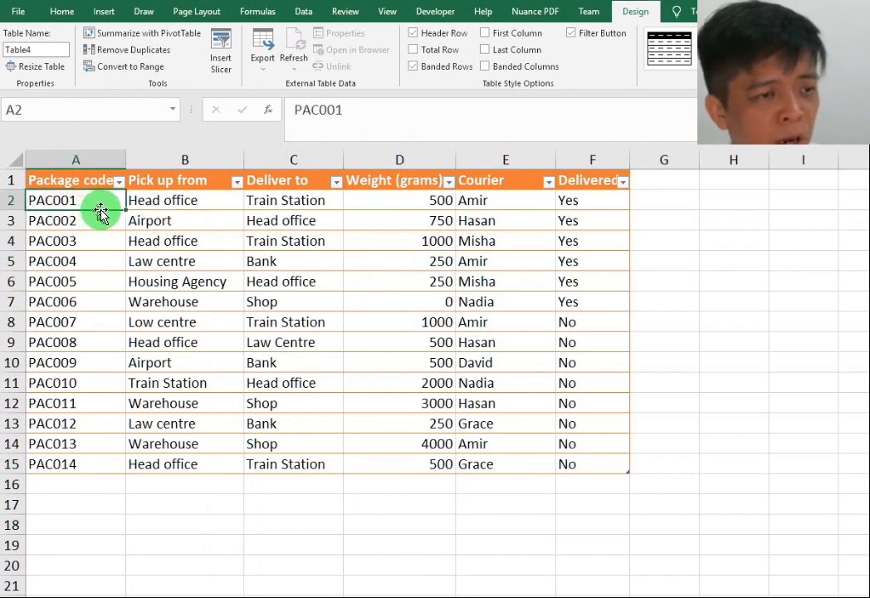
pyautogui.click(179, 201)
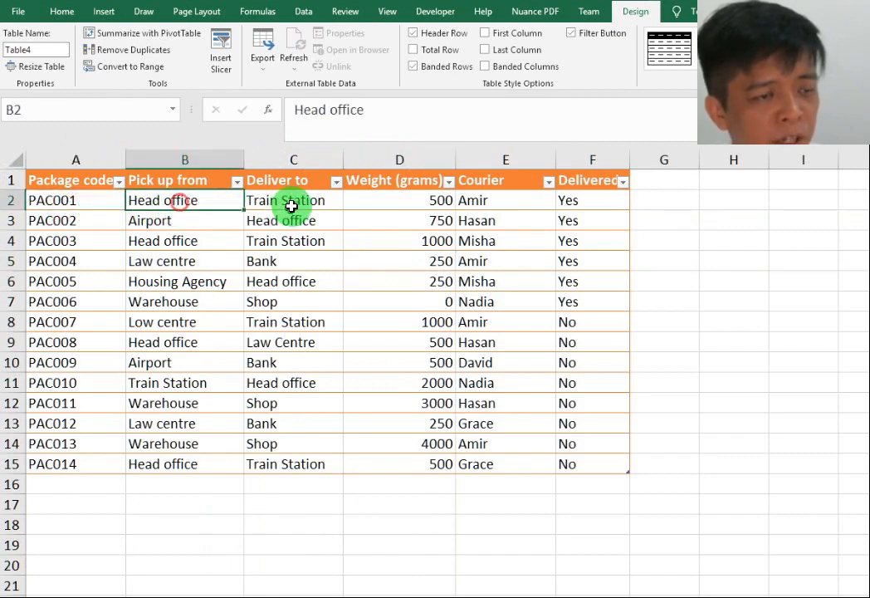
pyautogui.click(297, 202)
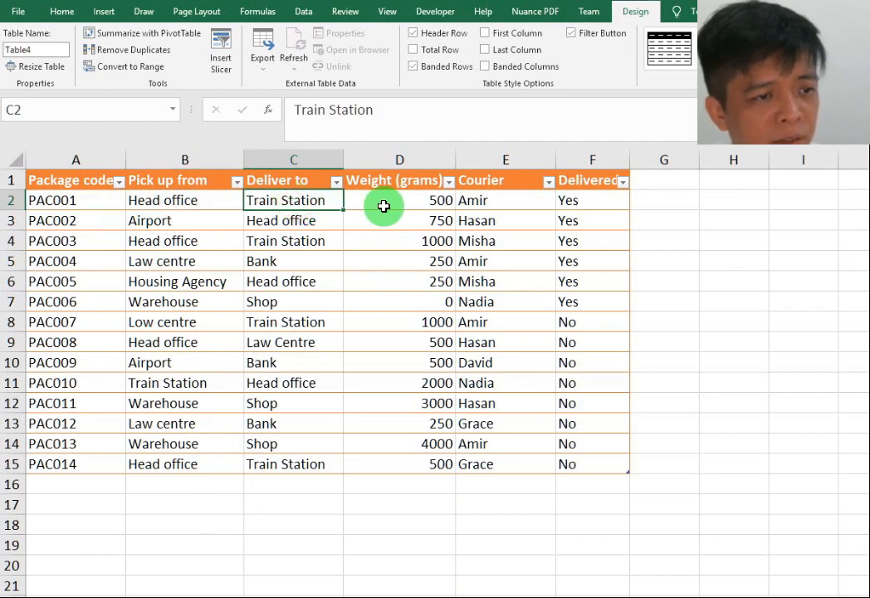
pyautogui.click(412, 200)
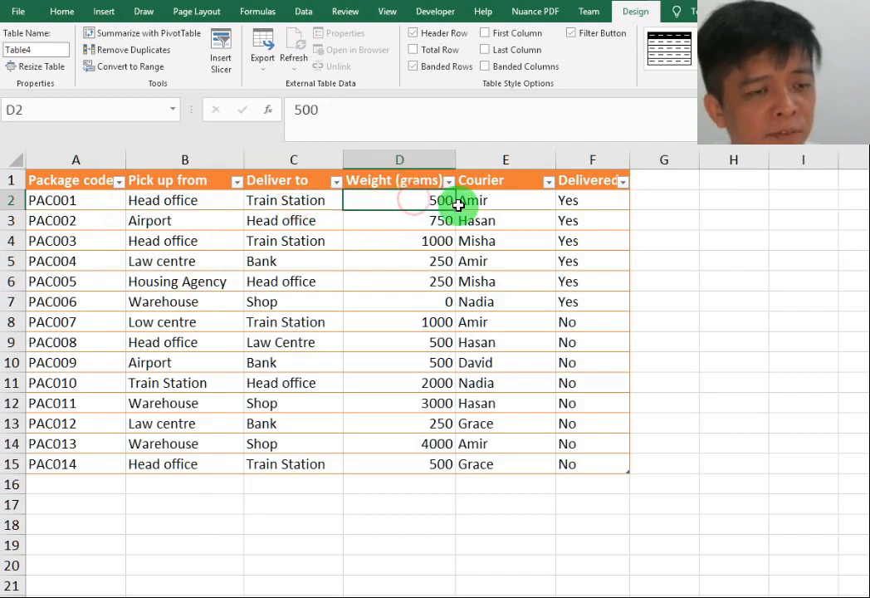
pyautogui.click(519, 200)
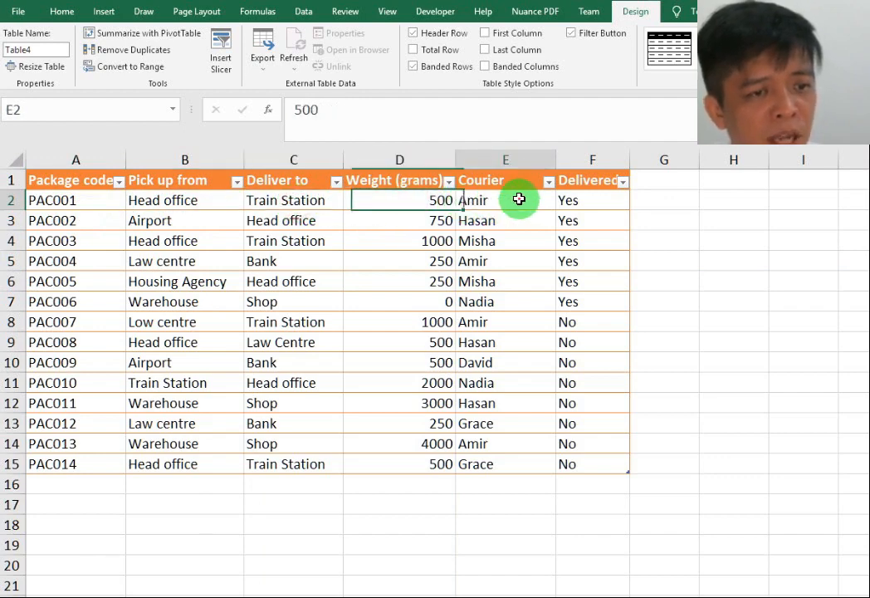
pyautogui.click(586, 200)
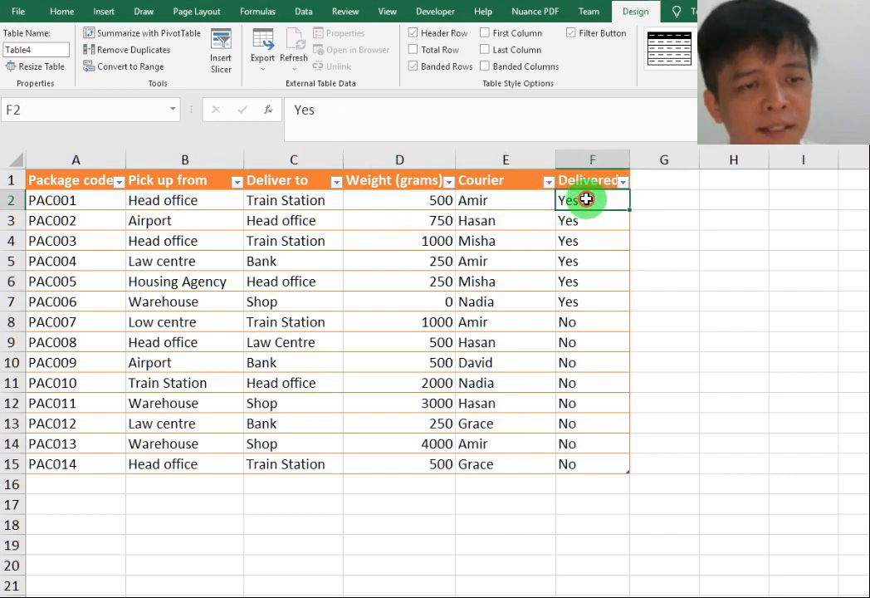
# Split the Weight (grams) heading in D1 onto two lines and narrow column D to fit it.
pyautogui.doubleClick(390, 180)
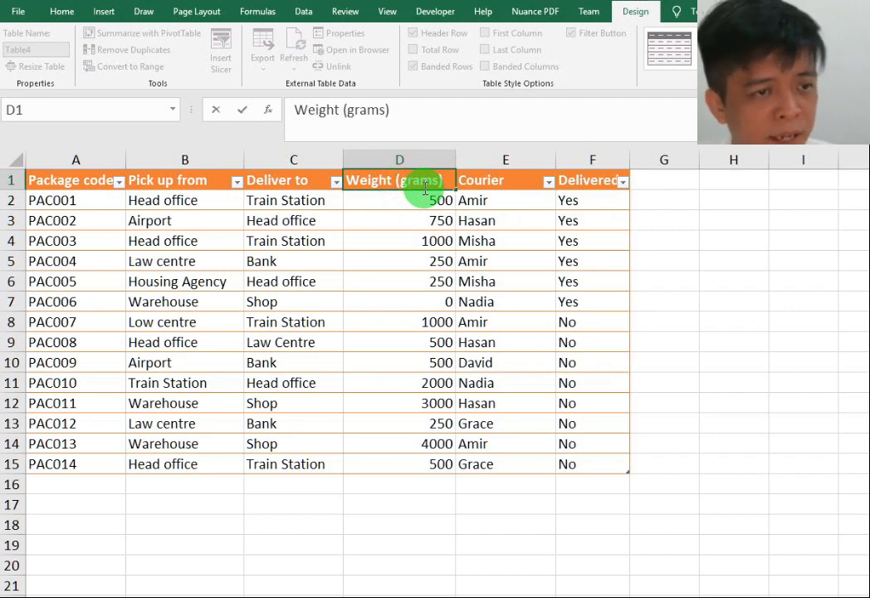
pyautogui.hotkey('alt', 'Return')
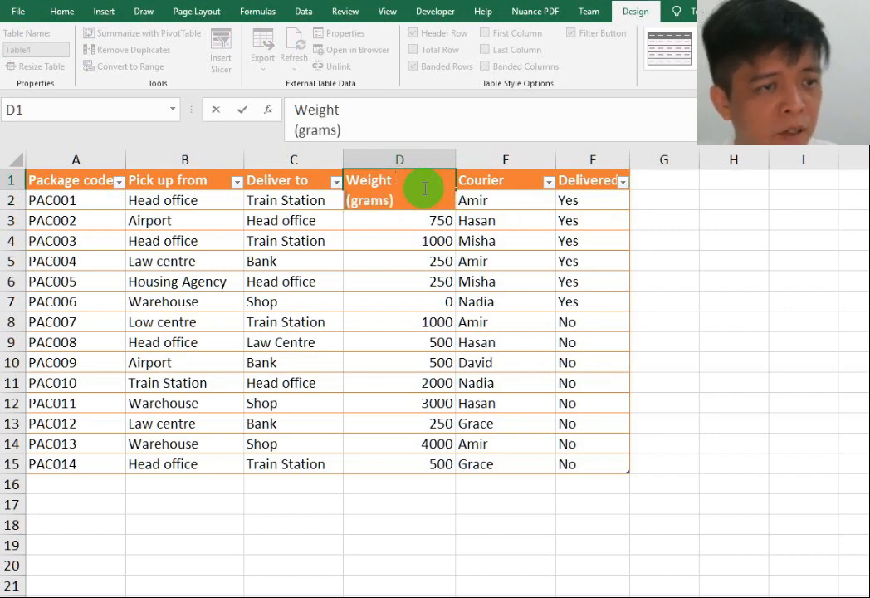
pyautogui.click(418, 238)
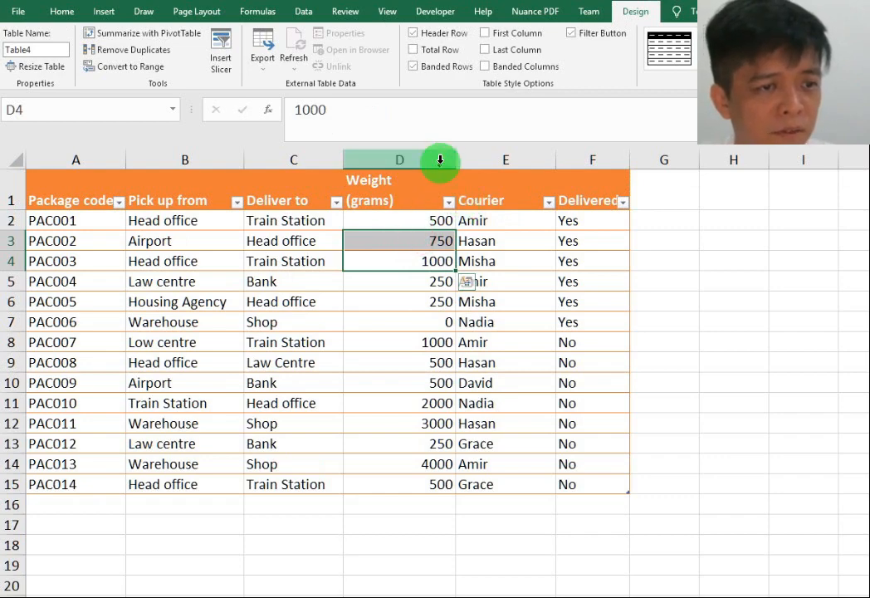
pyautogui.moveTo(452, 156); pyautogui.dragTo(404, 157)
pyautogui.moveTo(513, 220); pyautogui.dragTo(544, 245)
pyautogui.click(554, 244)
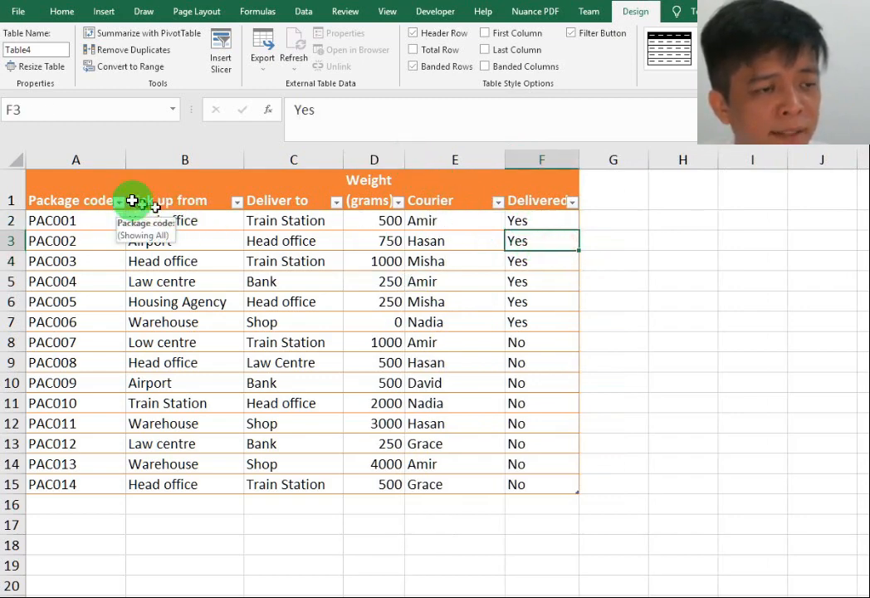
# Examine the sorting and filtering options offered for the Package code and Courier columns.
pyautogui.click(119, 226)
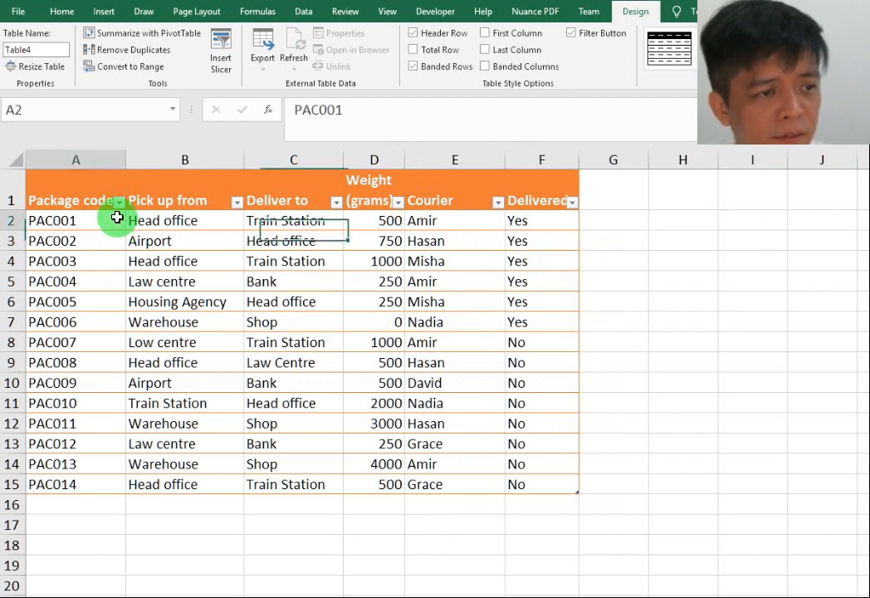
pyautogui.click(190, 219)
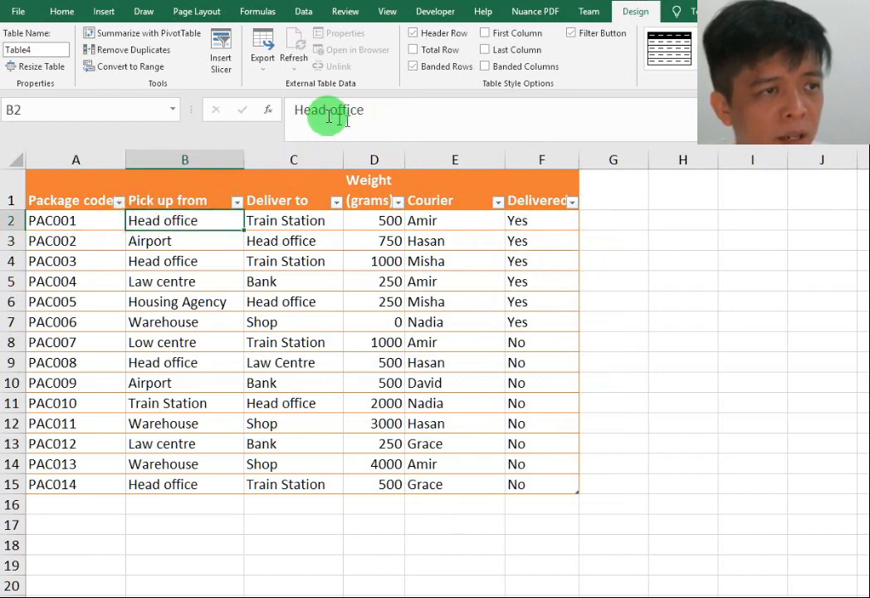
pyautogui.click(63, 12)
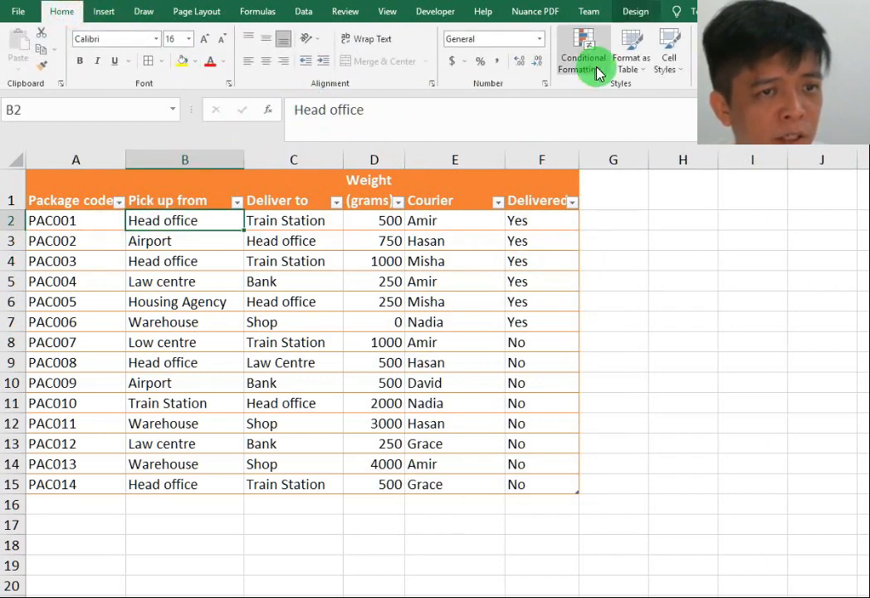
pyautogui.click(118, 202)
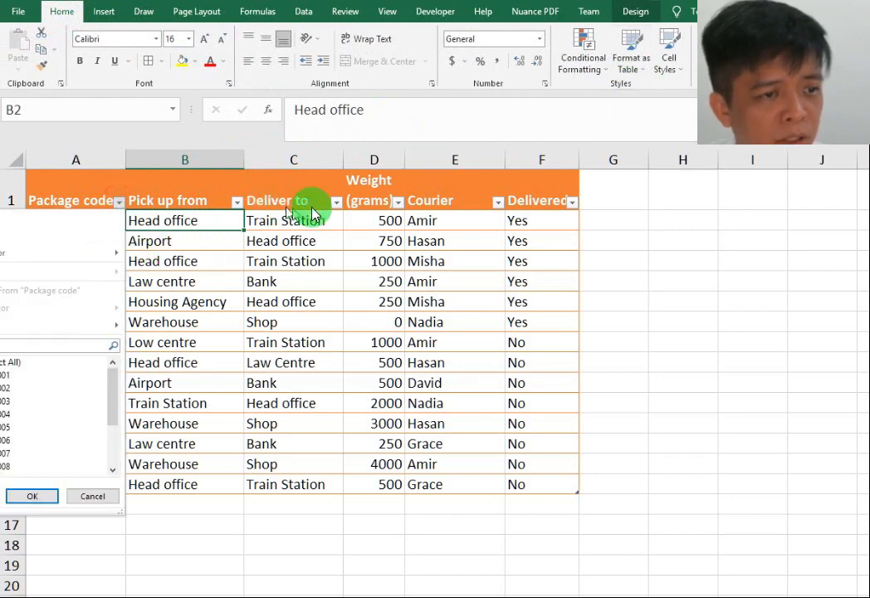
pyautogui.click(497, 202)
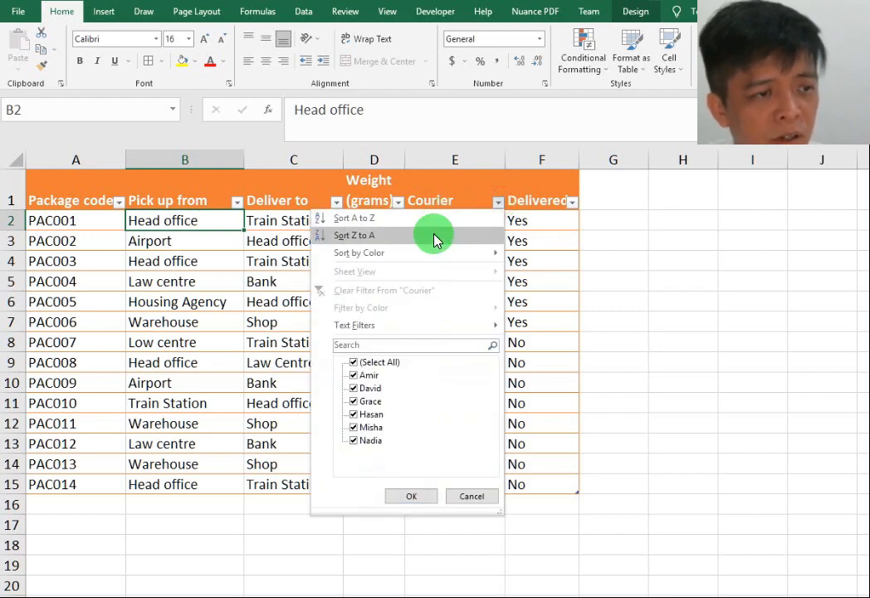
pyautogui.click(572, 228)
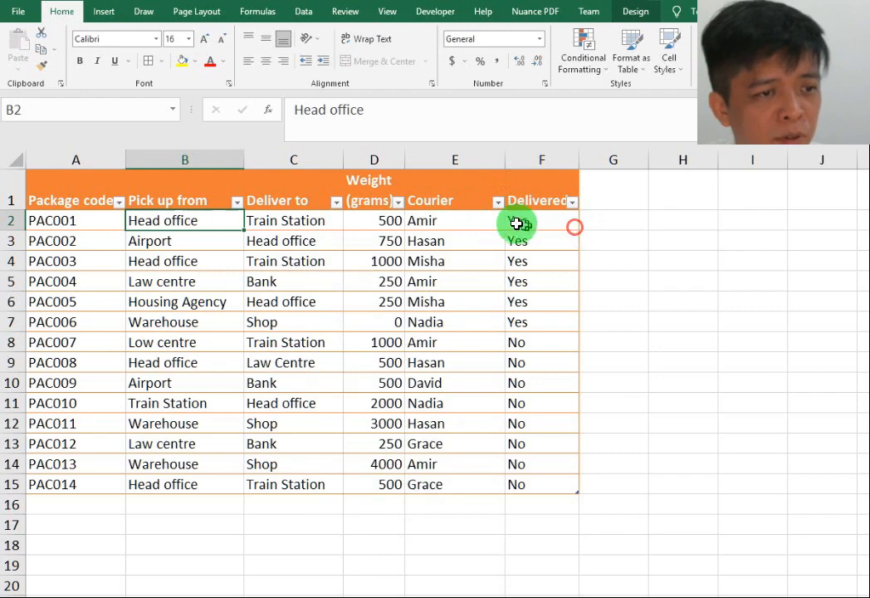
# Sort the table by Weight (grams) from smallest to largest and check the order of the weights in D2:D15.
pyautogui.click(399, 203)
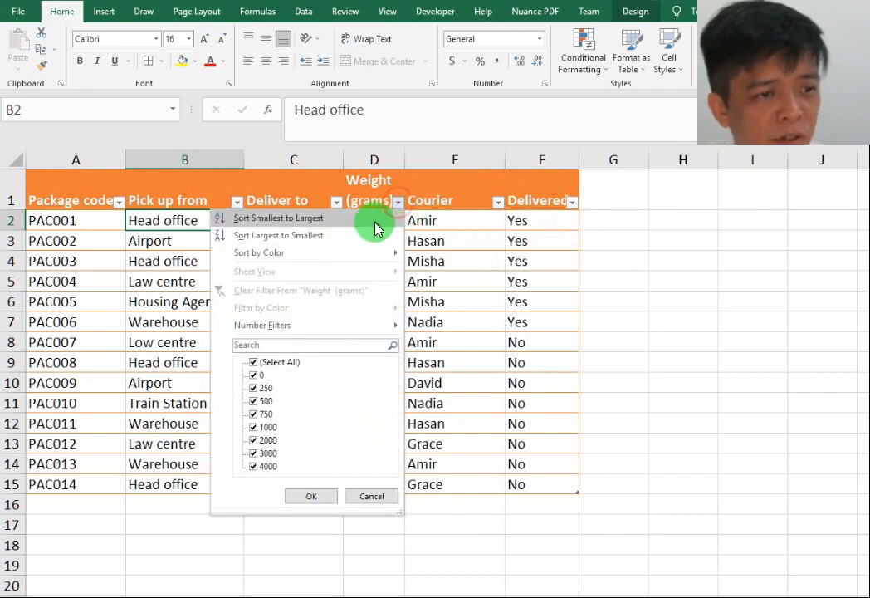
pyautogui.click(365, 219)
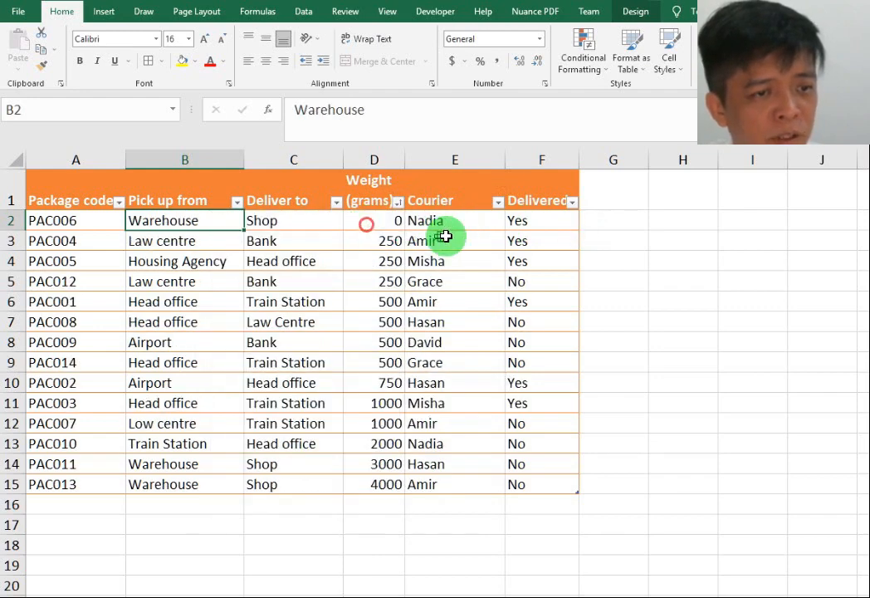
pyautogui.moveTo(401, 222); pyautogui.dragTo(389, 484)
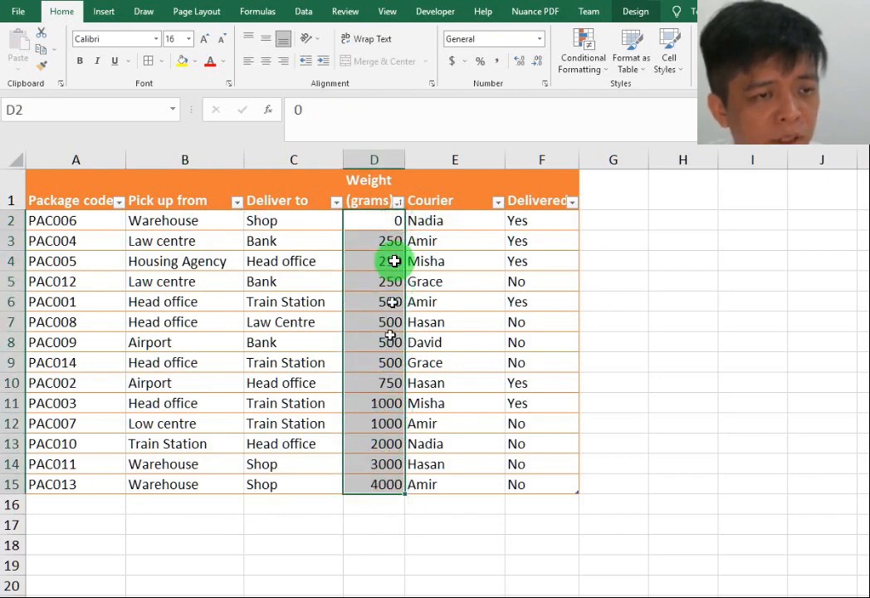
pyautogui.click(398, 203)
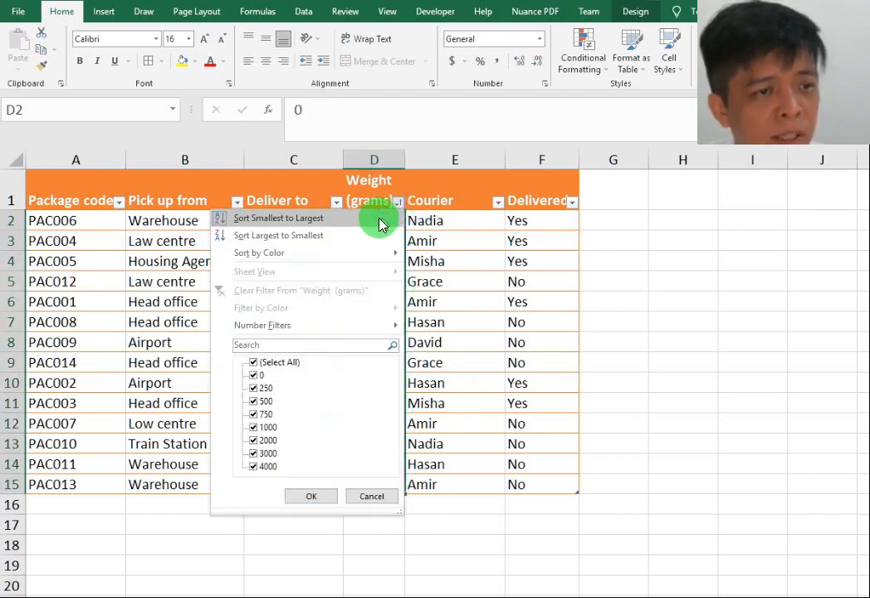
pyautogui.click(467, 226)
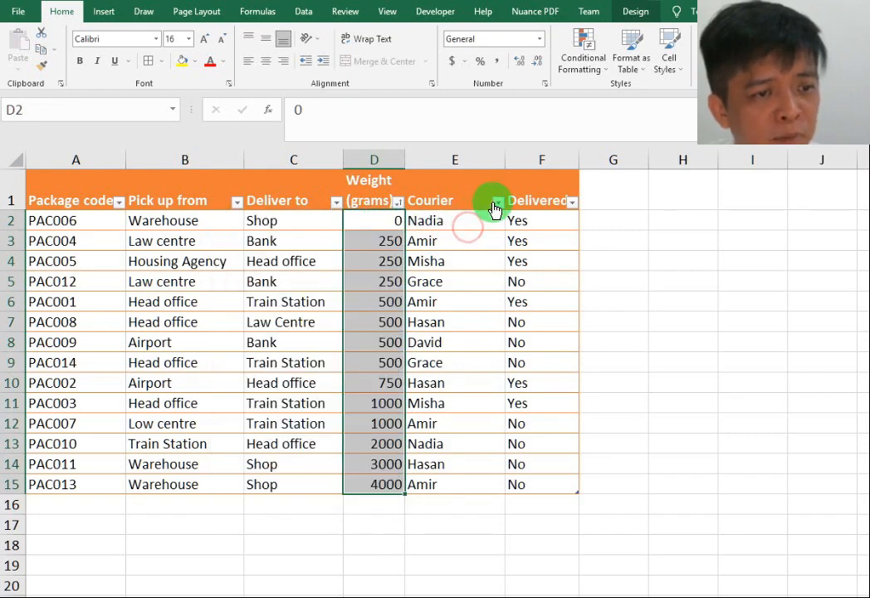
# Sort the table by Courier from Z to A and check the first and last courier entries.
pyautogui.click(497, 201)
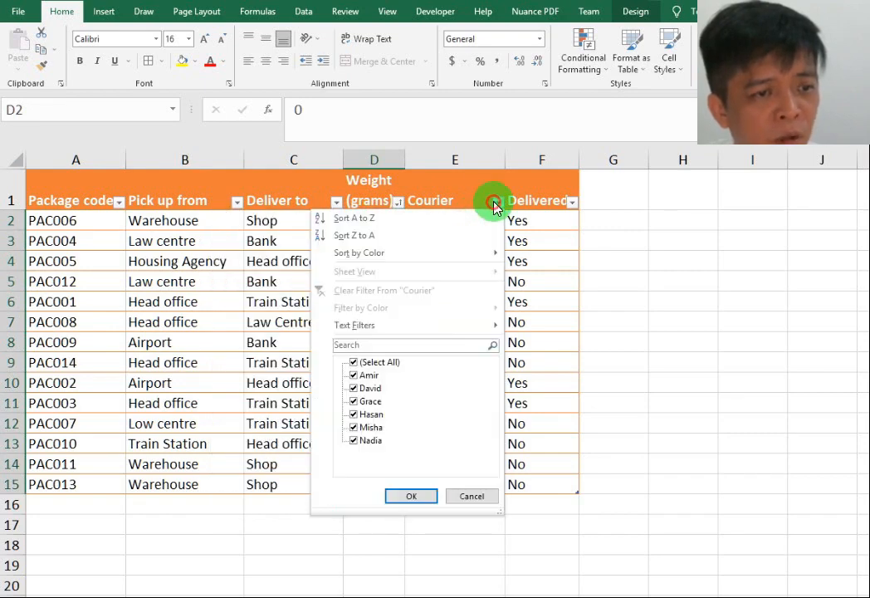
pyautogui.click(442, 237)
pyautogui.click(463, 226)
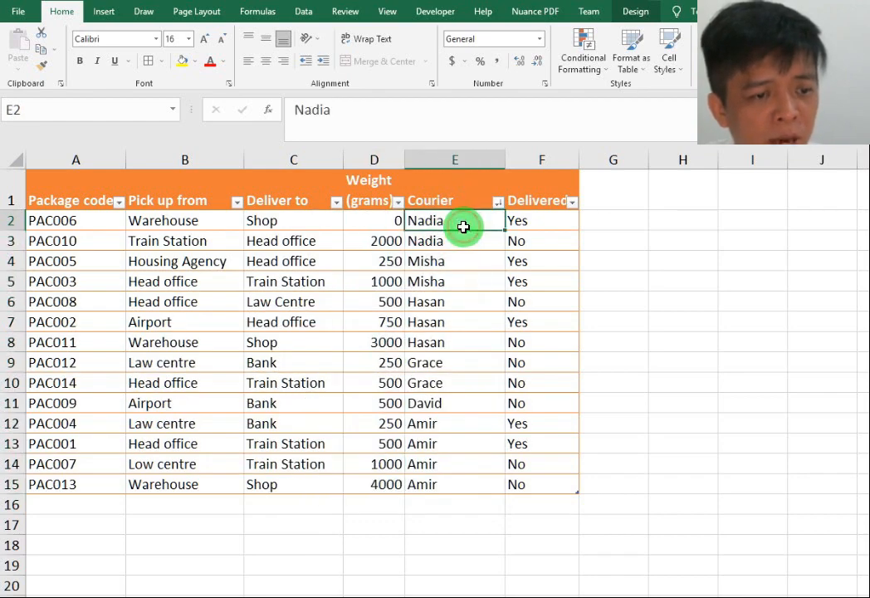
pyautogui.click(444, 487)
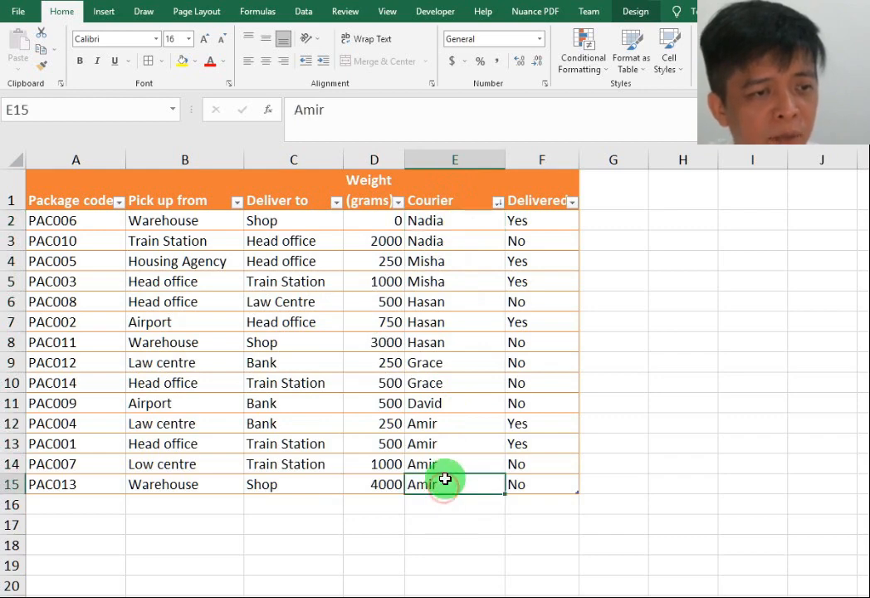
# Filter the Courier column to hide the records of the courier in row 11, and show them again.
pyautogui.click(498, 205)
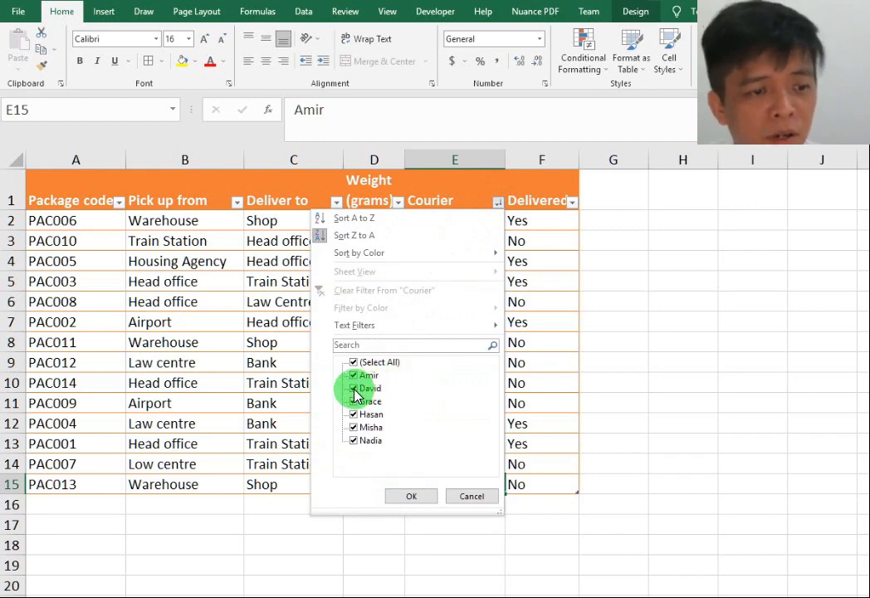
pyautogui.click(409, 497)
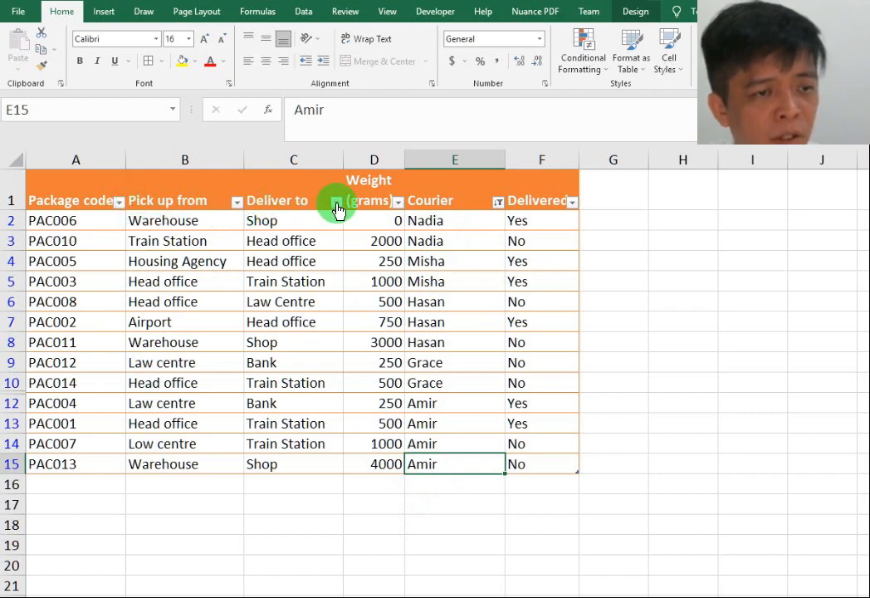
pyautogui.click(498, 203)
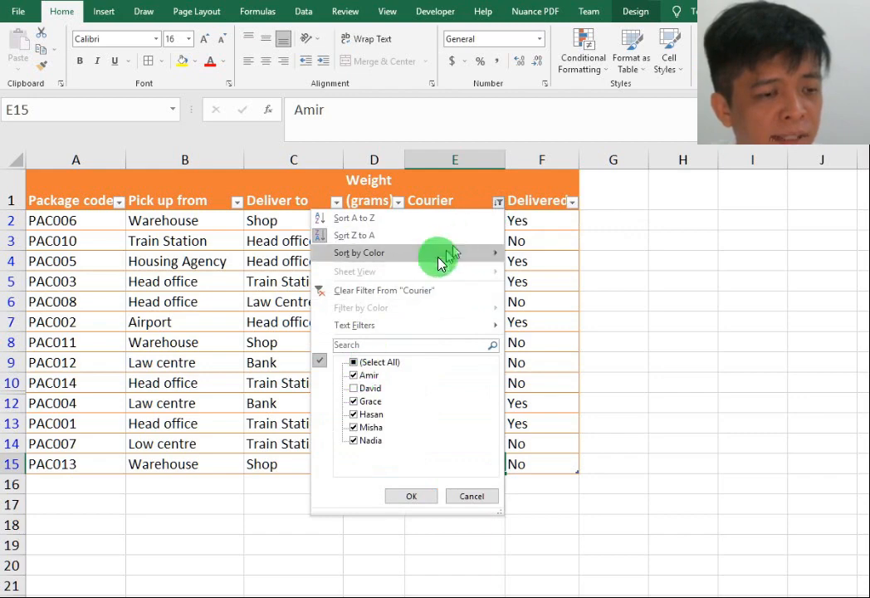
pyautogui.click(355, 390)
pyautogui.click(411, 497)
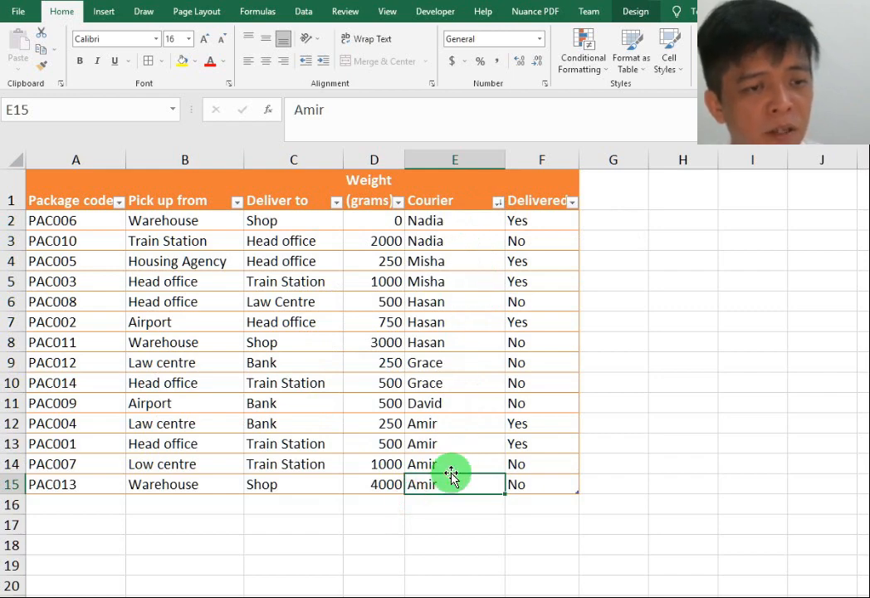
# Narrow the Courier column (E) to fit its contents more closely.
pyautogui.click(498, 445)
pyautogui.click(546, 265)
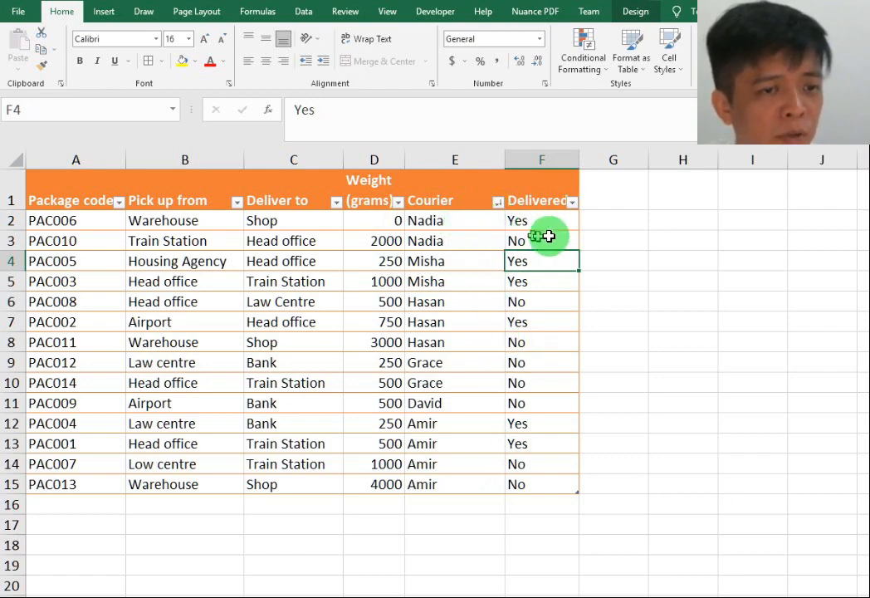
pyautogui.click(610, 199)
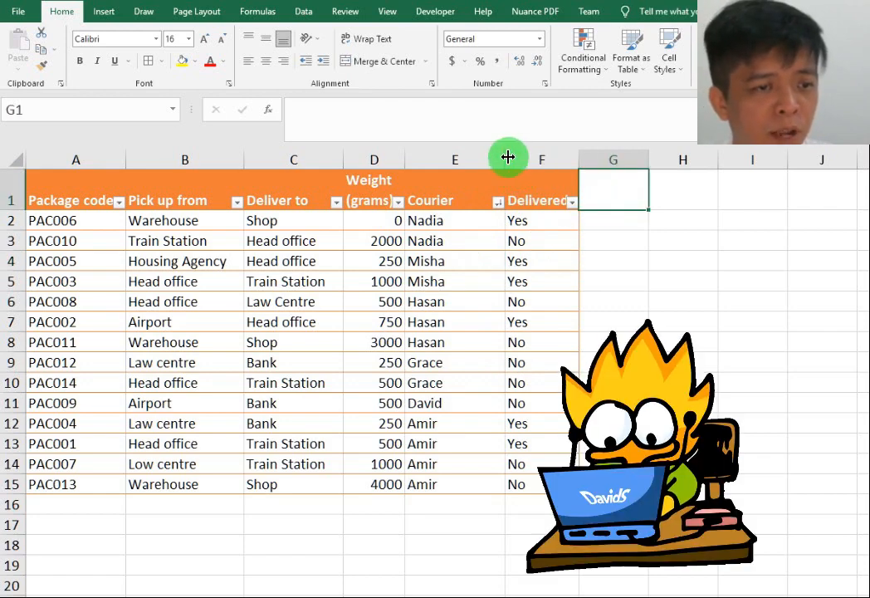
pyautogui.moveTo(506, 155); pyautogui.dragTo(476, 161)
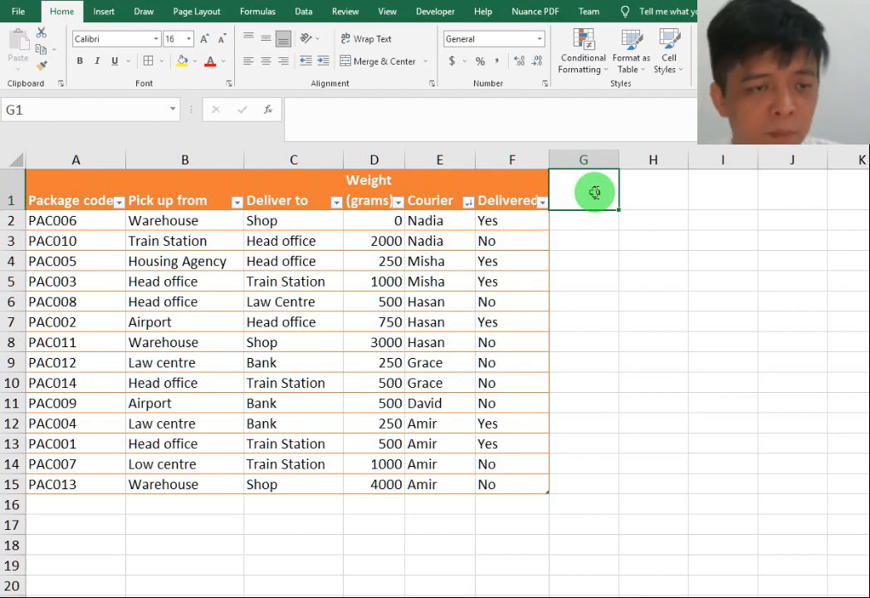
# Extend the table with a new column by entering the heading Price in G1.
pyautogui.write('Pri')
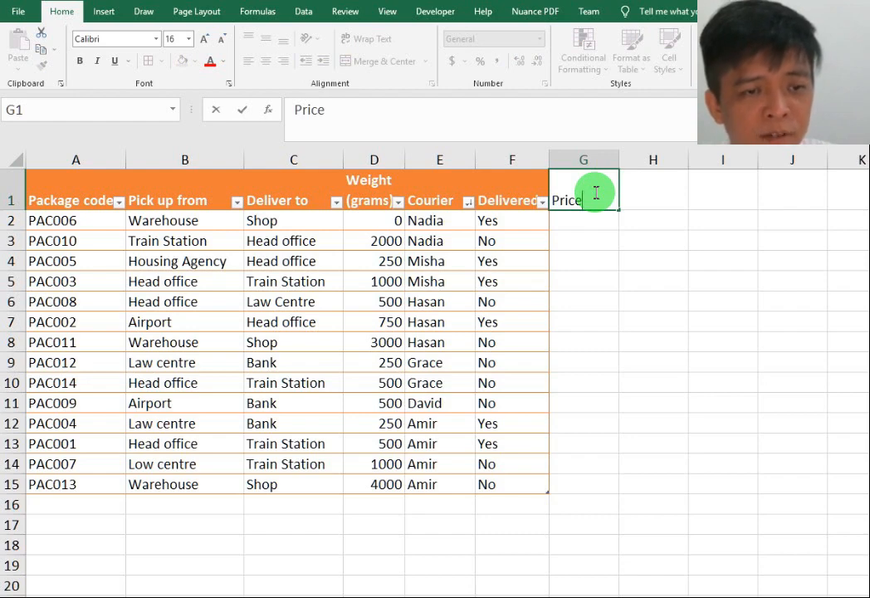
pyautogui.write('ce')
pyautogui.press('Return')
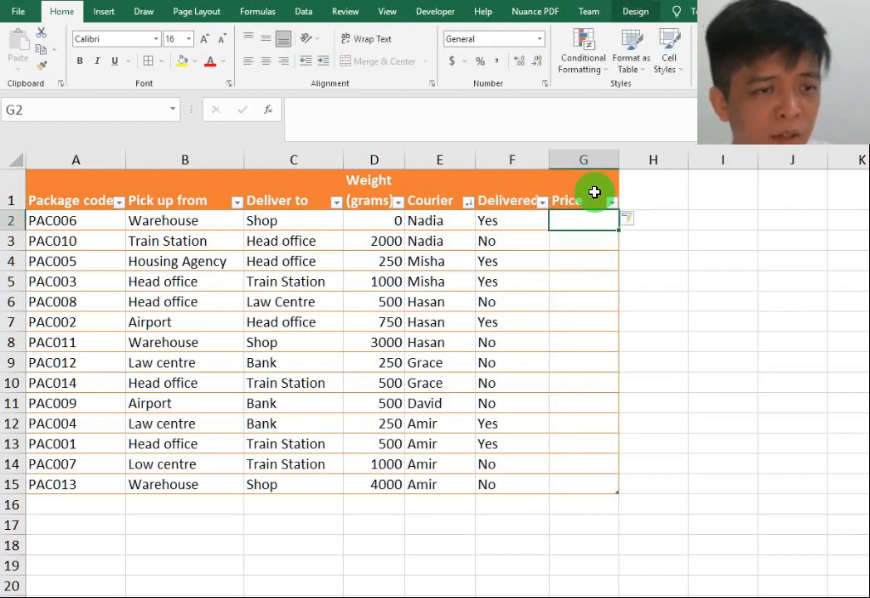
# Fill the Price column with a formula multiplying each row's Weight (grams) by 3, and widen column G.
pyautogui.click(586, 236)
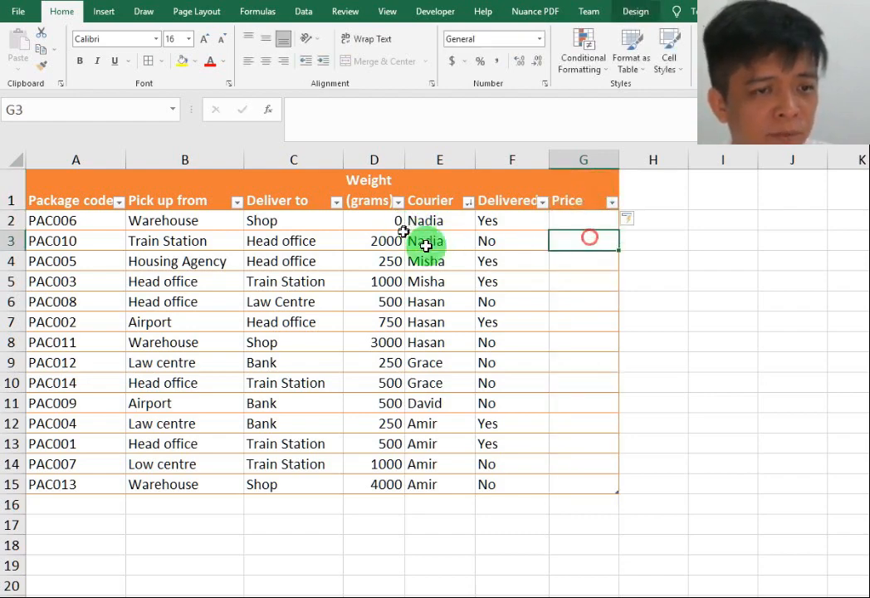
pyautogui.click(621, 267)
pyautogui.click(592, 224)
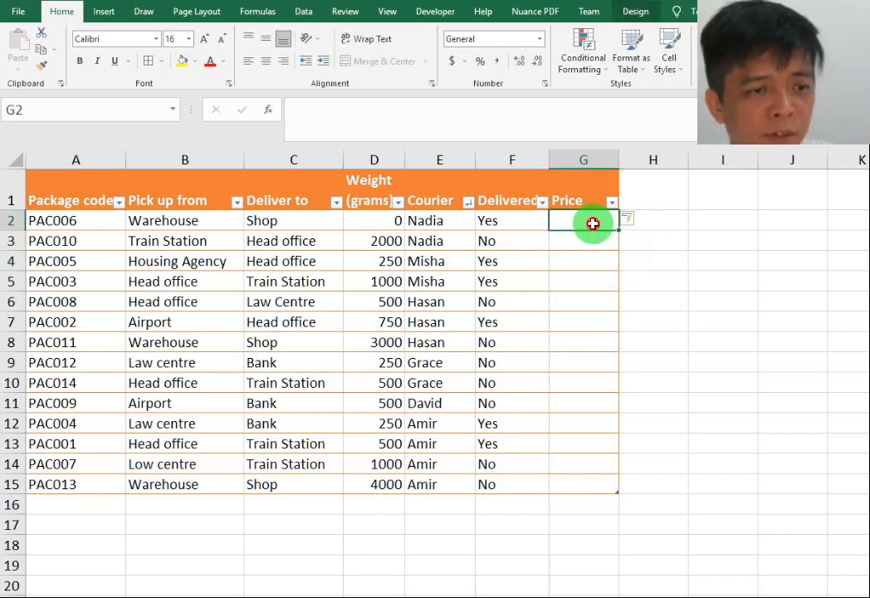
pyautogui.doubleClick(592, 223)
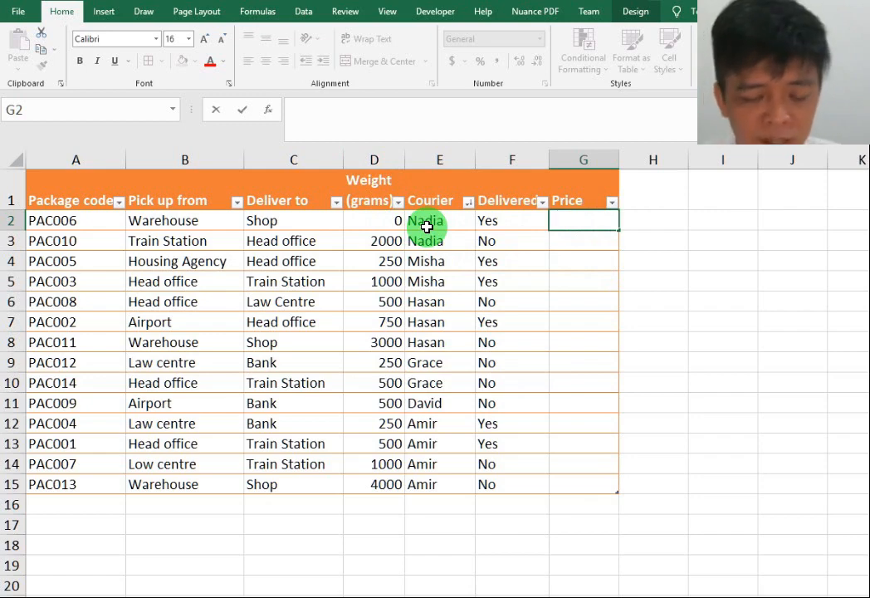
pyautogui.write('=')
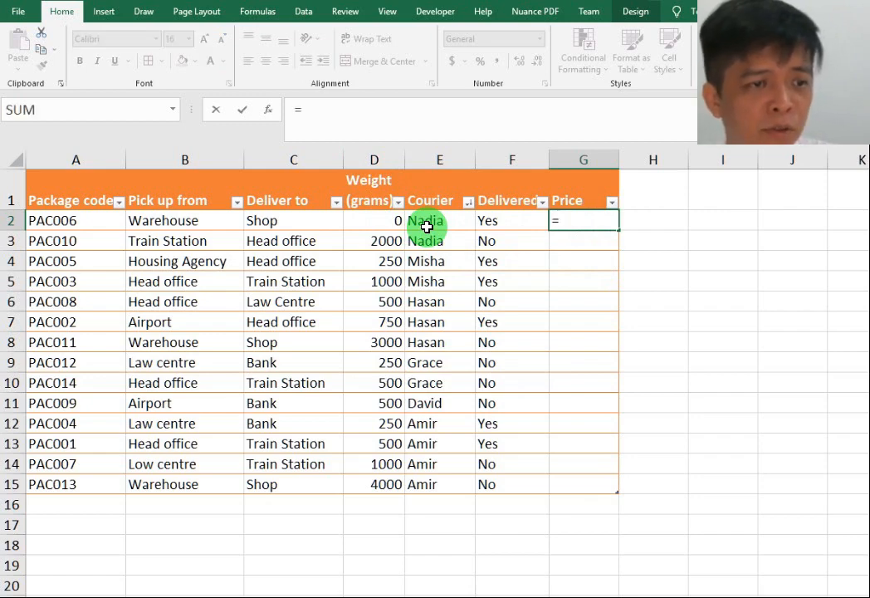
pyautogui.click(372, 222)
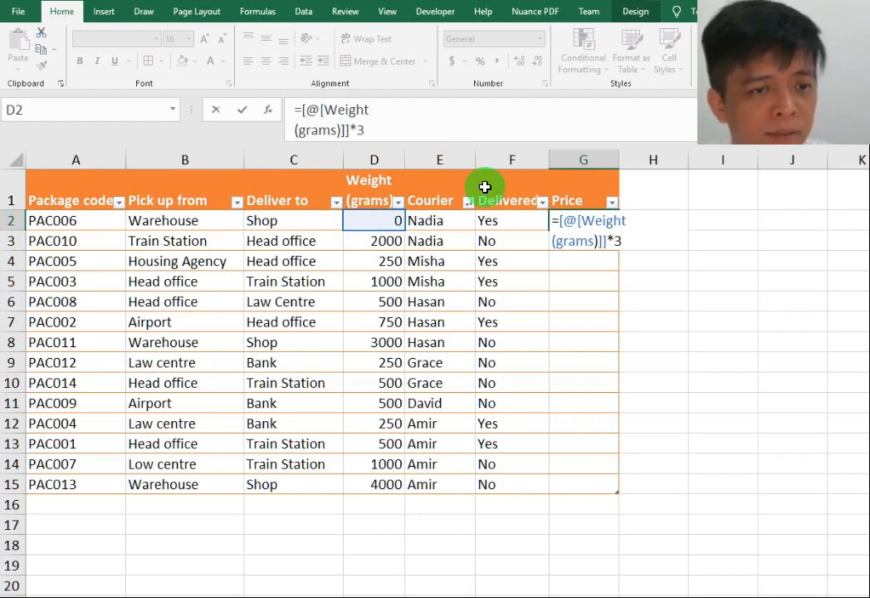
pyautogui.press('Return')
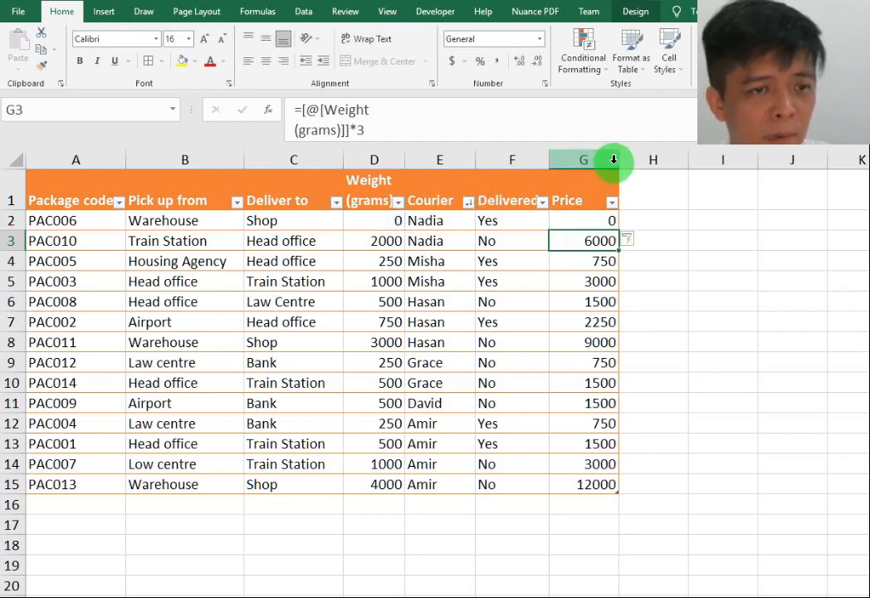
pyautogui.moveTo(619, 159); pyautogui.dragTo(651, 165)
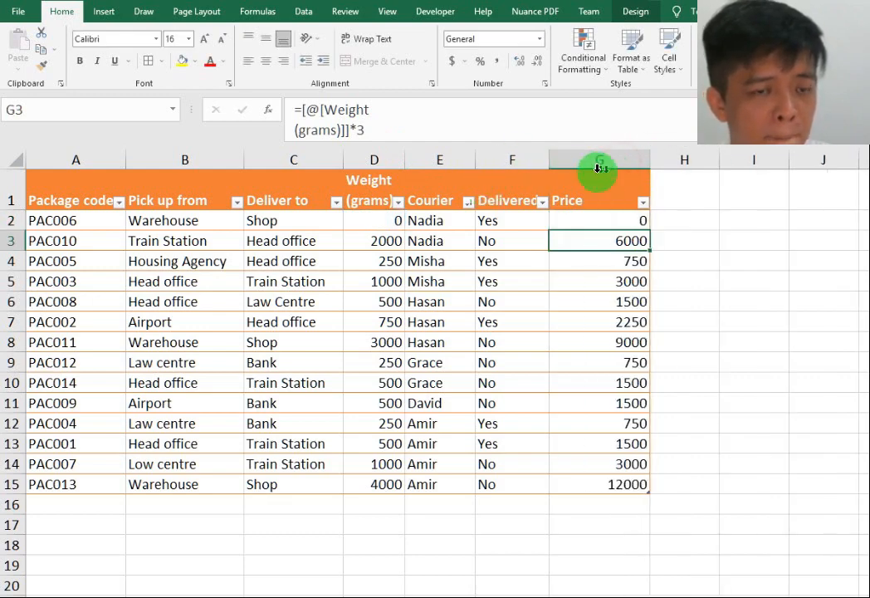
# Inspect the calculated formula in several Price cells, including G3, G4 and G11.
pyautogui.click(665, 238)
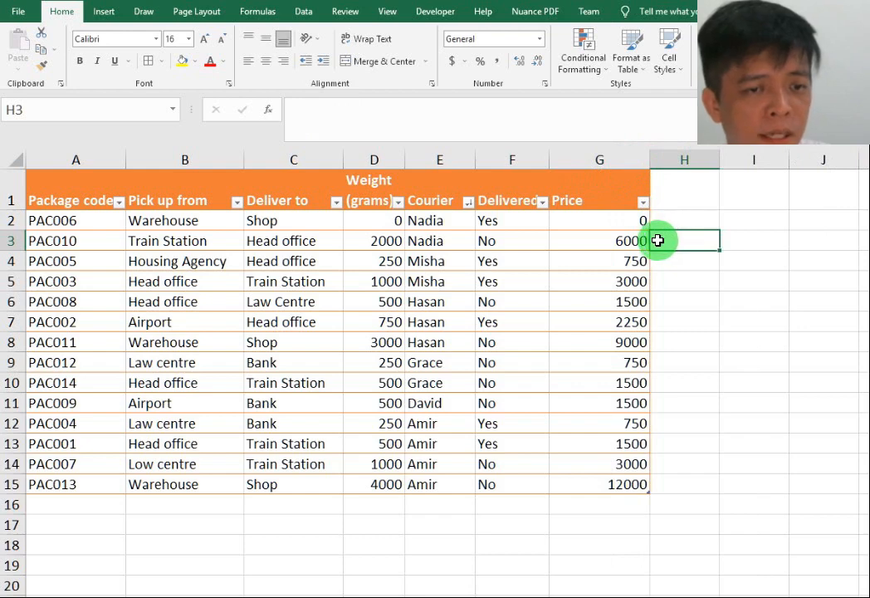
pyautogui.click(639, 240)
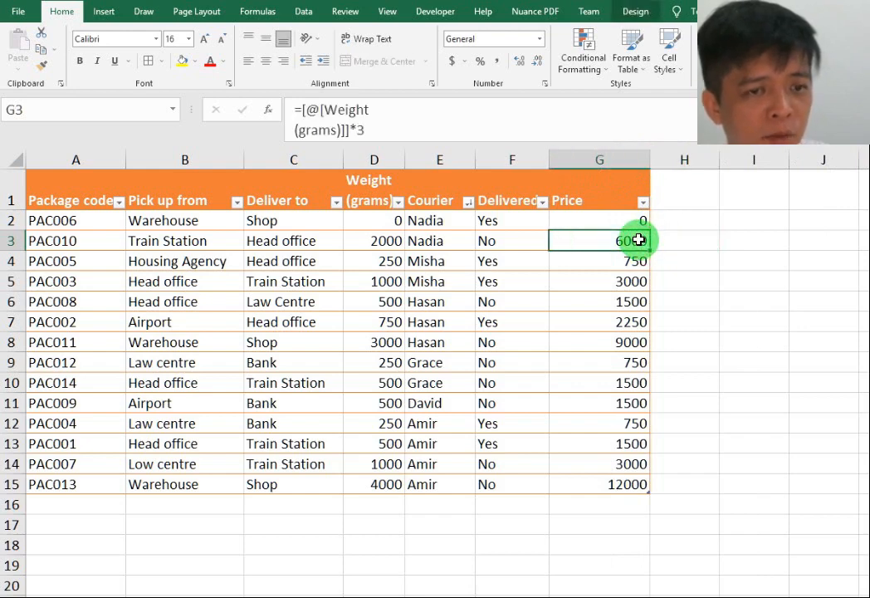
pyautogui.click(606, 401)
pyautogui.click(603, 255)
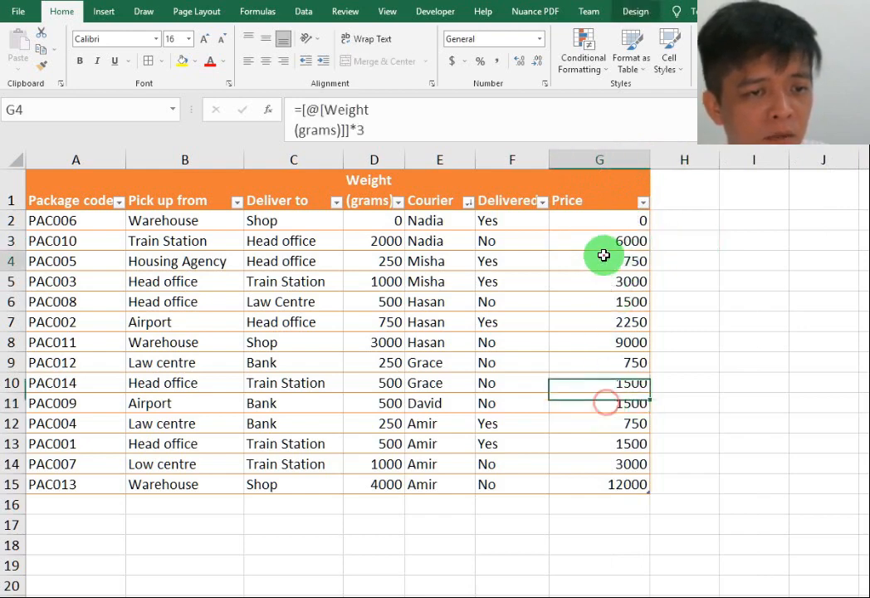
pyautogui.click(608, 240)
# Change the multiplier in the Price column's formula to 2, starting from cell G2.
pyautogui.click(607, 219)
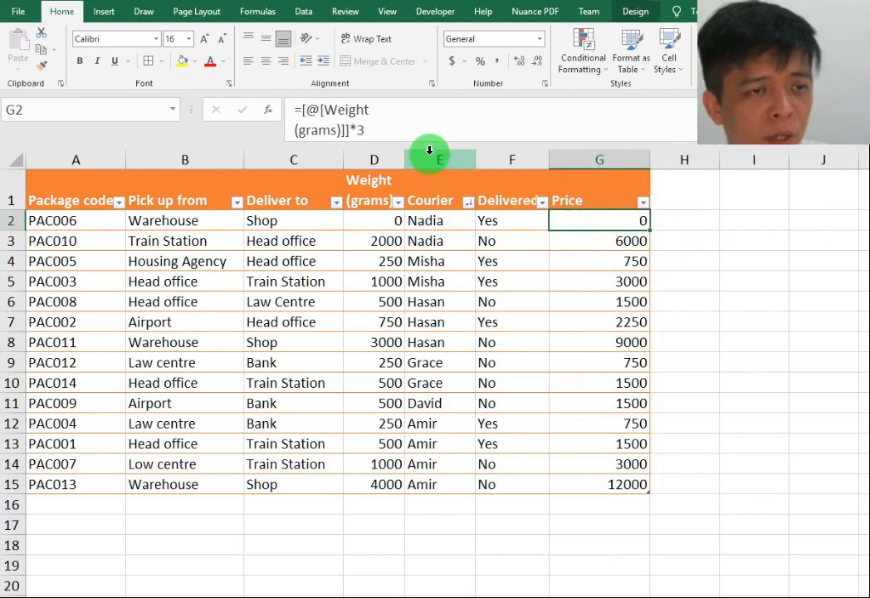
pyautogui.click(360, 130)
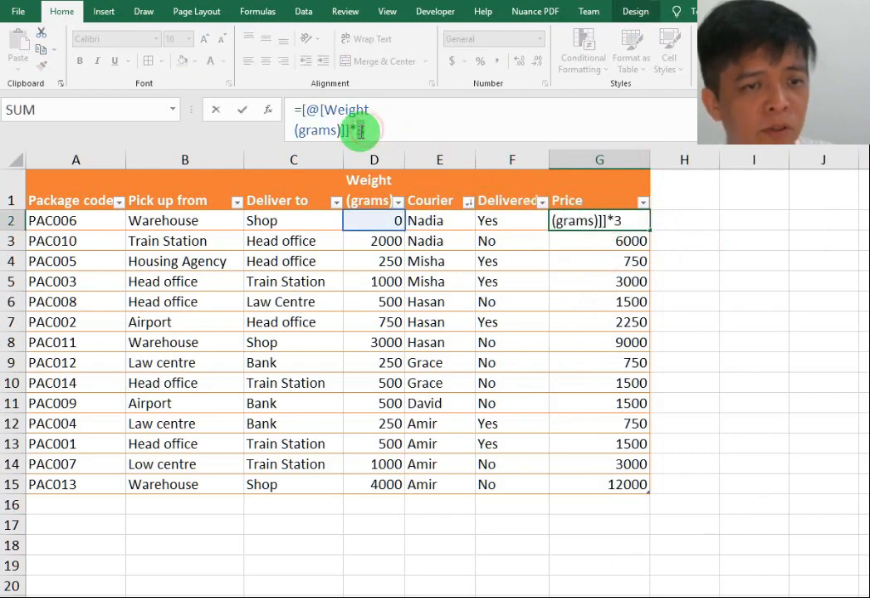
pyautogui.press('Return')
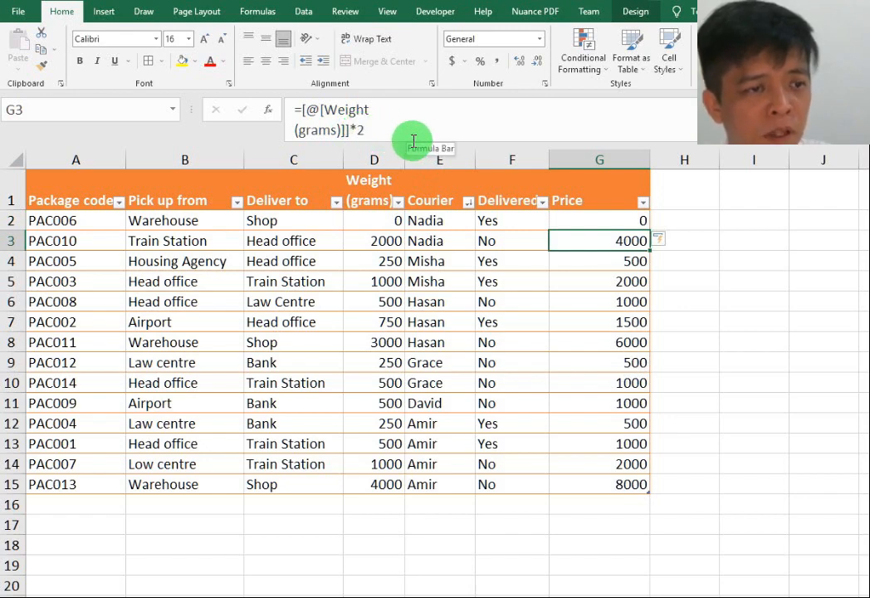
pyautogui.click(362, 131)
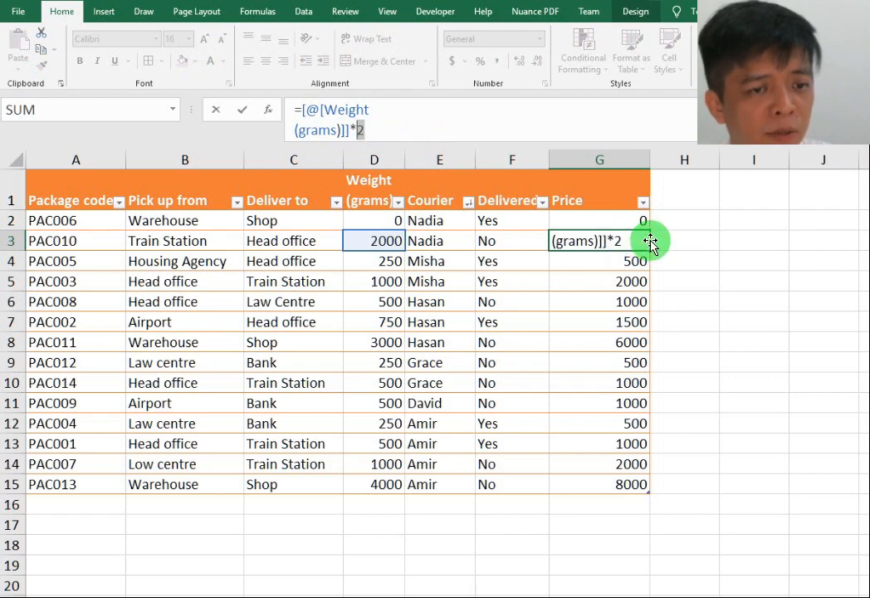
pyautogui.press('Escape')
# Narrow the Price column (G) slightly.
pyautogui.click(669, 214)
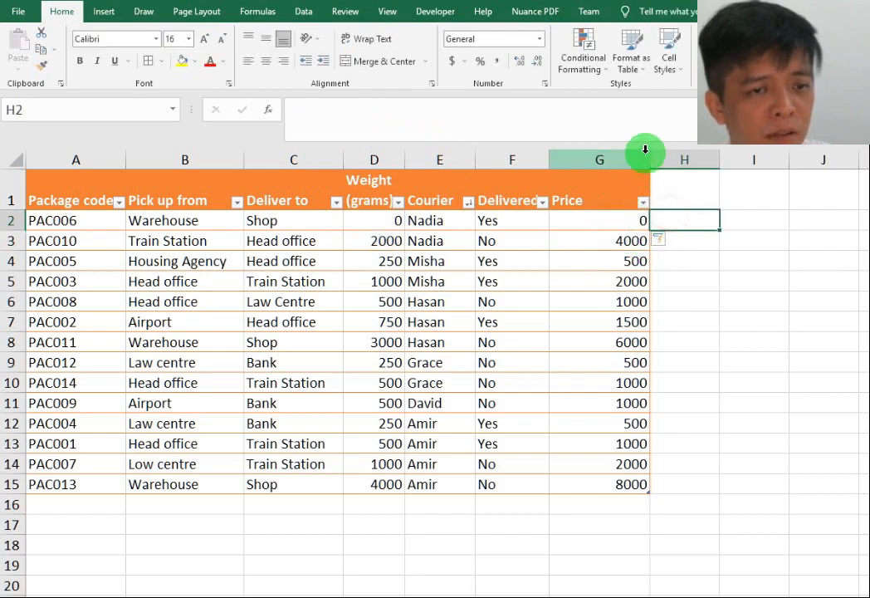
pyautogui.moveTo(645, 155); pyautogui.dragTo(623, 158)
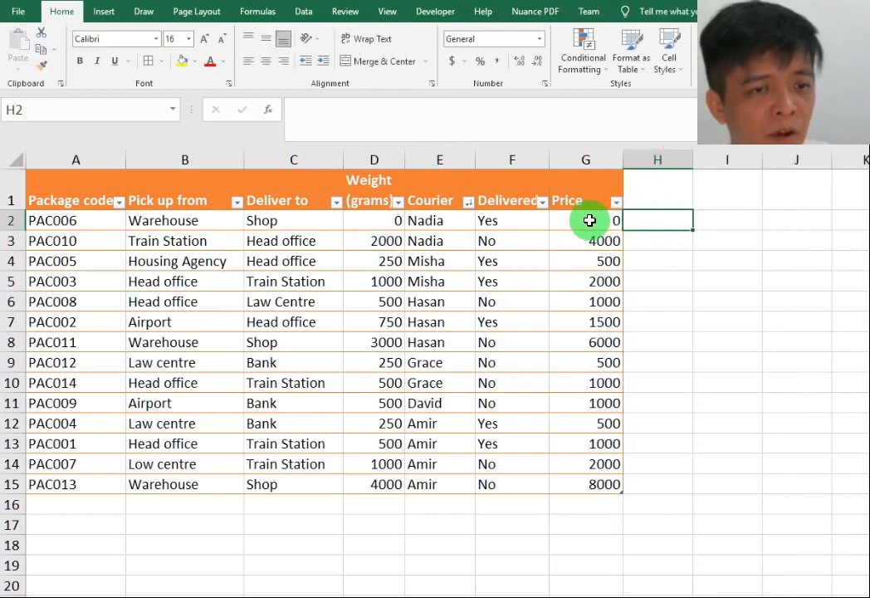
# Set the multiplier in the Price formula in G2 back to 3.
pyautogui.click(586, 220)
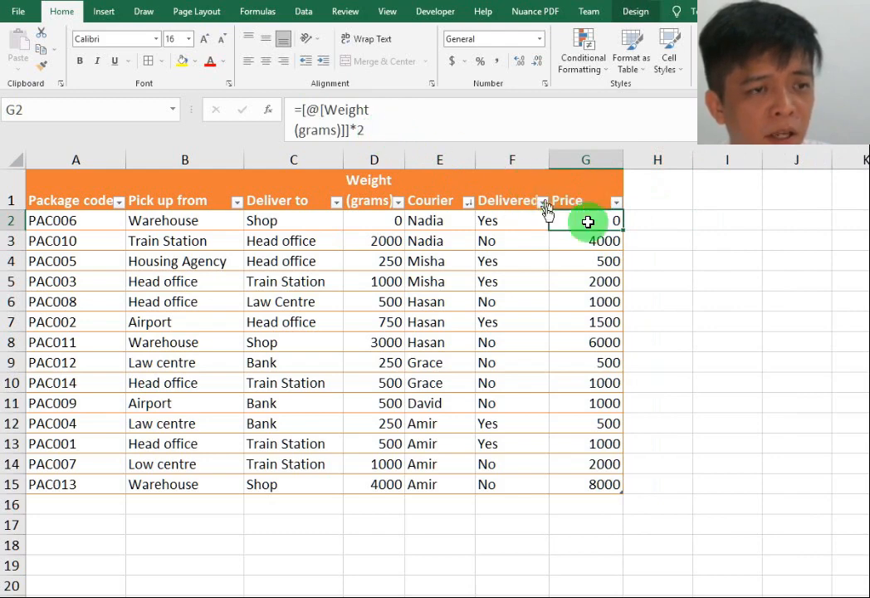
pyautogui.click(361, 131)
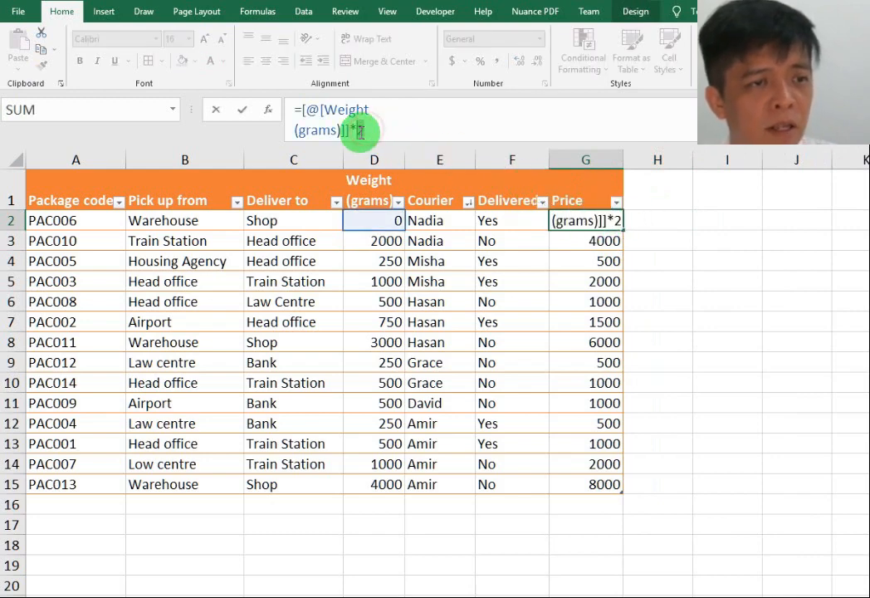
pyautogui.write('3')
pyautogui.press('Return')
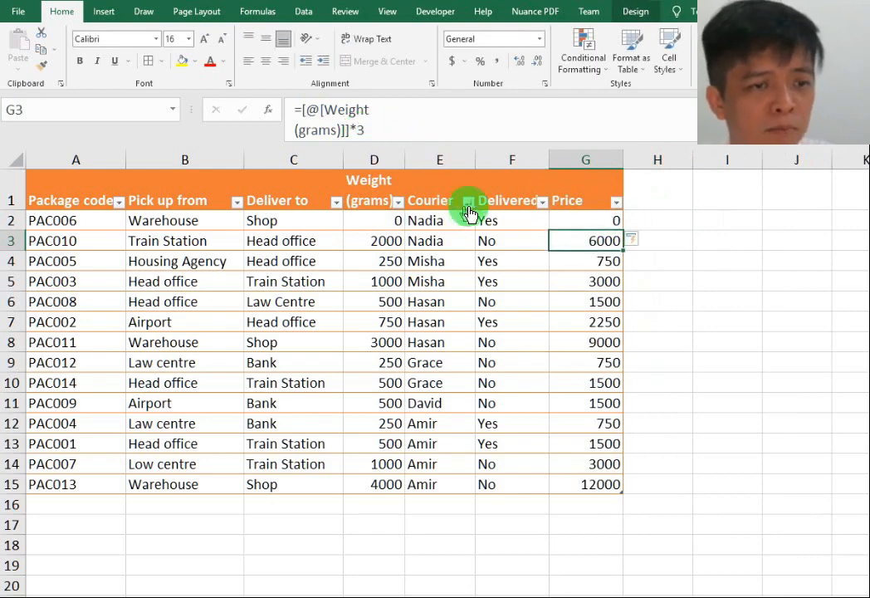
# Replace the structured Weight reference in G2's Price formula with a plain cell reference, entering =D2*3.
pyautogui.click(588, 222)
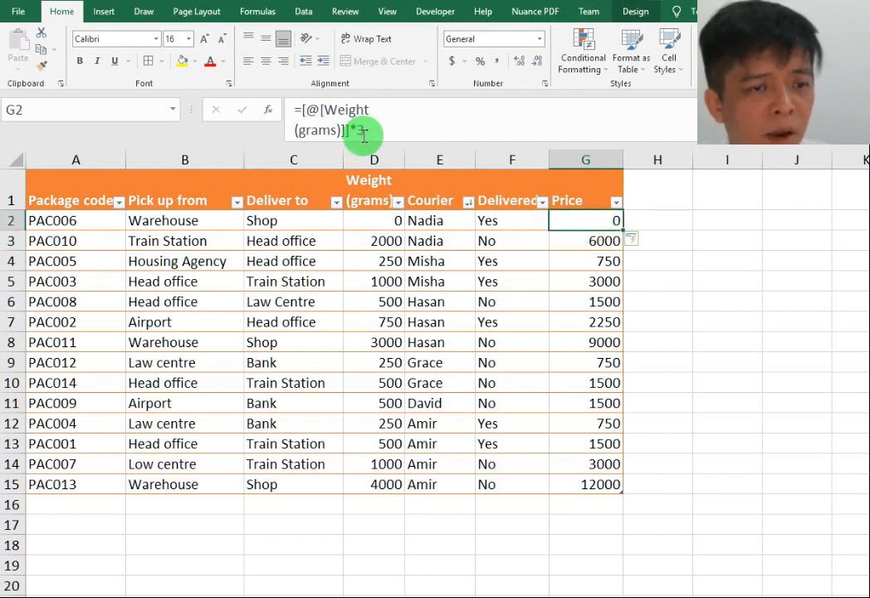
pyautogui.click(302, 110)
pyautogui.moveTo(304, 110); pyautogui.dragTo(353, 131)
pyautogui.click(348, 130)
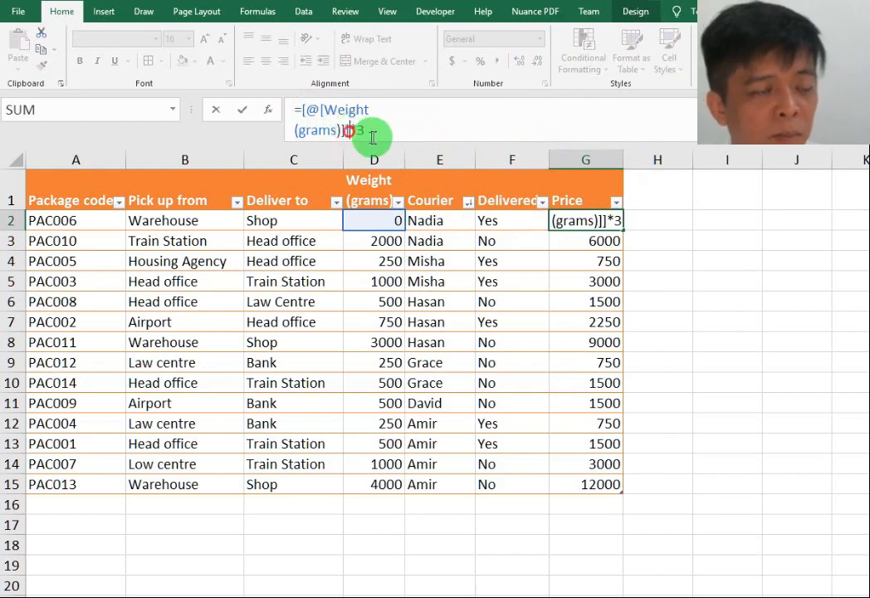
pyautogui.hotkey('shift', 'Up')
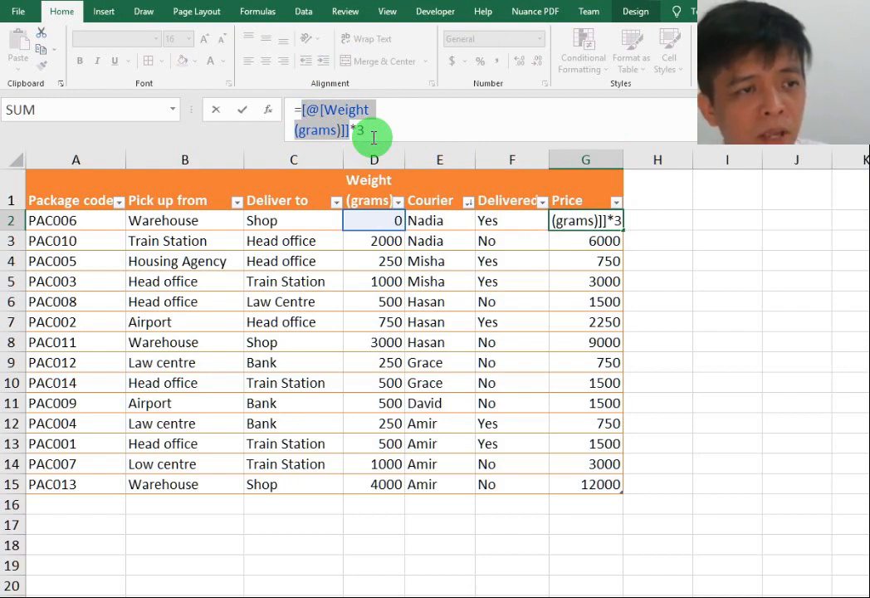
pyautogui.press('BackSpace')
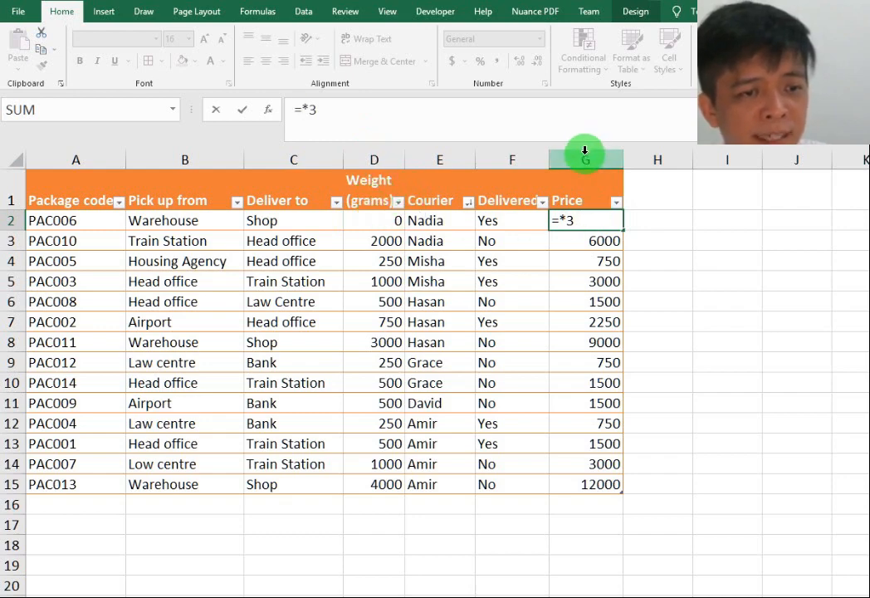
pyautogui.click(571, 219)
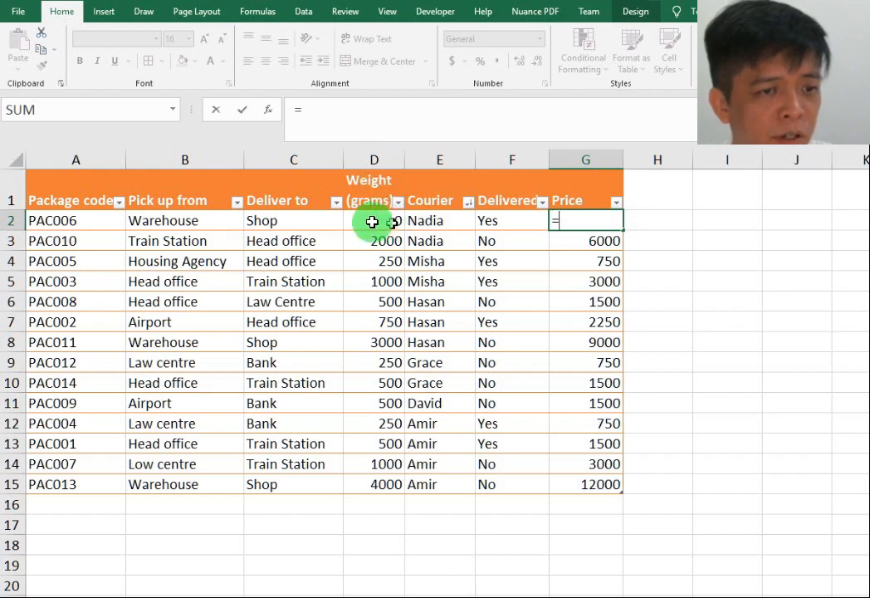
pyautogui.write('D2')
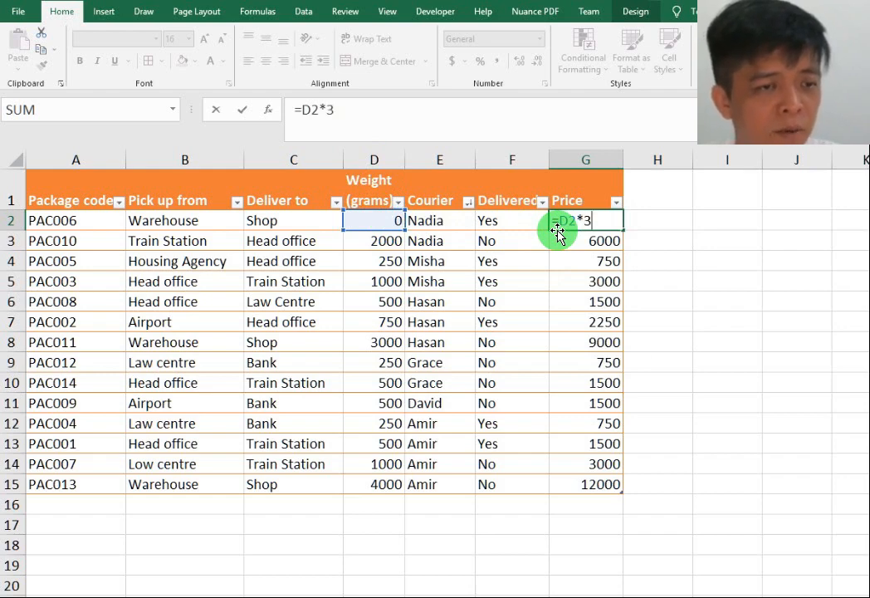
pyautogui.write('*3')
pyautogui.press('Return')
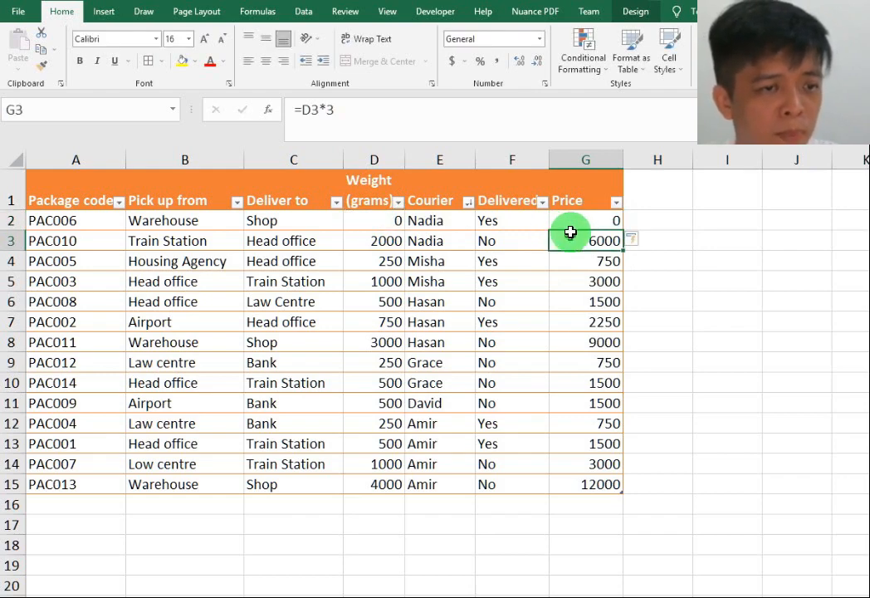
# Examine the Price formulas in G2, G3 and G4 to see which Weight cell each one refers to.
pyautogui.click(588, 226)
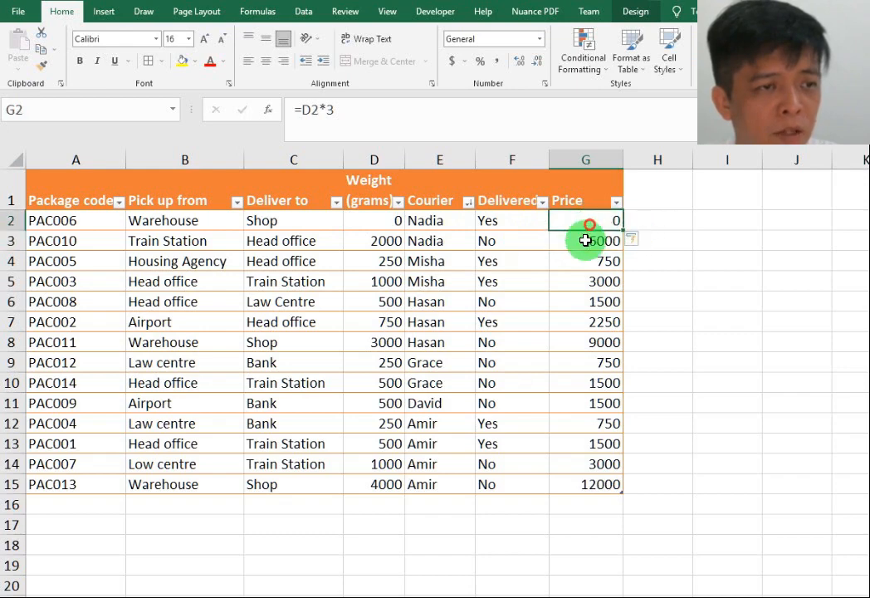
pyautogui.click(584, 243)
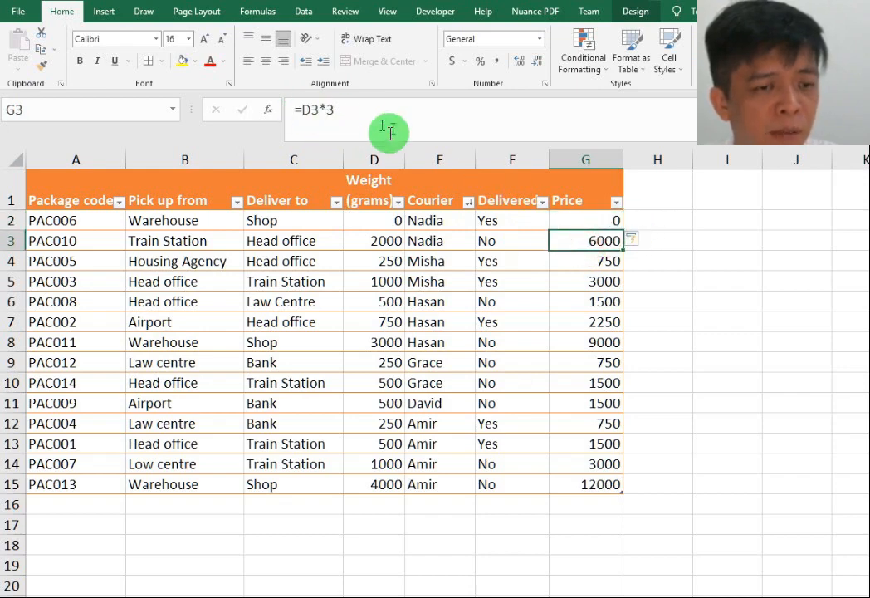
pyautogui.doubleClick(585, 240)
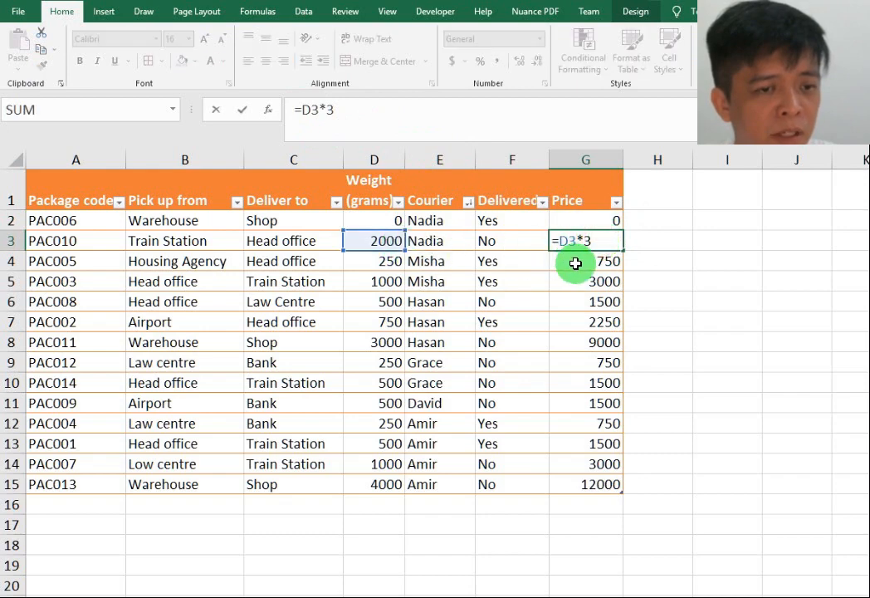
pyautogui.press('Escape')
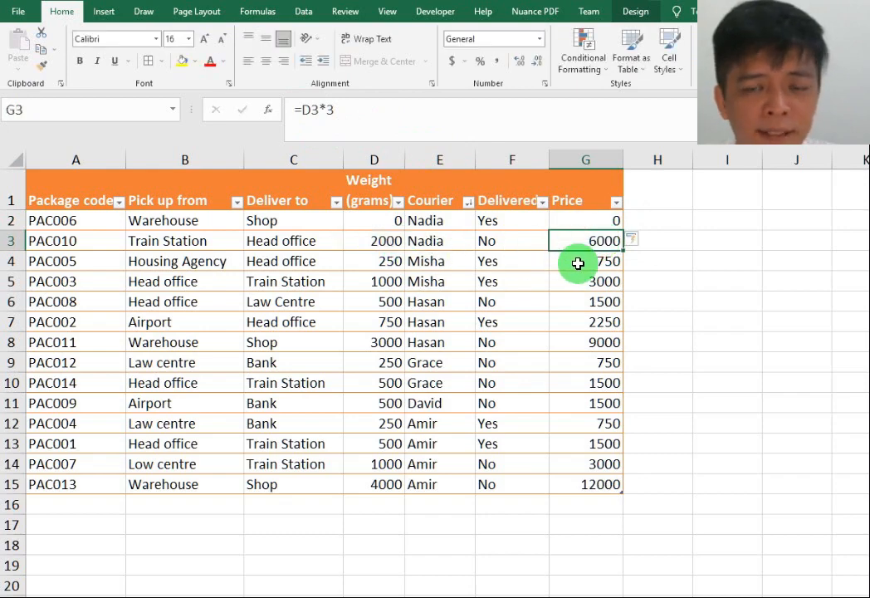
pyautogui.doubleClick(578, 262)
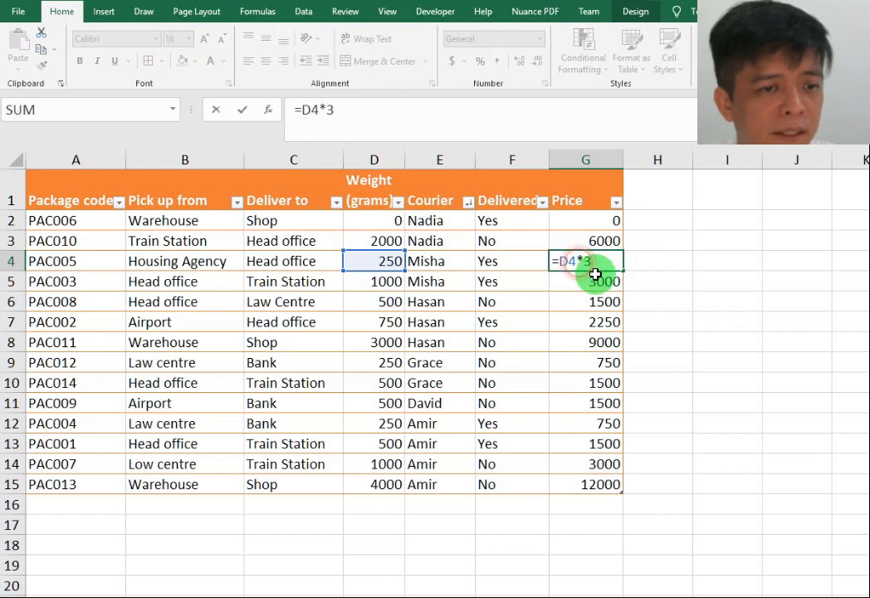
pyautogui.press('Escape')
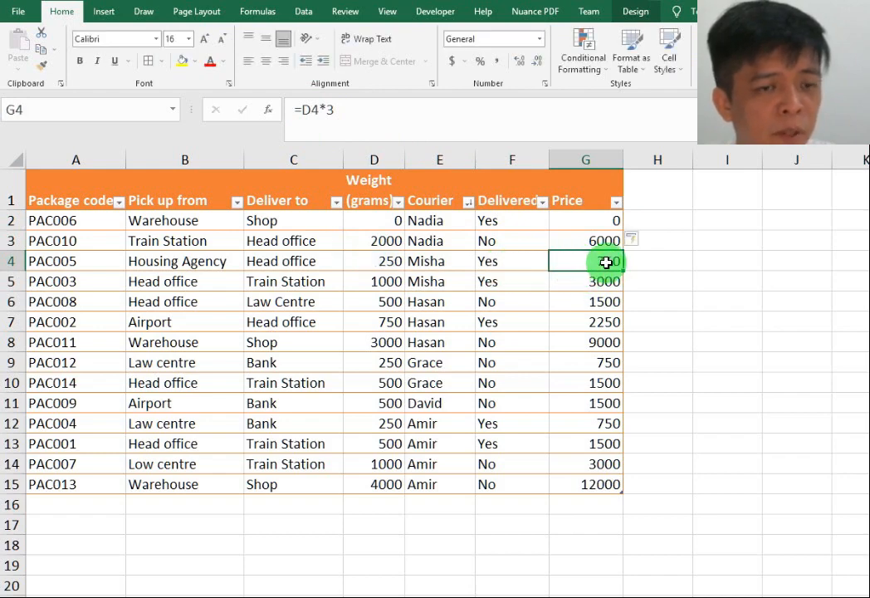
pyautogui.click(599, 235)
pyautogui.click(625, 220)
pyautogui.click(602, 221)
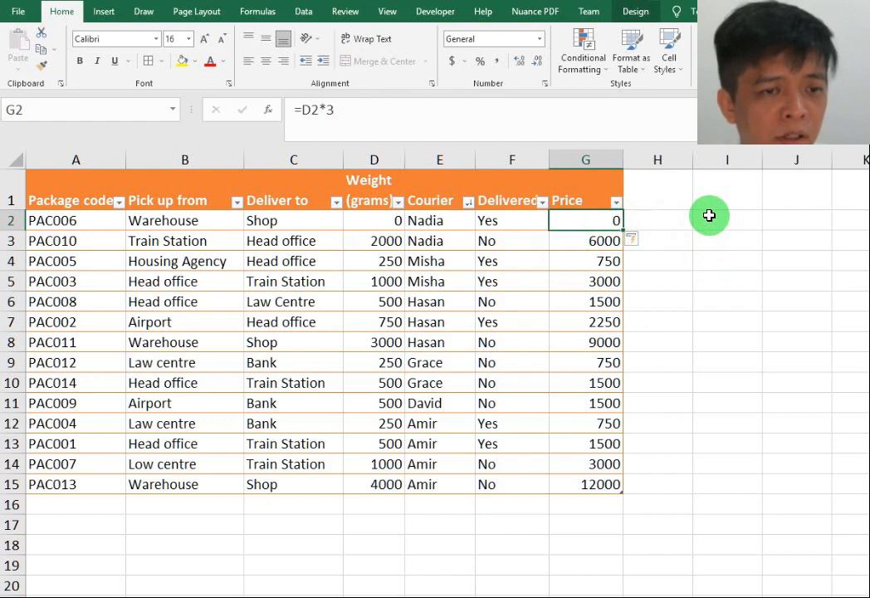
pyautogui.moveTo(618, 225)
pyautogui.mouseDown()
pyautogui.moveTo(607, 369)
pyautogui.moveTo(608, 221)
pyautogui.mouseUp()
pyautogui.click(652, 221)
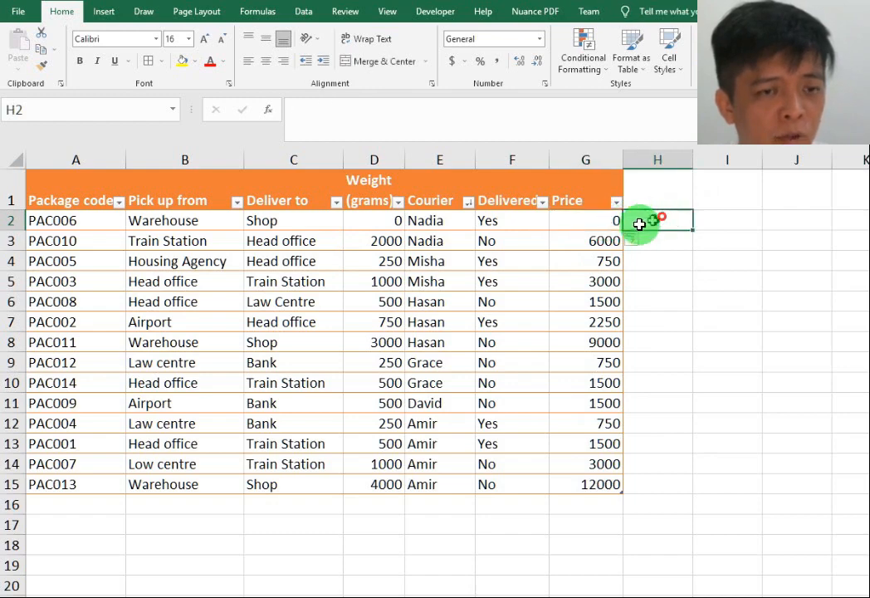
# Fill the G2 Price formula down through G15.
pyautogui.click(589, 222)
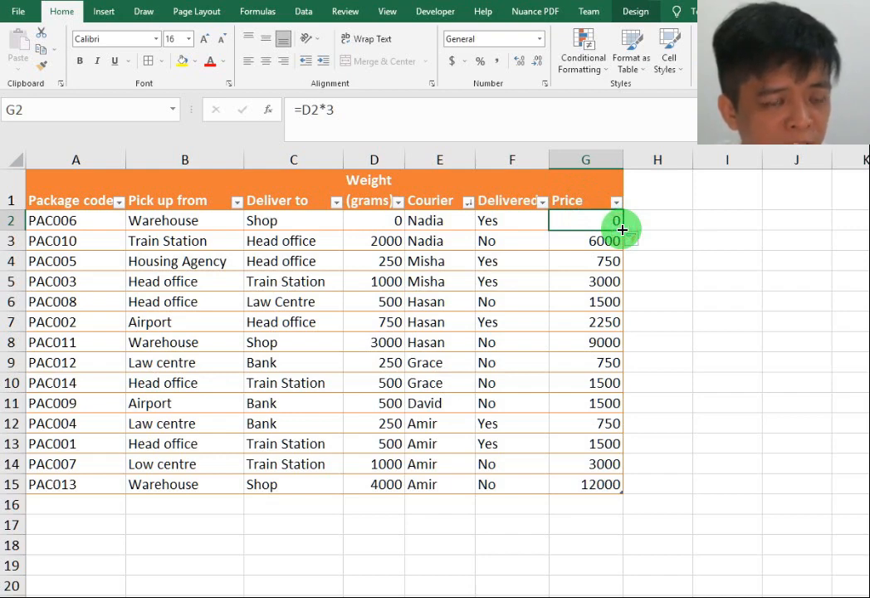
pyautogui.moveTo(623, 232); pyautogui.dragTo(625, 493)
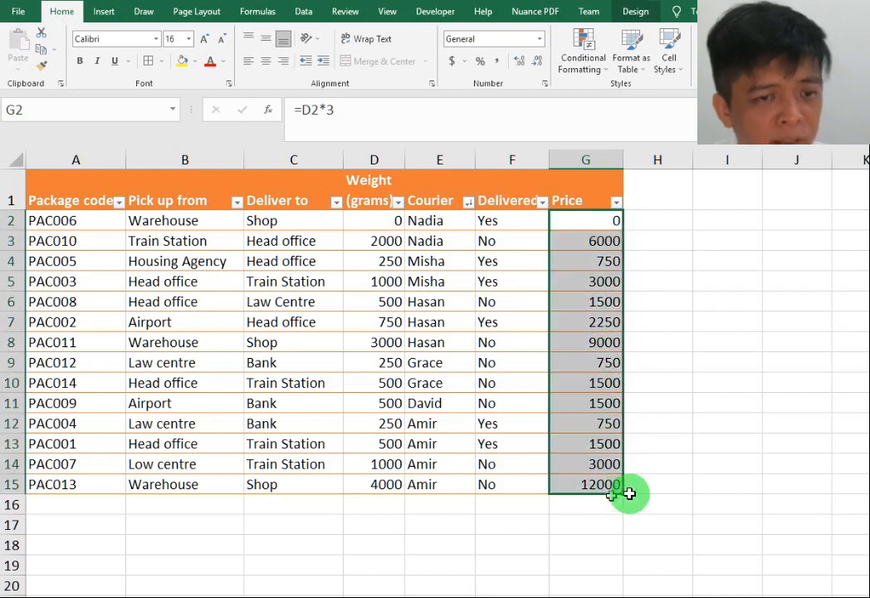
pyautogui.click(717, 343)
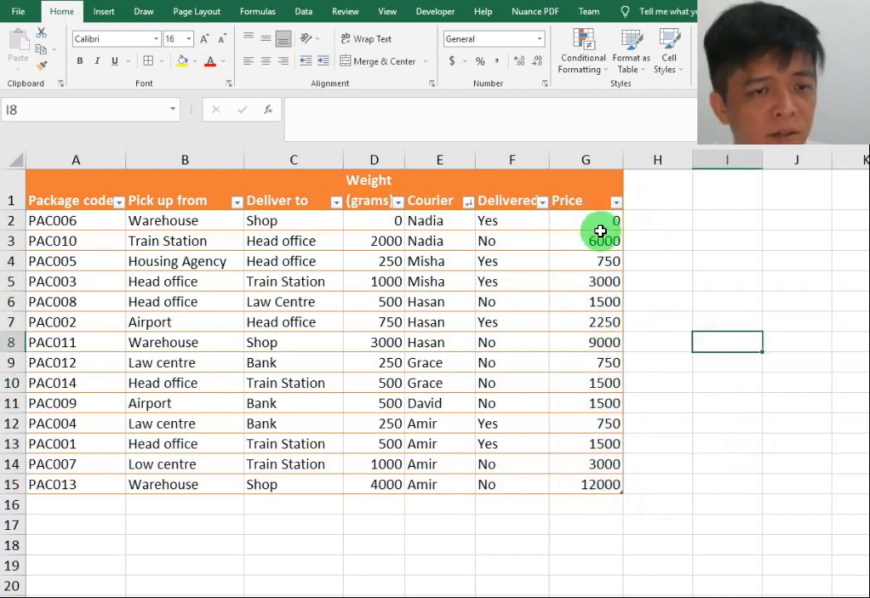
# Extend the table with another column by entering the heading Comment in H1.
pyautogui.click(658, 206)
pyautogui.click(595, 193)
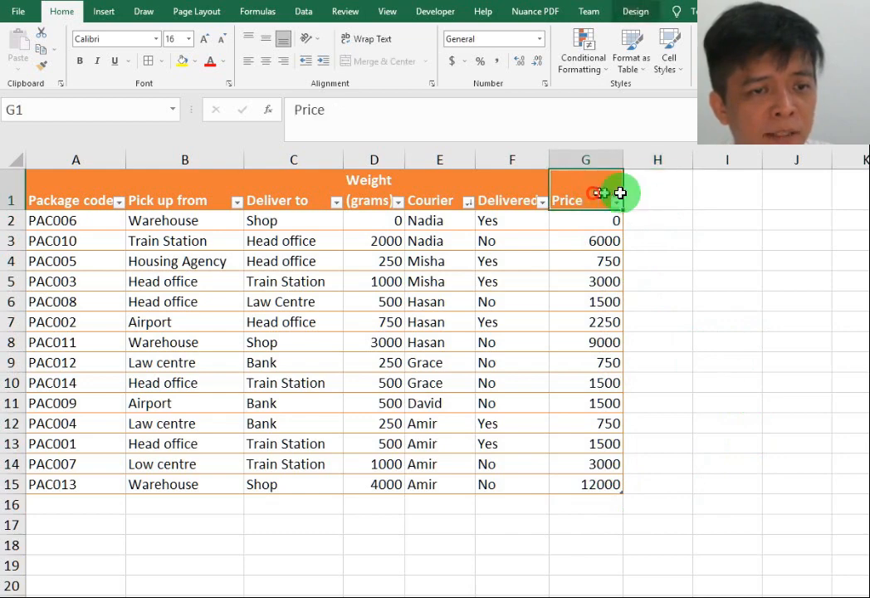
pyautogui.click(651, 190)
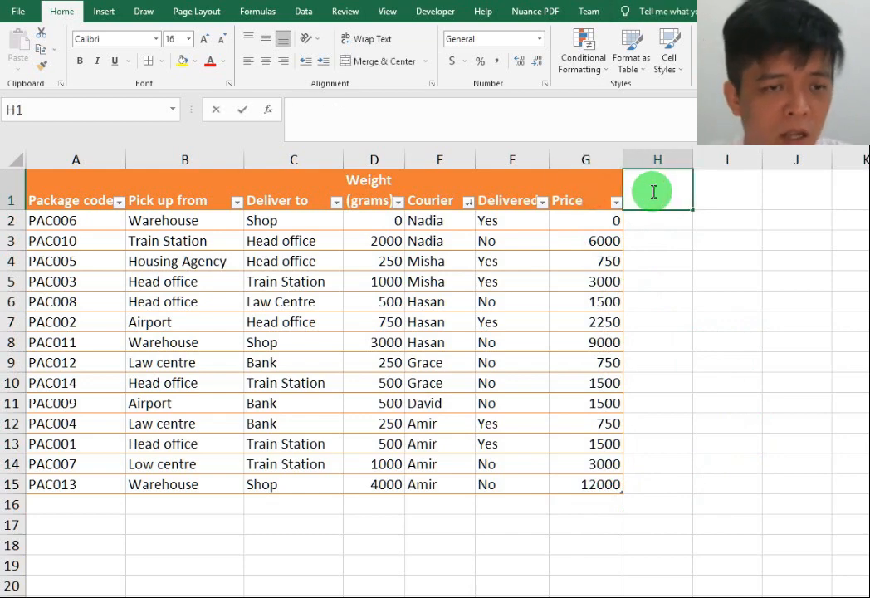
pyautogui.write('Comment')
pyautogui.press('Return')
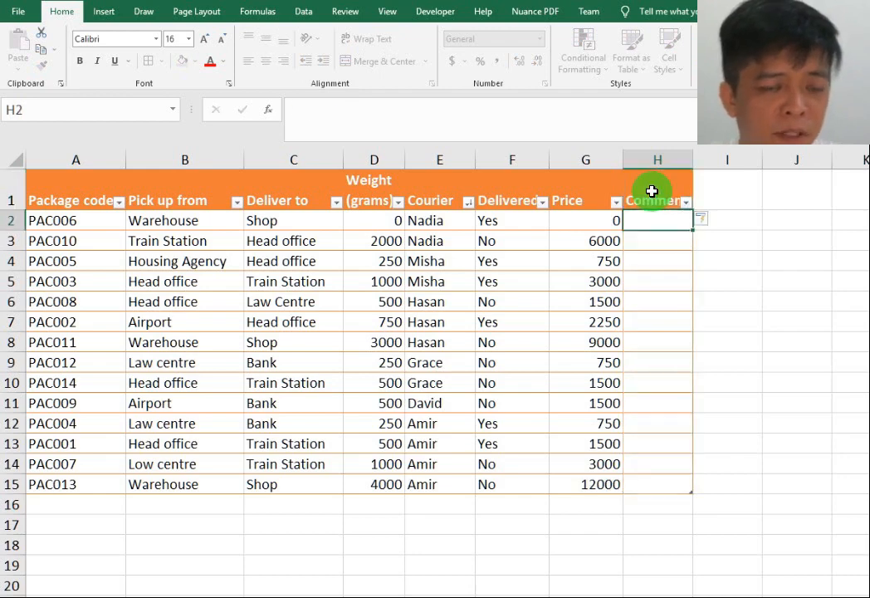
# Start an IF formula in H2 with a logical test checking whether Delivered cell F2 equals "Yes".
pyautogui.click(737, 205)
pyautogui.click(676, 216)
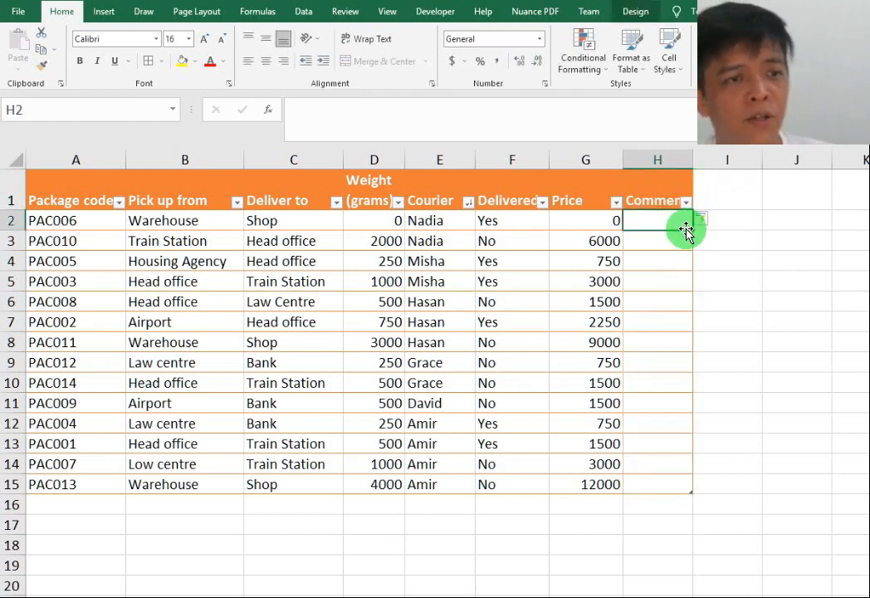
pyautogui.click(383, 113)
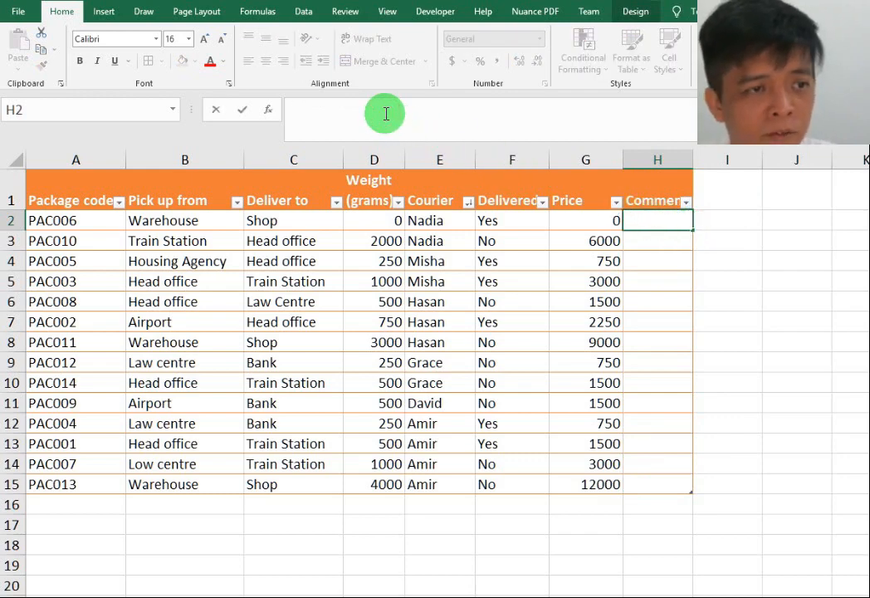
pyautogui.write('=')
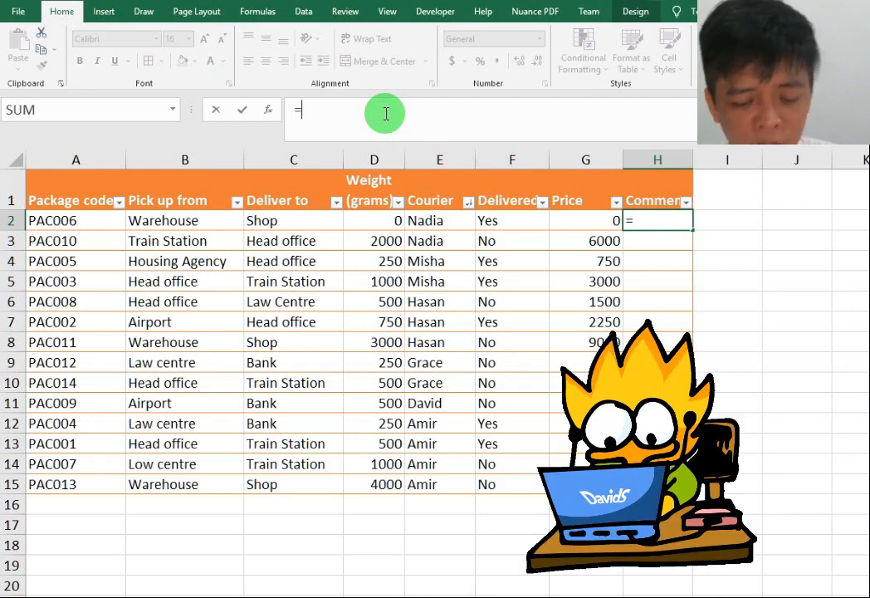
pyautogui.write('IF(')
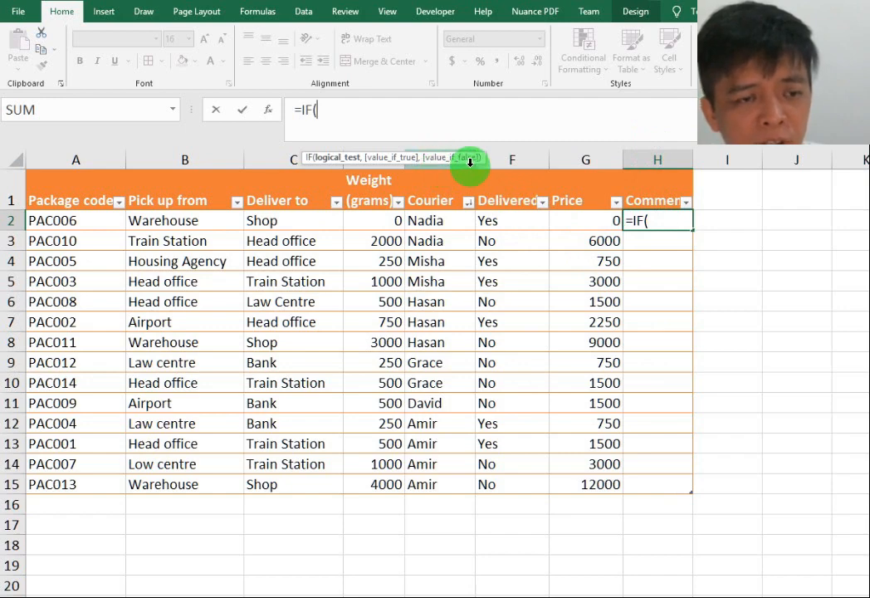
pyautogui.click(660, 220)
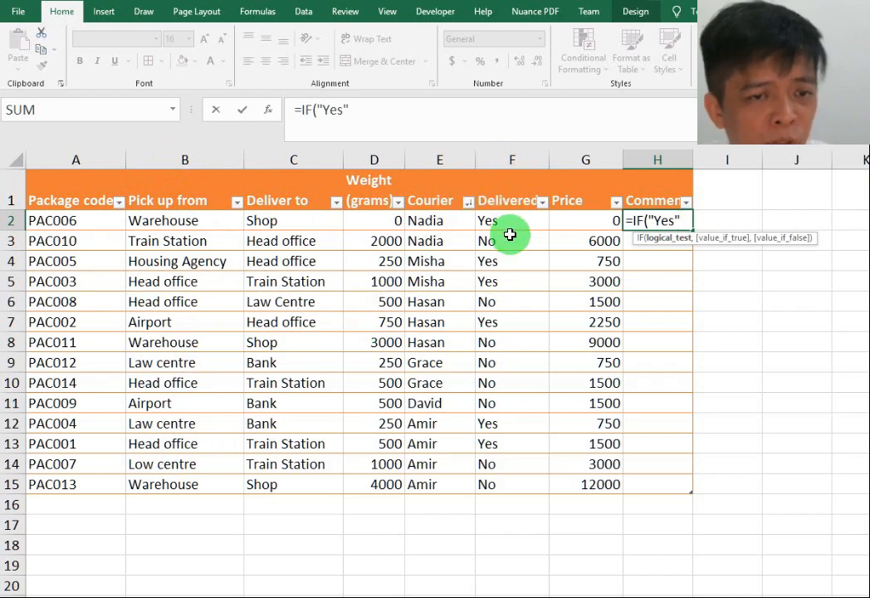
pyautogui.click(647, 221)
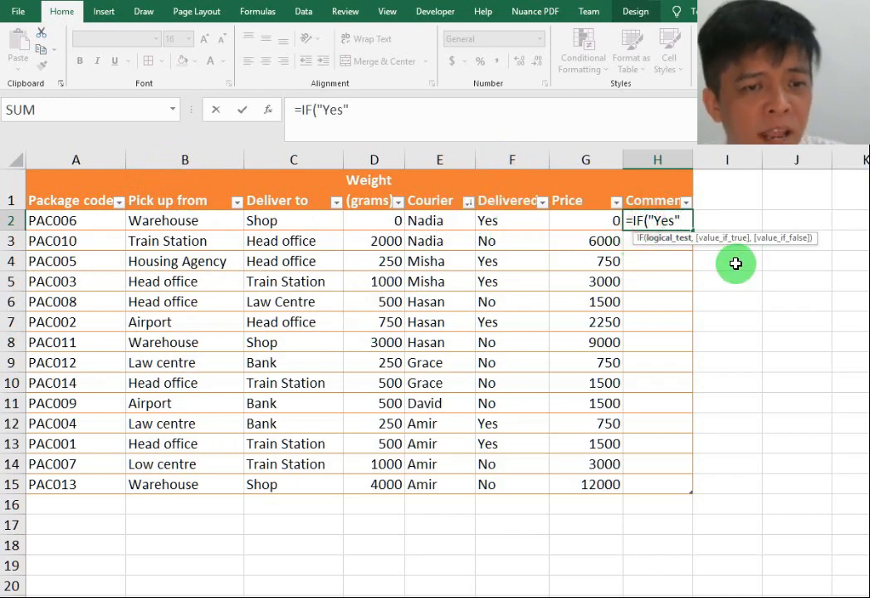
pyautogui.write('F2')
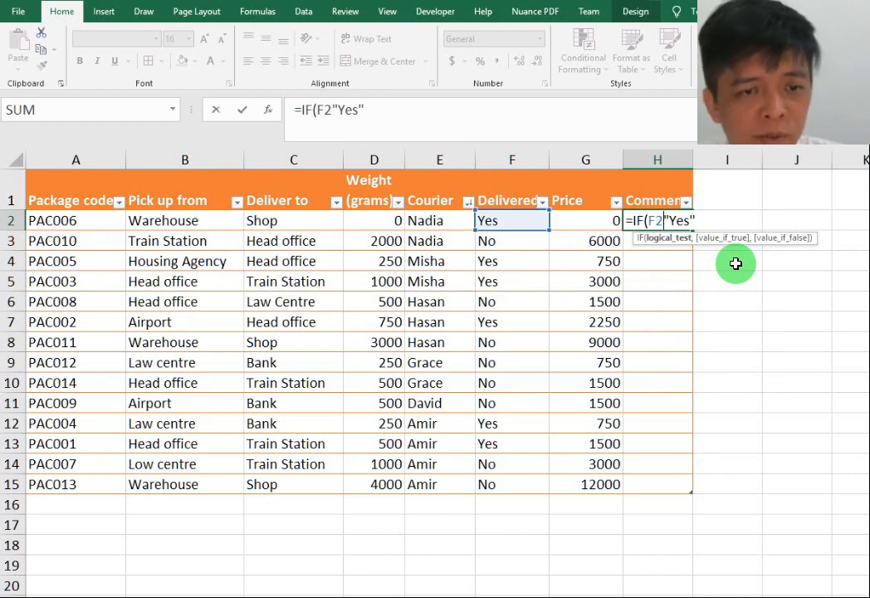
pyautogui.write('=')
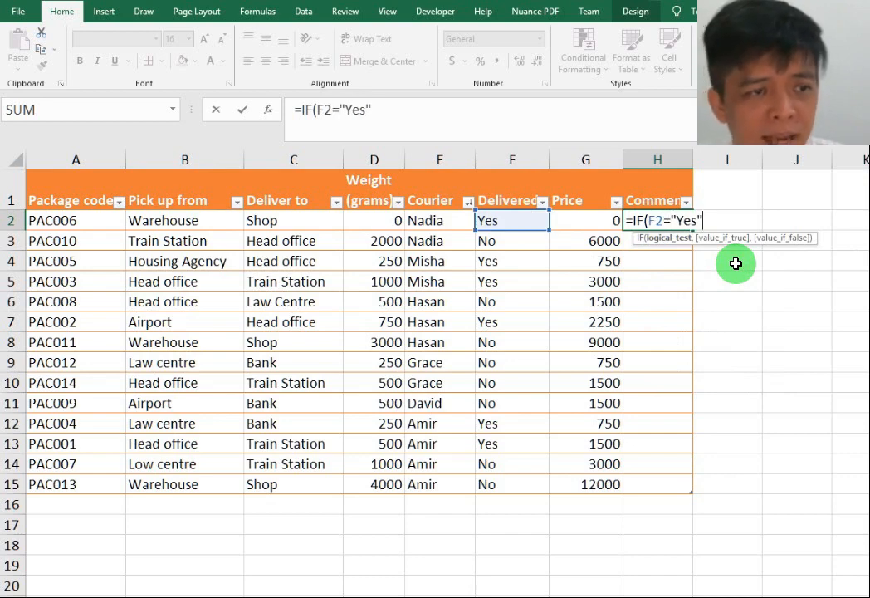
# Complete the H2 IF formula with G2 as the value if true and "Pay later" as the value if false.
pyautogui.click(399, 111)
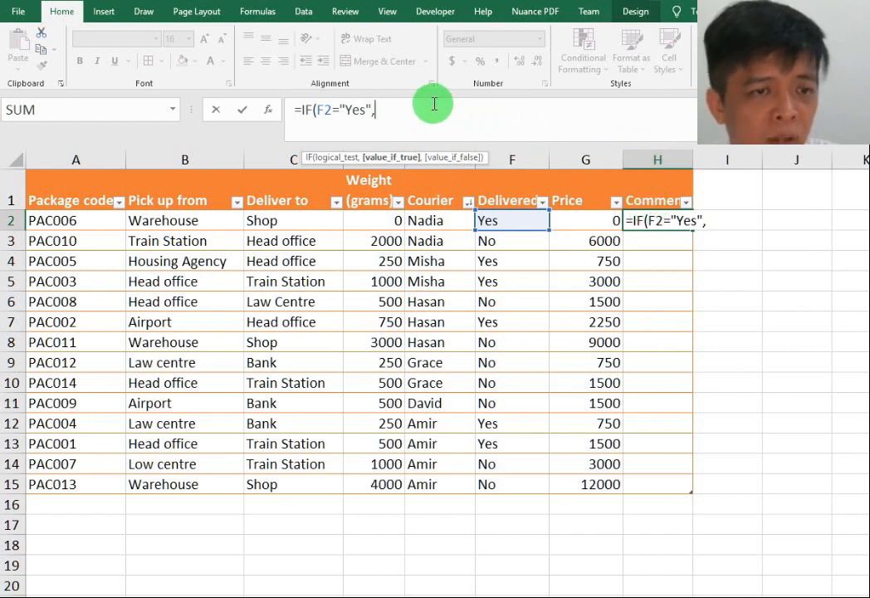
pyautogui.write('G')
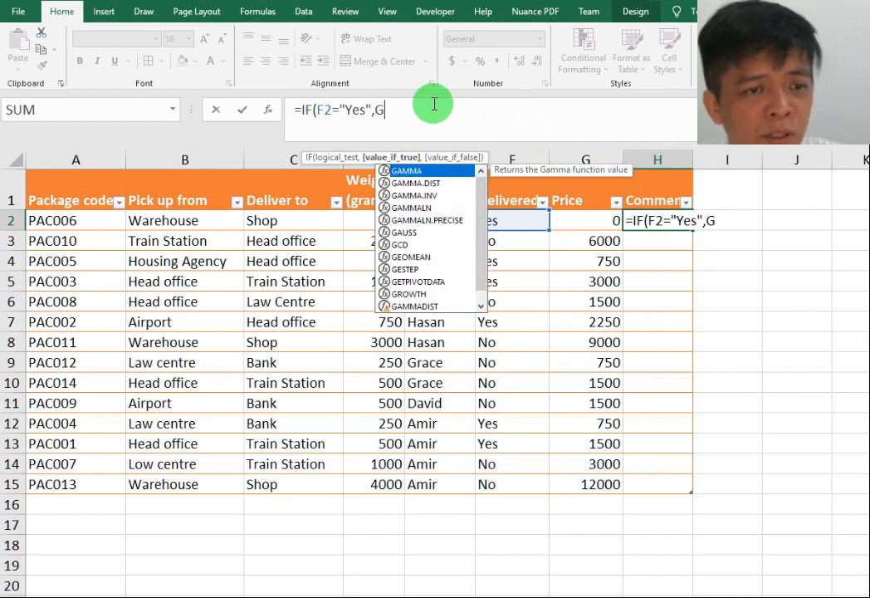
pyautogui.write('2')
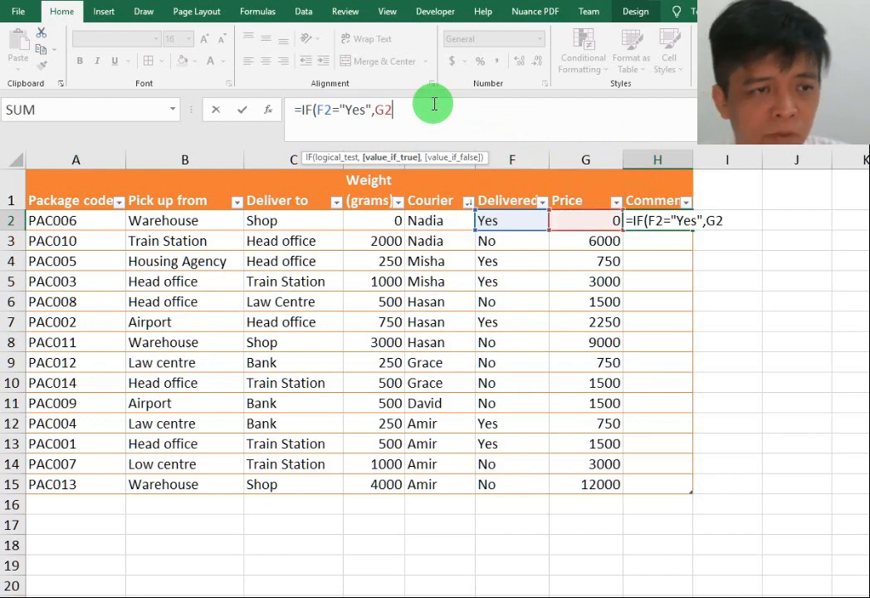
pyautogui.write(',"Pay later')
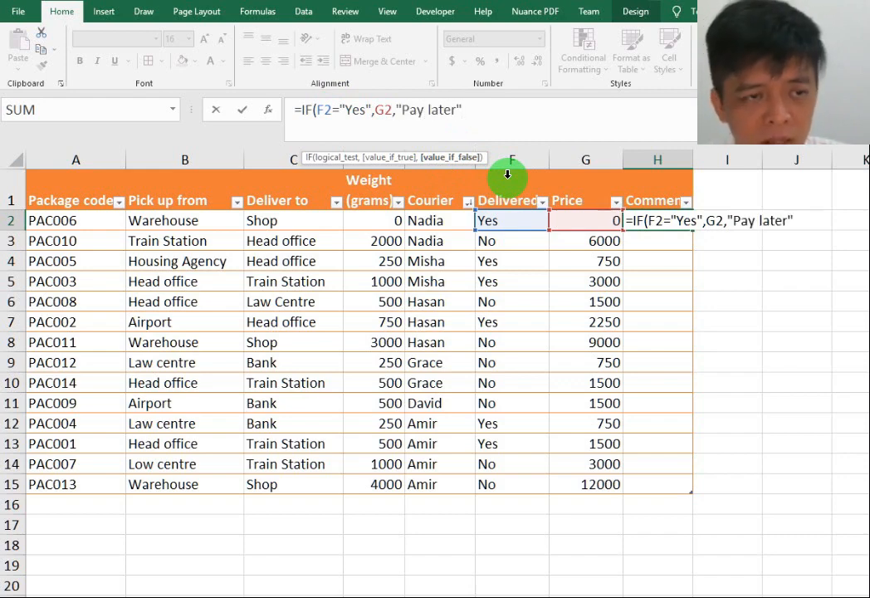
pyautogui.write(')')
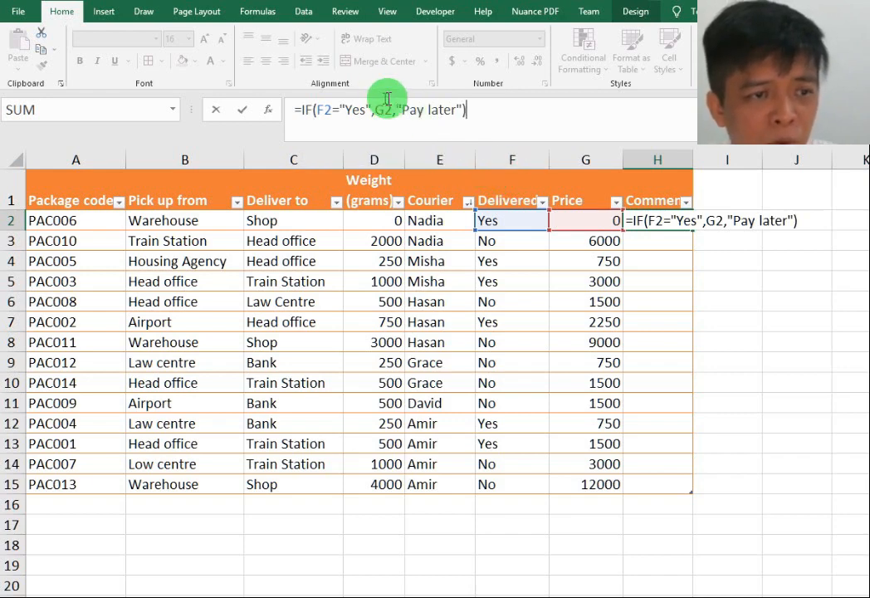
# Review the quoted texts and the G2 reference in H2's IF formula, and commit it to the Comment column.
pyautogui.click(396, 104)
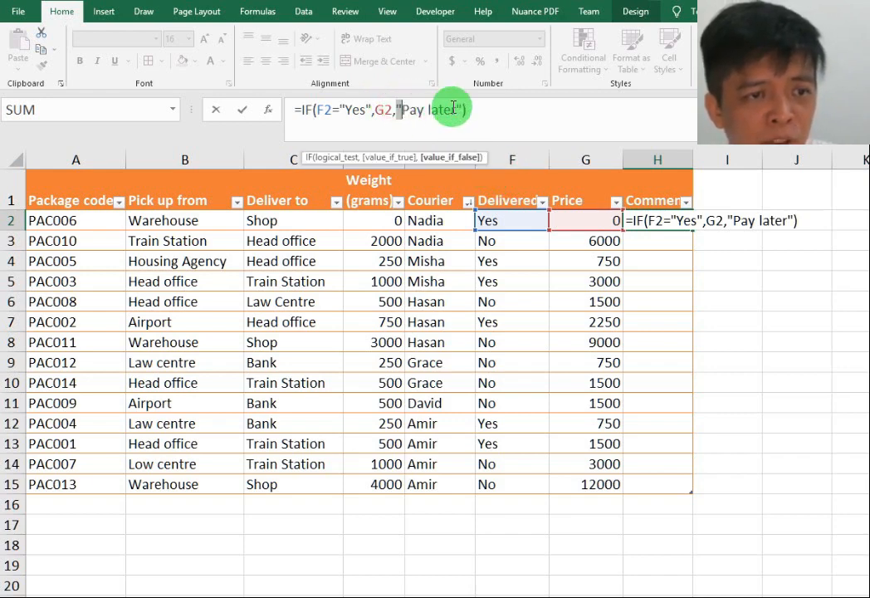
pyautogui.click(455, 106)
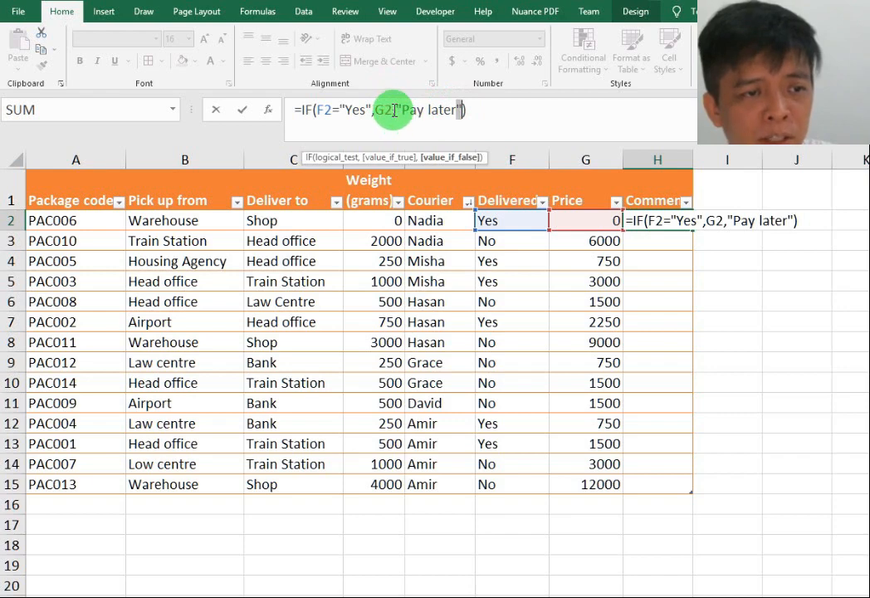
pyautogui.click(375, 113)
pyautogui.doubleClick(378, 112)
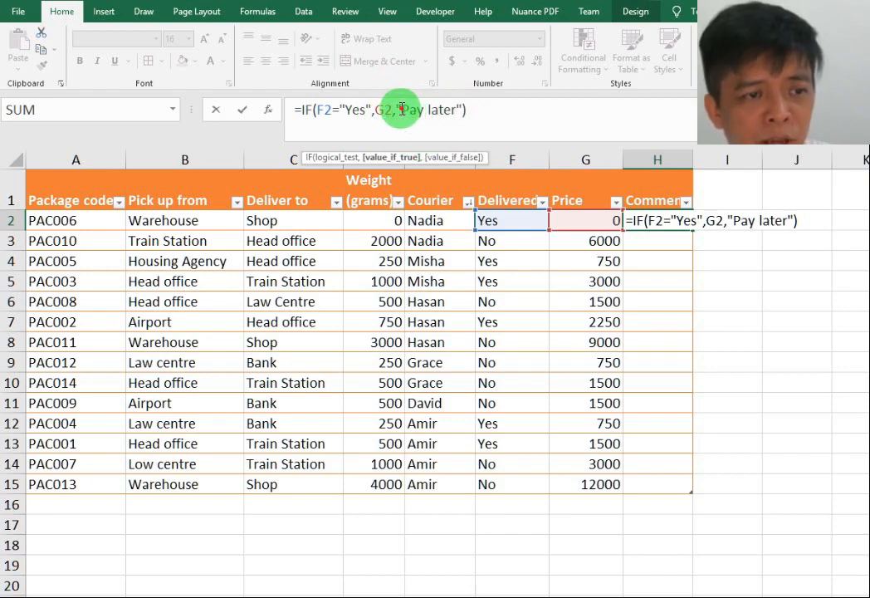
pyautogui.moveTo(402, 109); pyautogui.dragTo(345, 112)
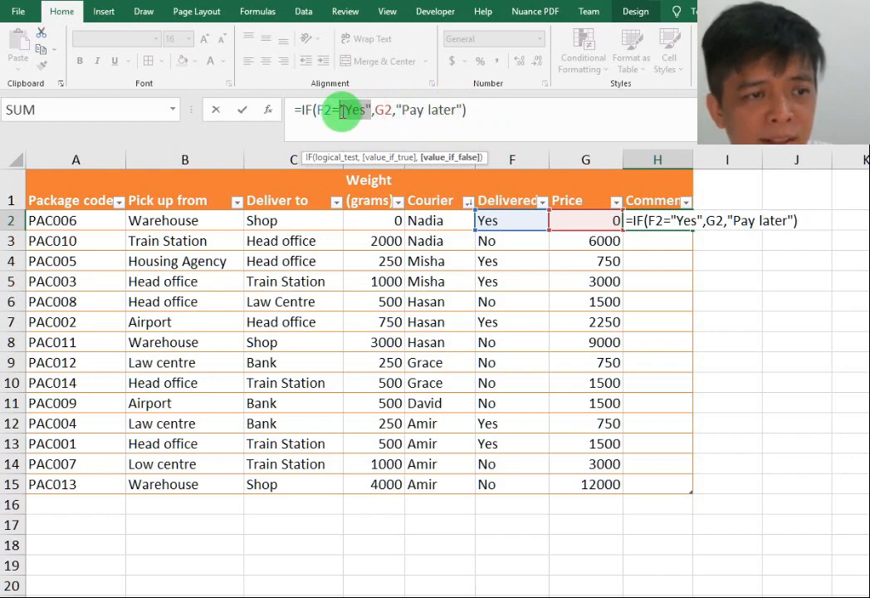
pyautogui.moveTo(398, 109); pyautogui.dragTo(456, 108)
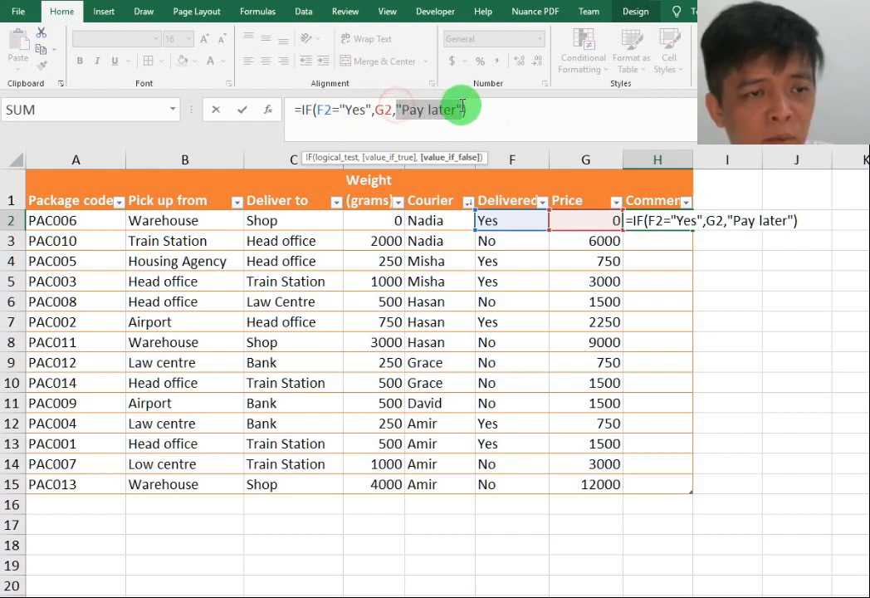
pyautogui.click(465, 113)
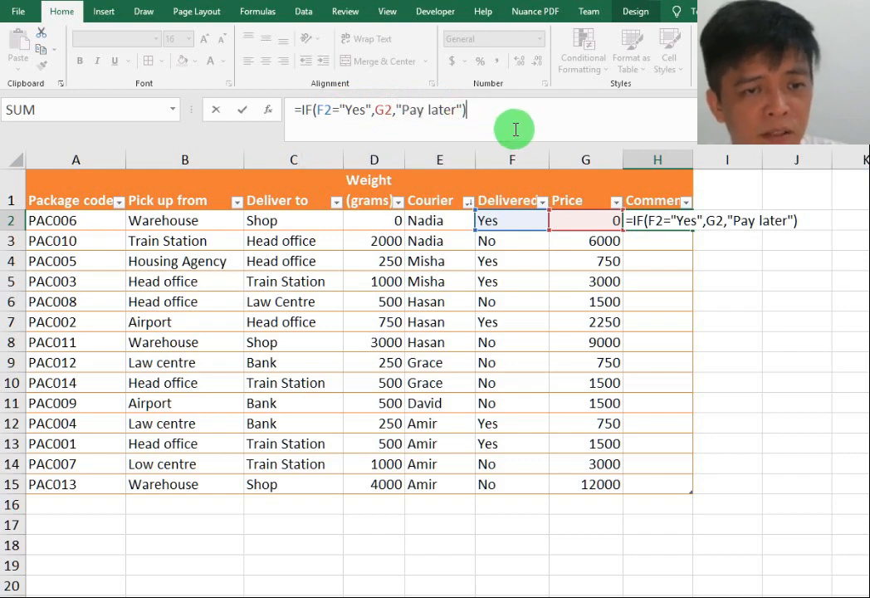
pyautogui.press('Return')
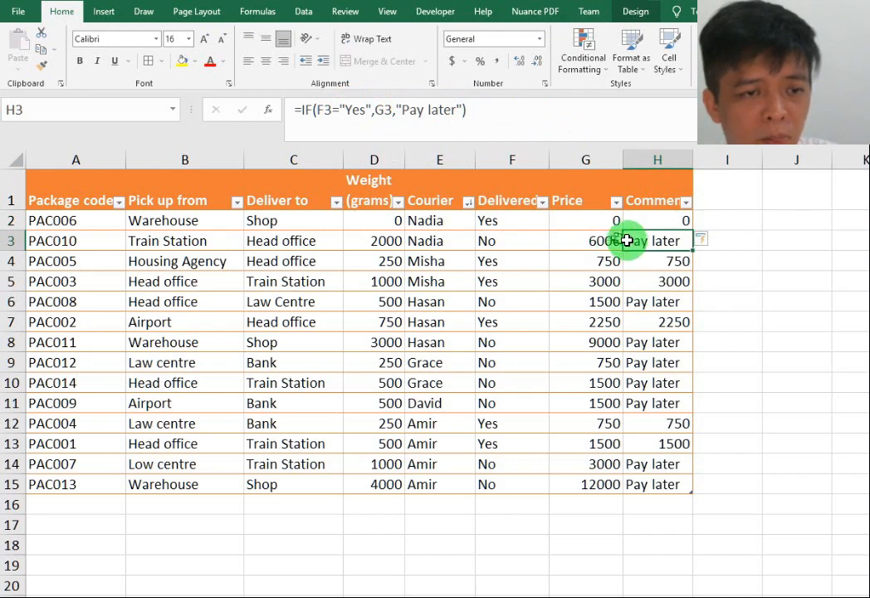
# Compare the Delivered, Price and Comment cells in rows 3 and 4 to check the IF results.
pyautogui.click(536, 240)
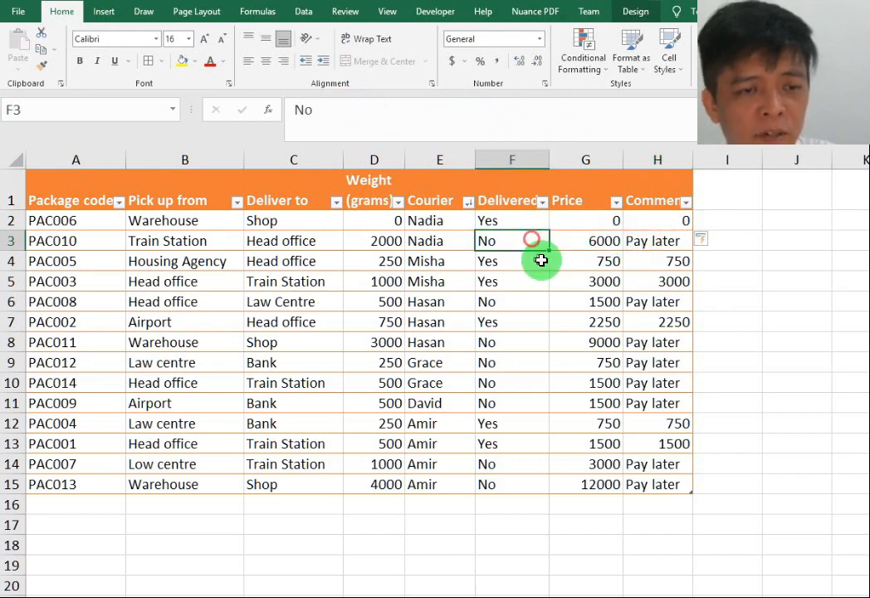
pyautogui.click(592, 246)
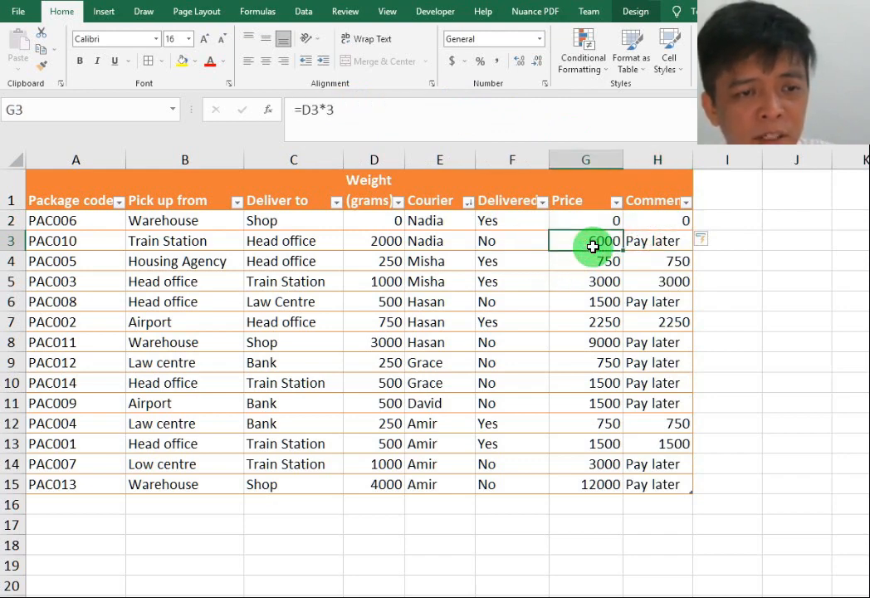
pyautogui.click(516, 241)
pyautogui.click(635, 243)
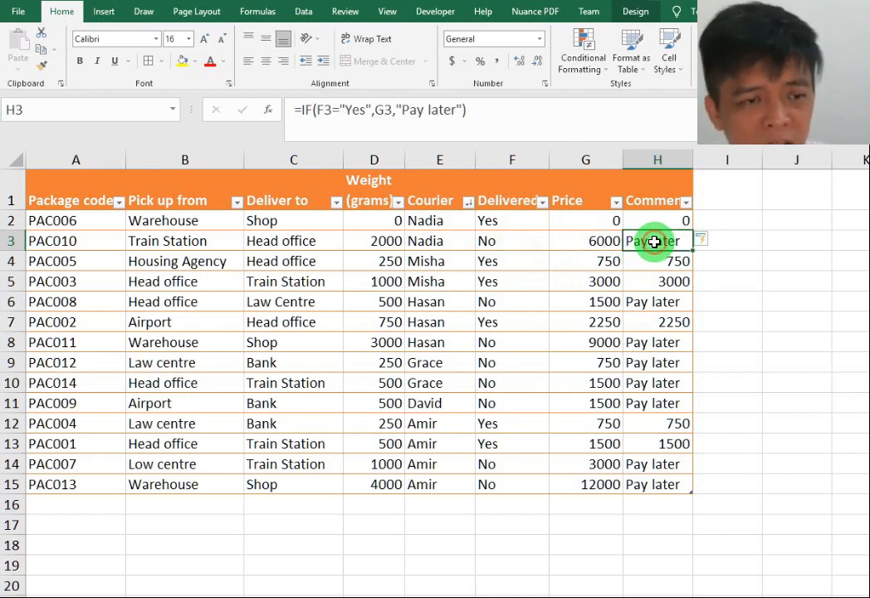
pyautogui.click(526, 260)
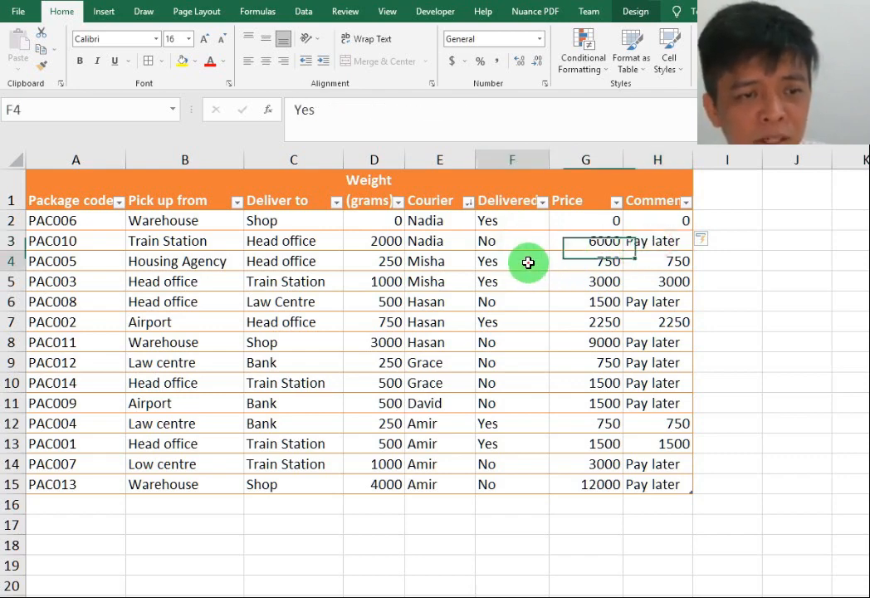
pyautogui.click(592, 260)
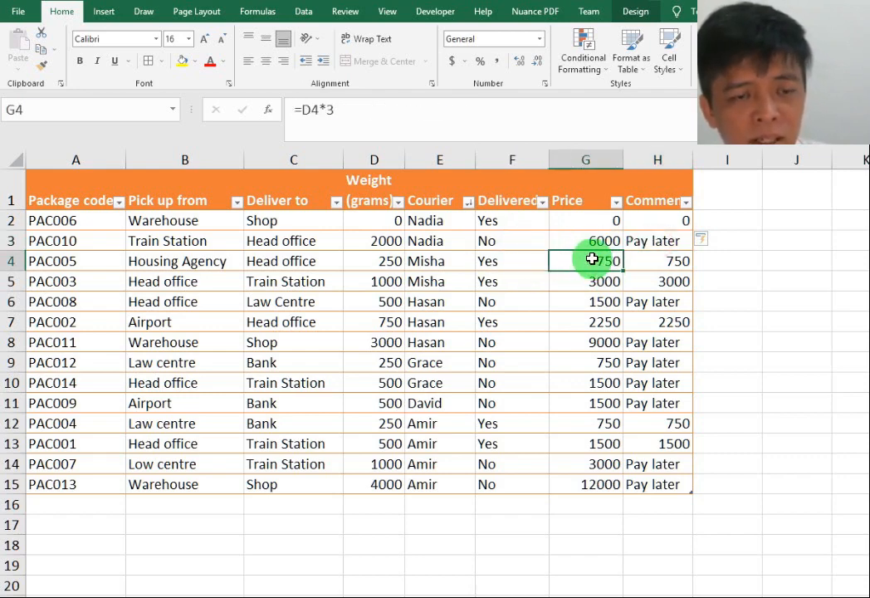
pyautogui.click(657, 261)
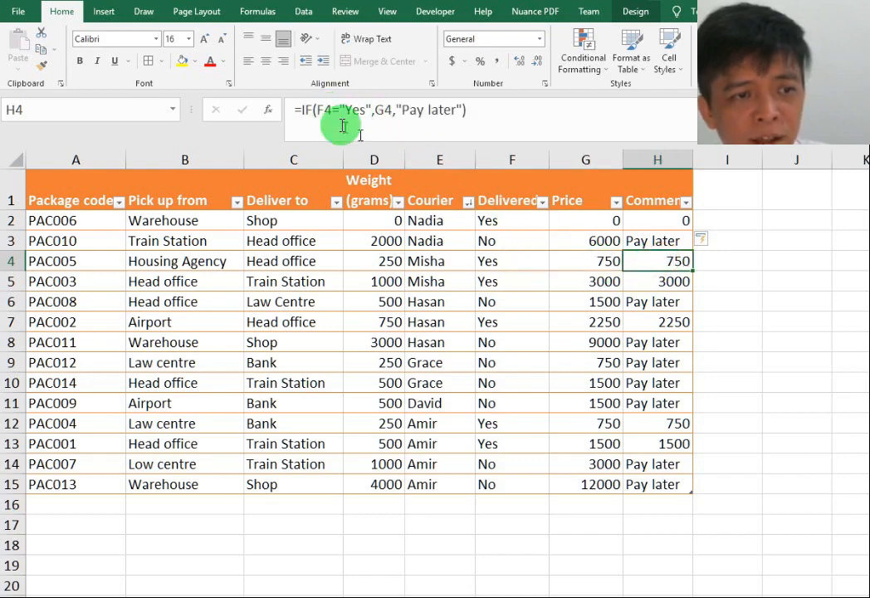
# Examine the logical test, value-if-true and value-if-false arguments of the IF formula in H4, leaving it without changes.
pyautogui.moveTo(315, 110); pyautogui.dragTo(372, 113)
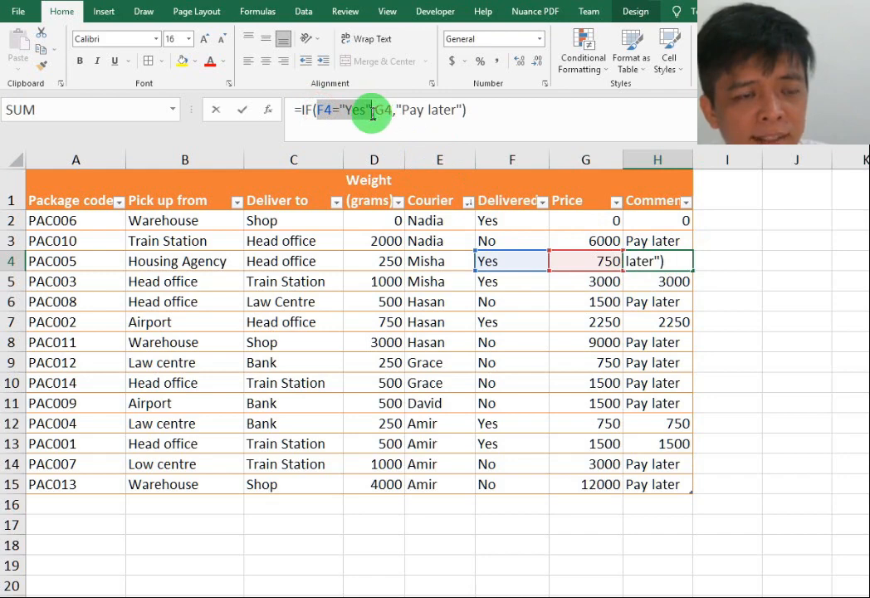
pyautogui.moveTo(376, 110); pyautogui.dragTo(397, 111)
pyautogui.press('Escape')
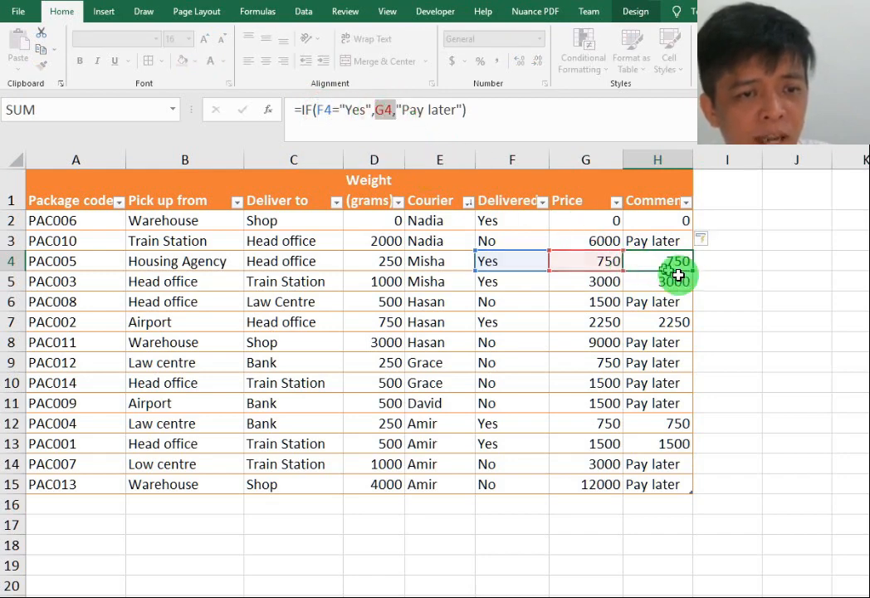
pyautogui.press('Escape')
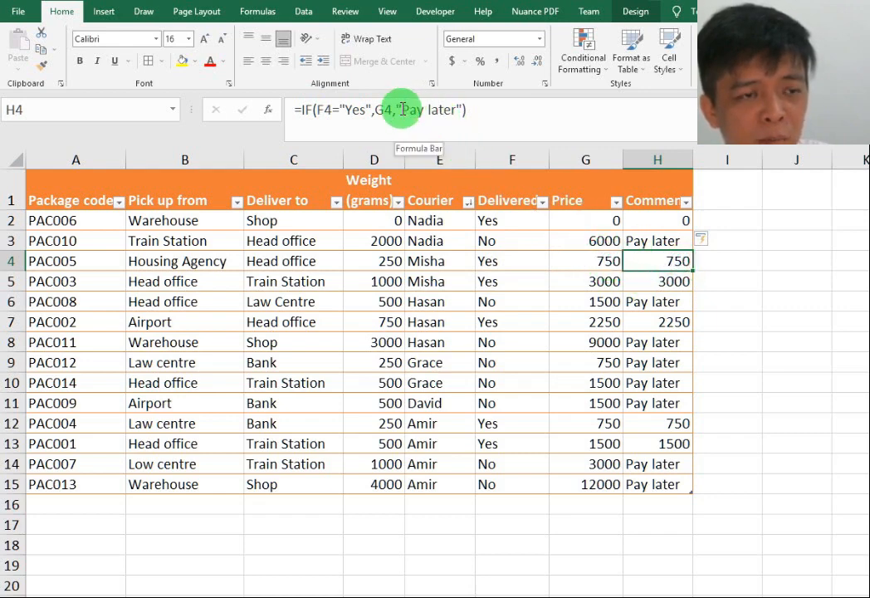
pyautogui.moveTo(398, 110); pyautogui.dragTo(465, 108)
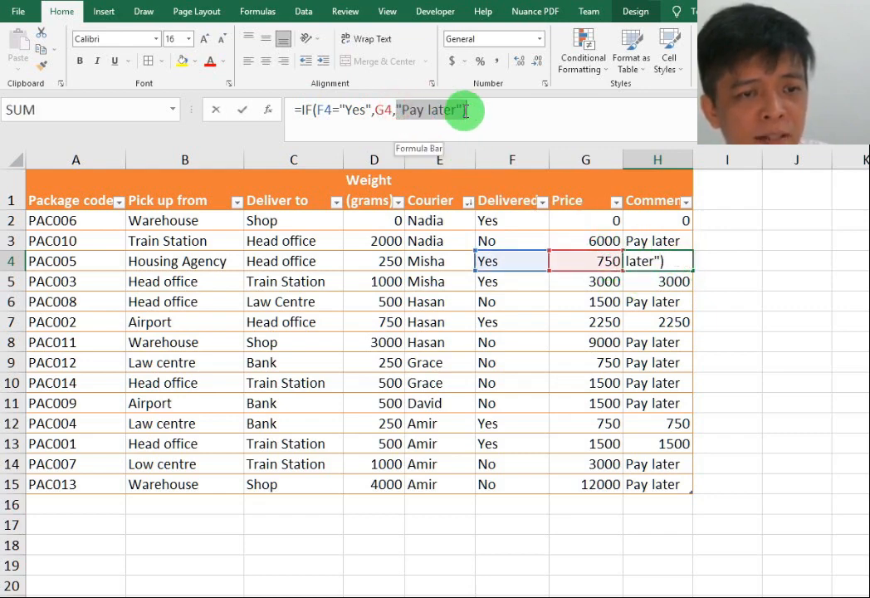
pyautogui.press('Escape')
pyautogui.click(630, 307)
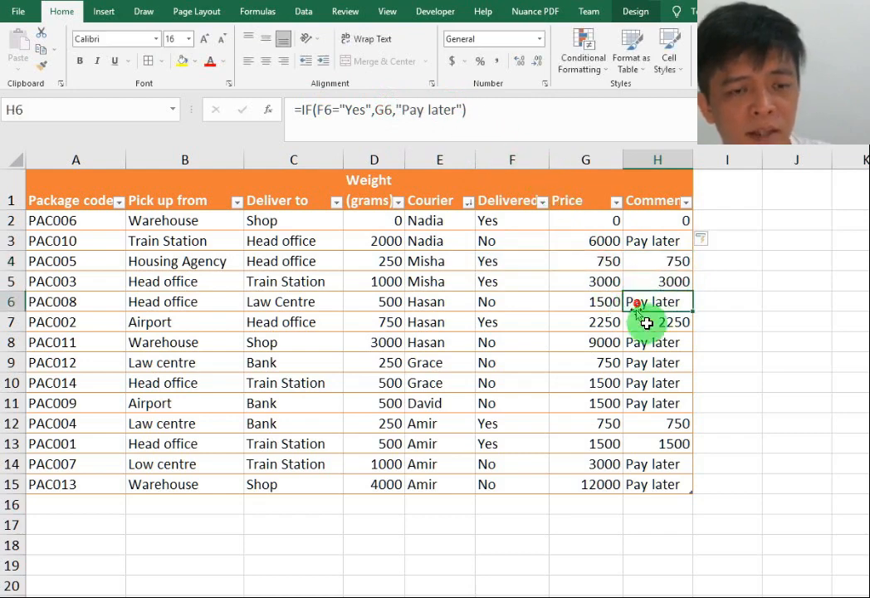
pyautogui.click(651, 261)
pyautogui.click(496, 114)
pyautogui.moveTo(495, 113); pyautogui.dragTo(287, 114)
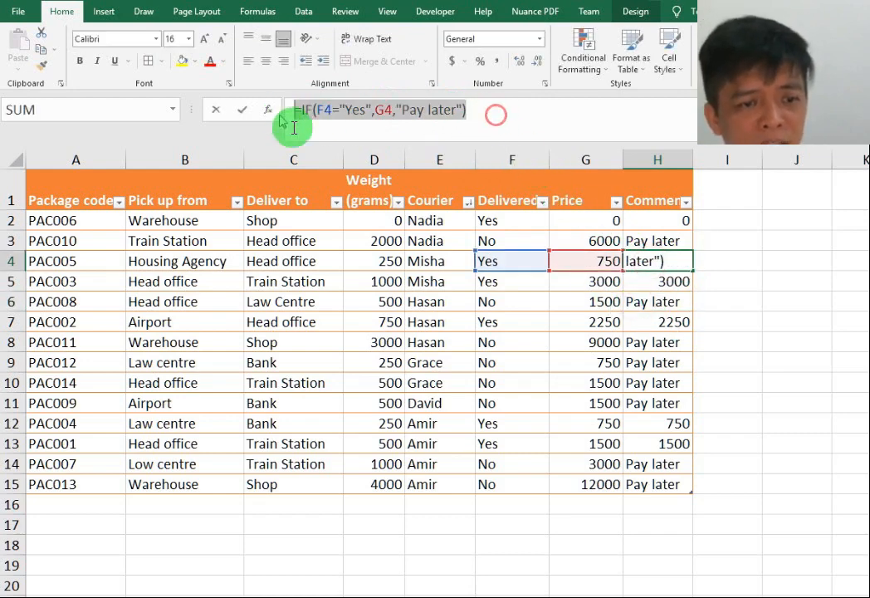
pyautogui.write('=')
pyautogui.click(592, 362)
pyautogui.press('Escape')
# Enter the label Total Weight in C17 below the table.
pyautogui.click(578, 543)
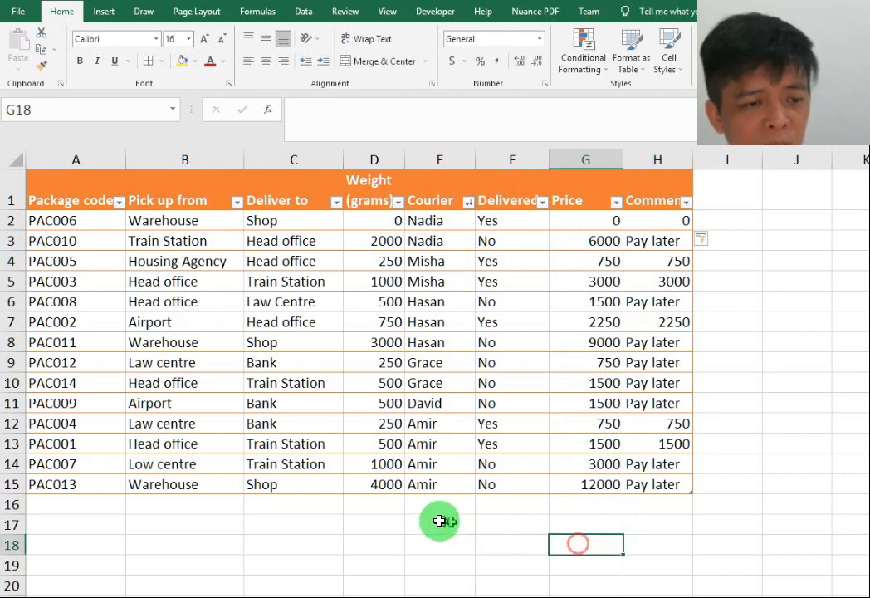
pyautogui.click(423, 517)
pyautogui.click(320, 518)
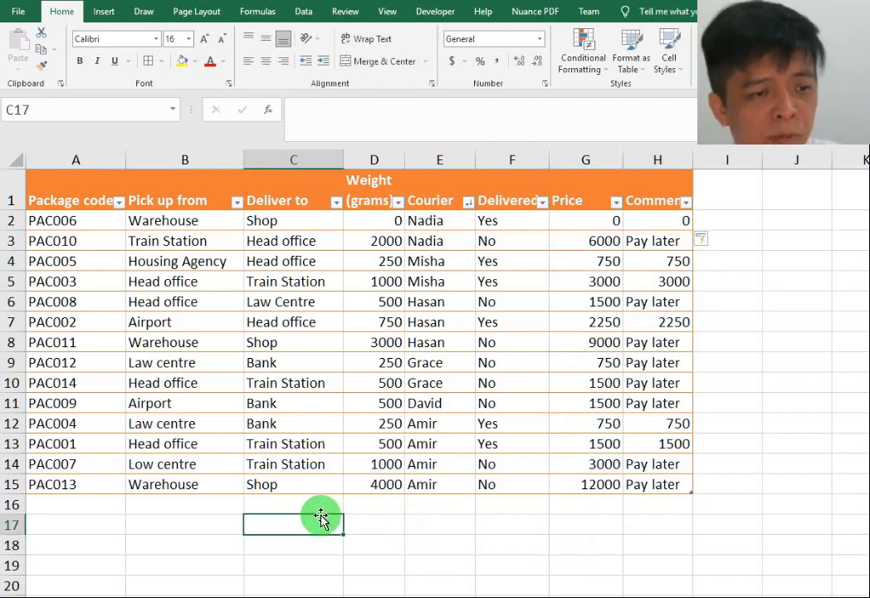
pyautogui.write('Total Weight')
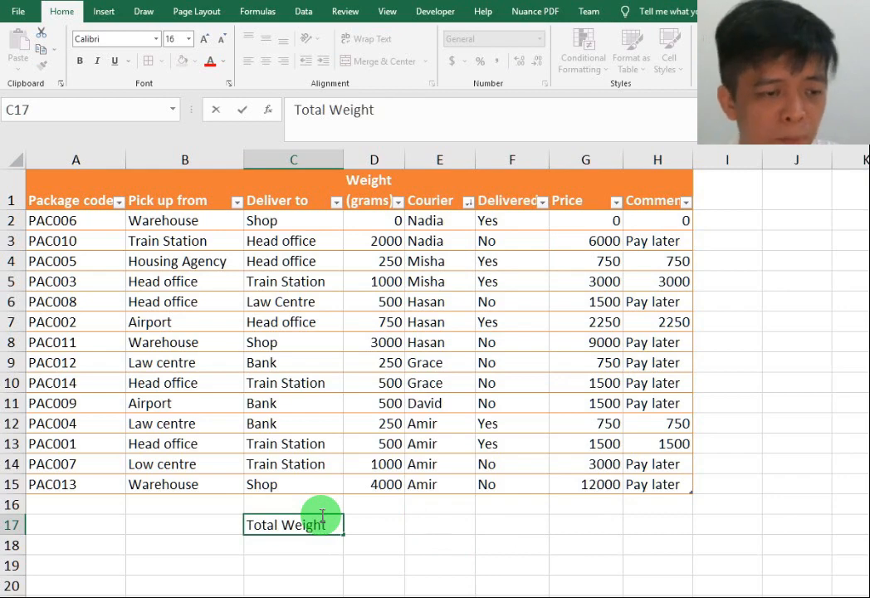
# Total the table's Weight (grams) column in D17 with a SUM formula using the structured reference Table4[Weight (grams)].
pyautogui.press('Tab')
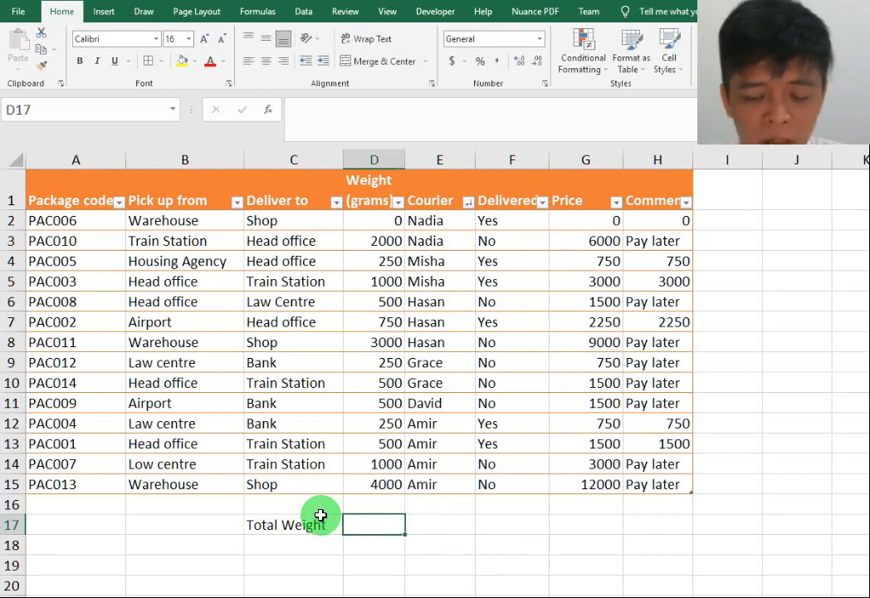
pyautogui.write('=')
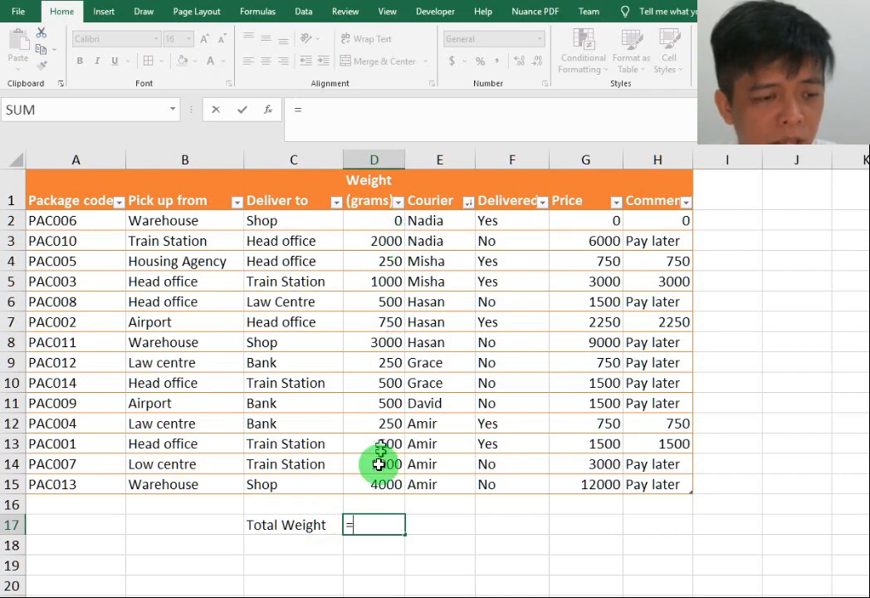
pyautogui.write('SU')
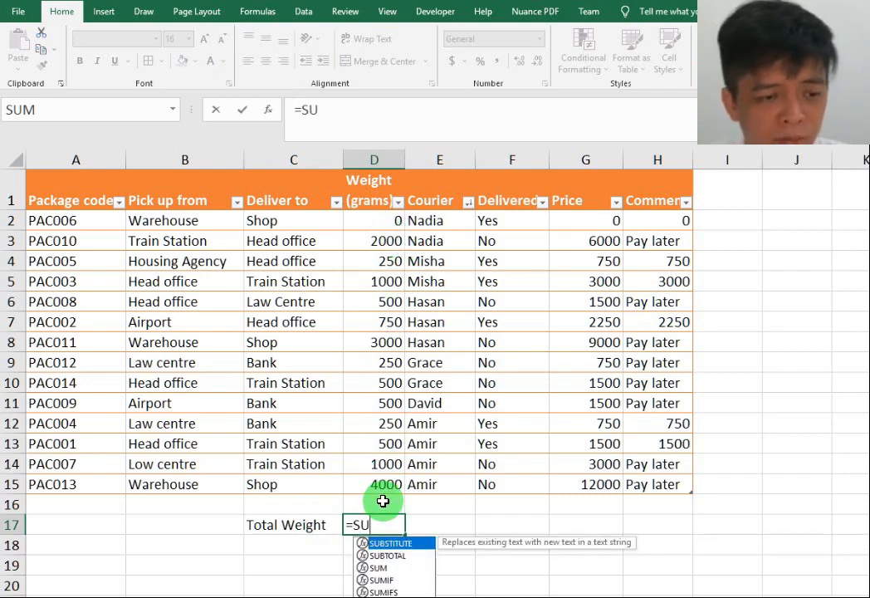
pyautogui.write('M(')
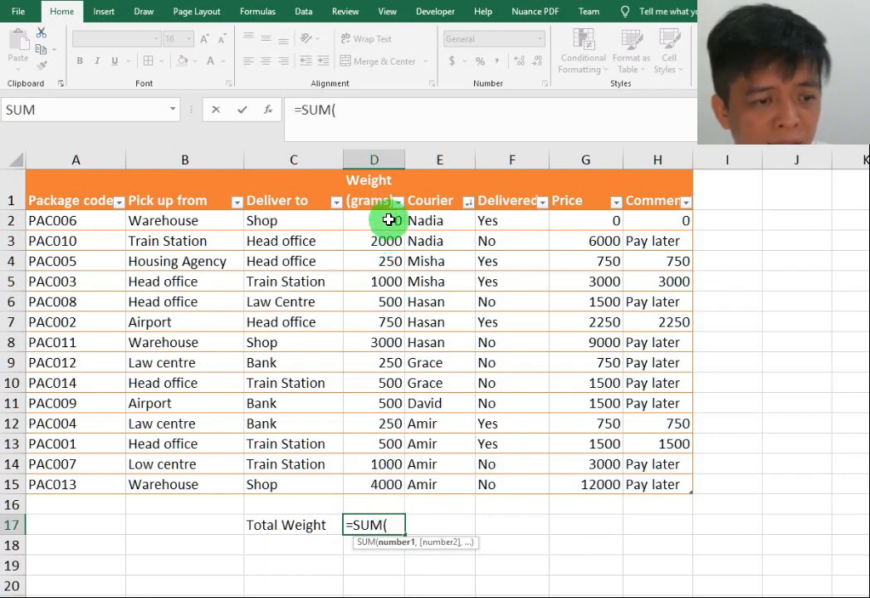
pyautogui.moveTo(388, 219); pyautogui.dragTo(388, 490)
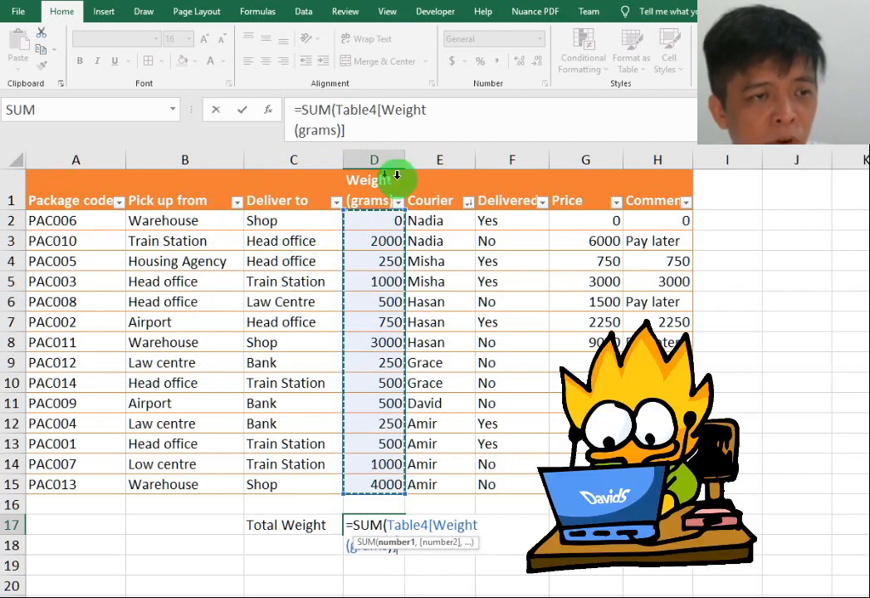
pyautogui.click(351, 129)
pyautogui.write(')')
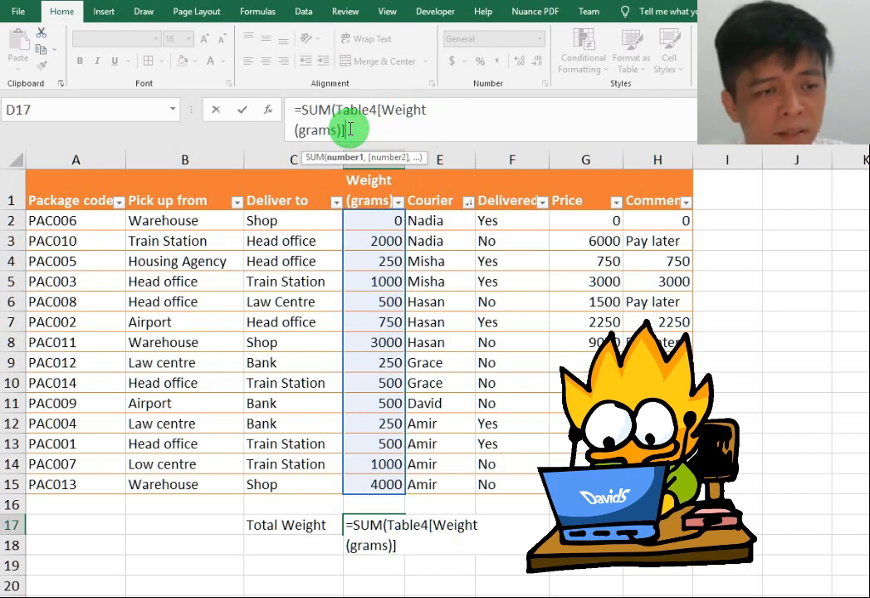
pyautogui.press('Return')
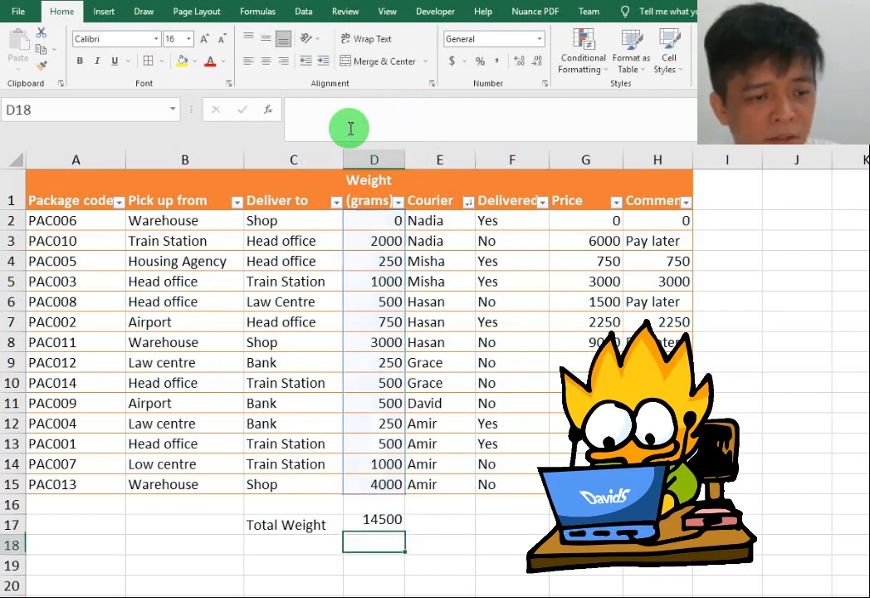
# Replace the formula in D17 with =SUM(D2:D15), using plain cell references for the weights.
pyautogui.click(379, 507)
pyautogui.click(387, 524)
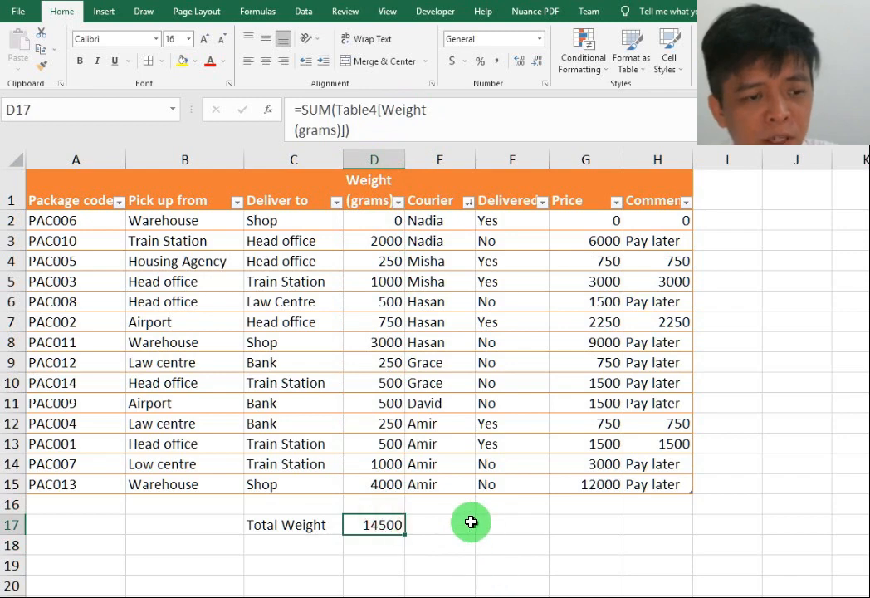
pyautogui.moveTo(361, 141); pyautogui.dragTo(268, 108)
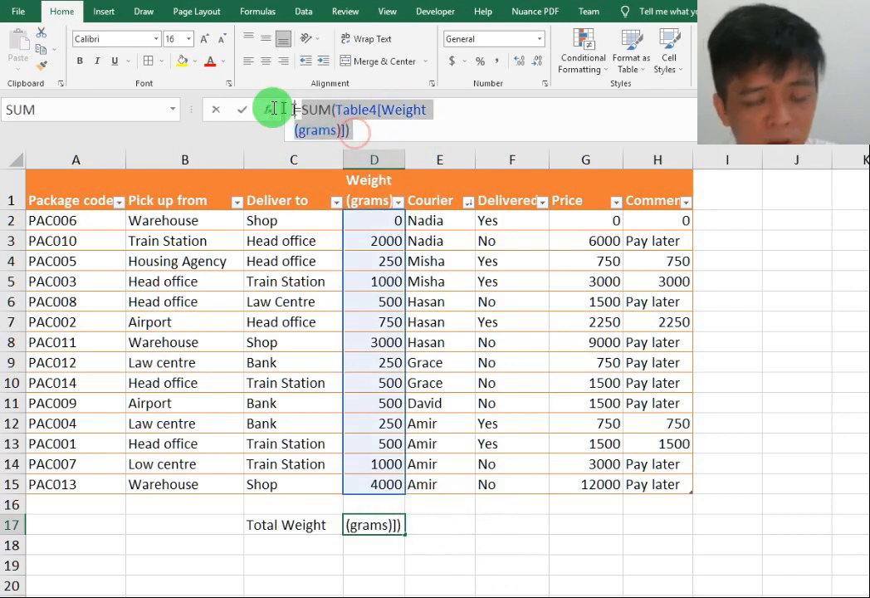
pyautogui.write('=SU')
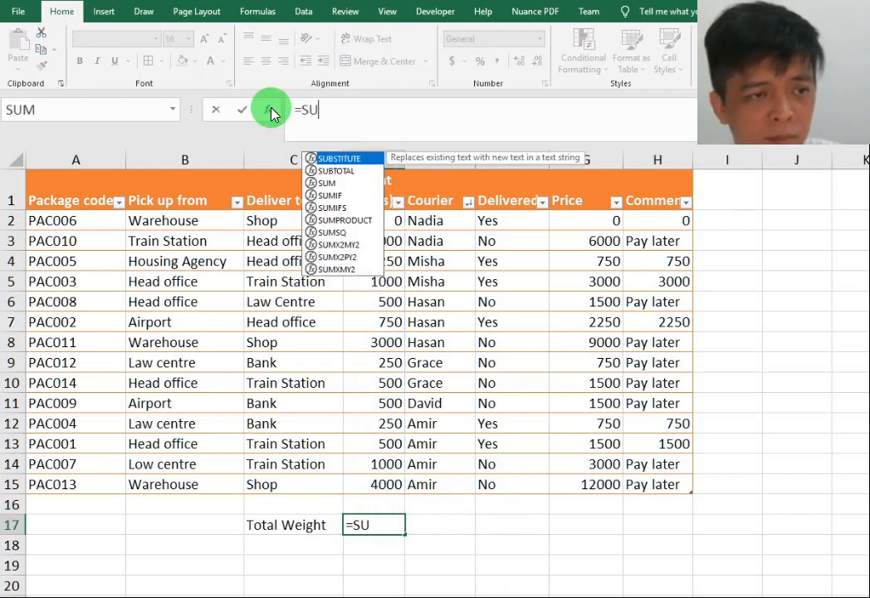
pyautogui.write('M(')
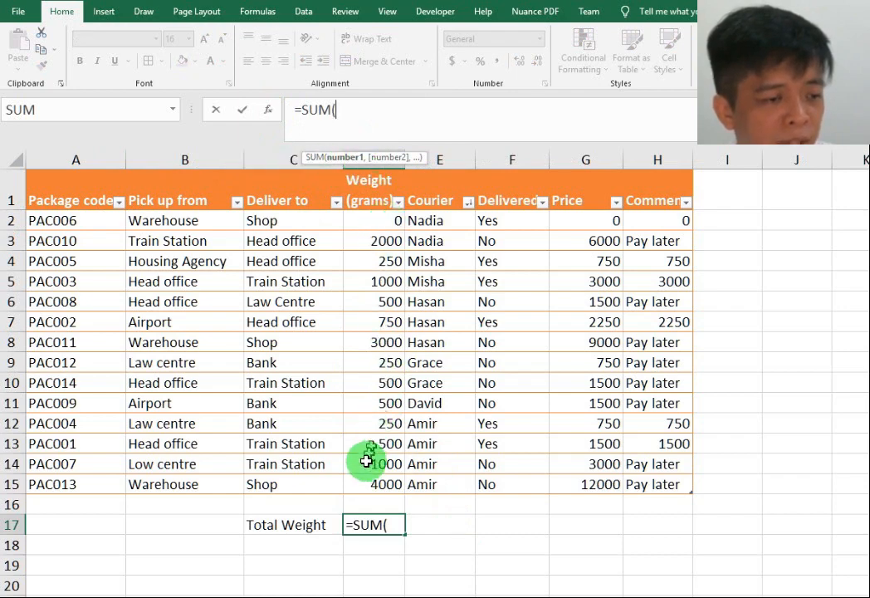
pyautogui.click(396, 525)
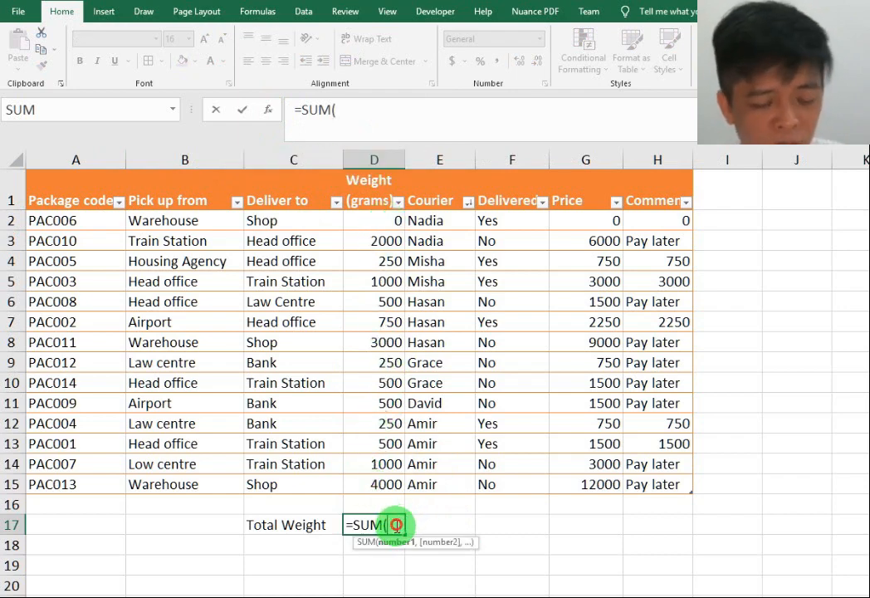
pyautogui.write('D2')
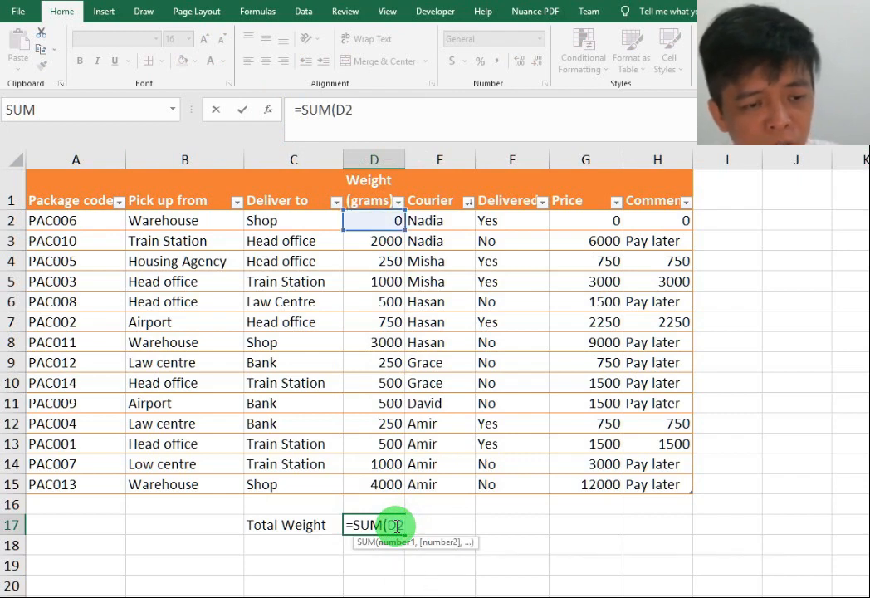
pyautogui.write('15)')
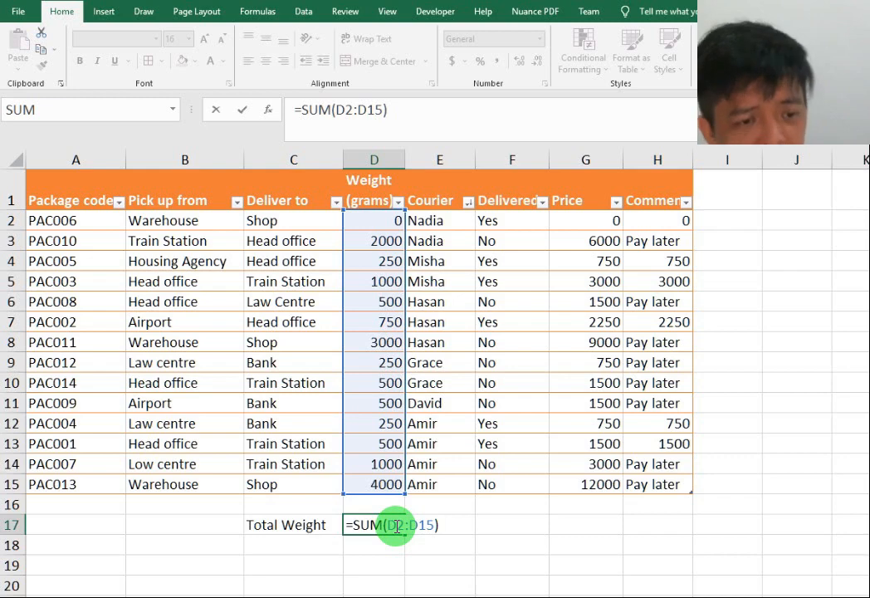
pyautogui.press('Return')
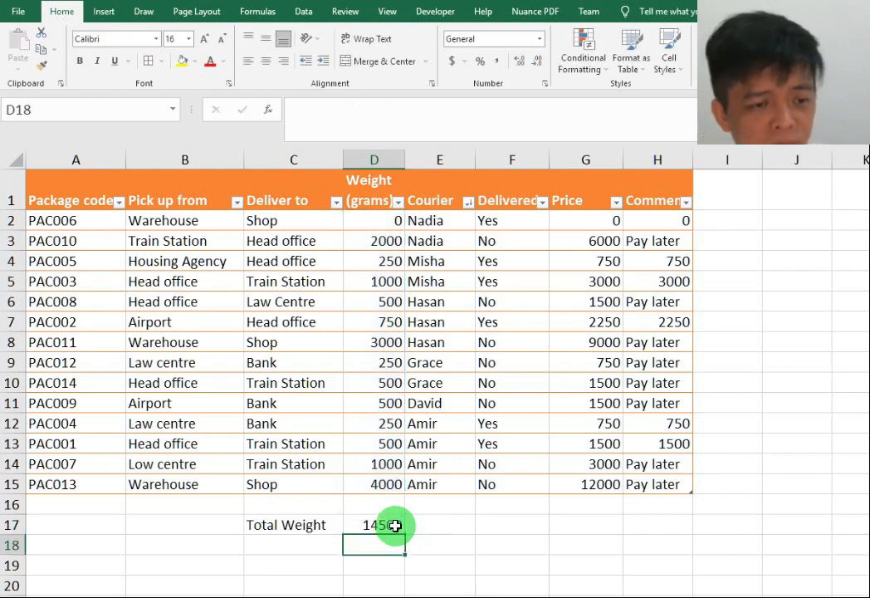
# Enter the label Minimum Weight in C18 and widen column C to fit it.
pyautogui.click(292, 541)
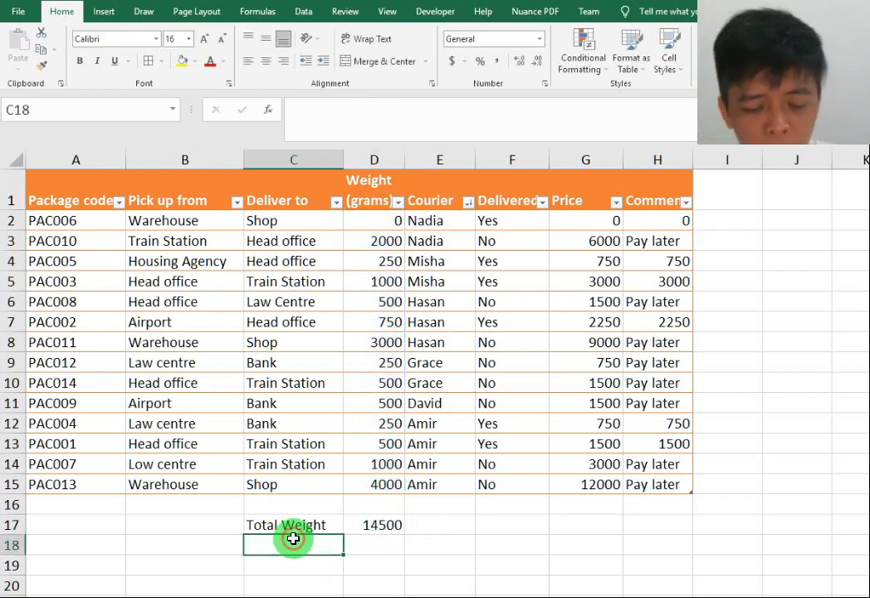
pyautogui.write('Minu')
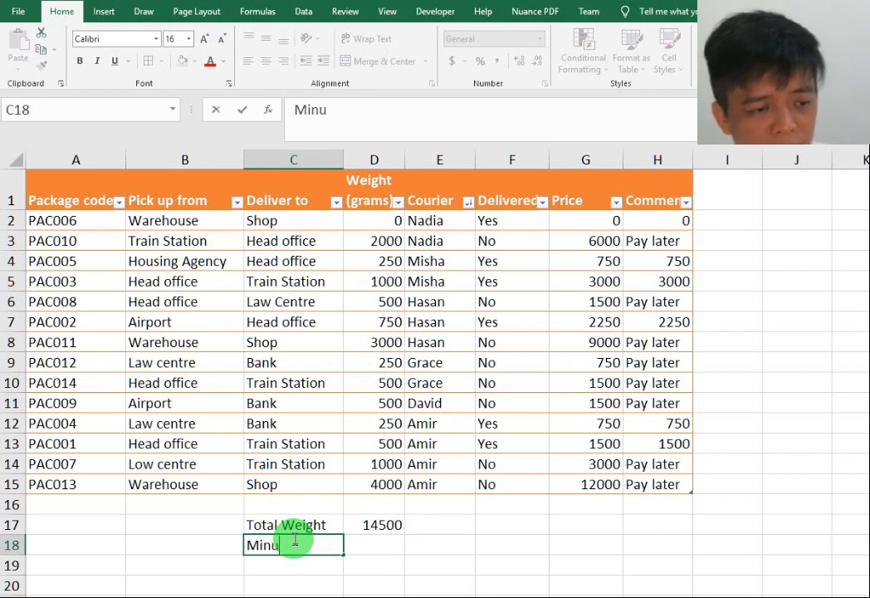
pyautogui.press('BackSpace')
pyautogui.write('um')
pyautogui.press('BackSpace')
pyautogui.press('BackSpace')
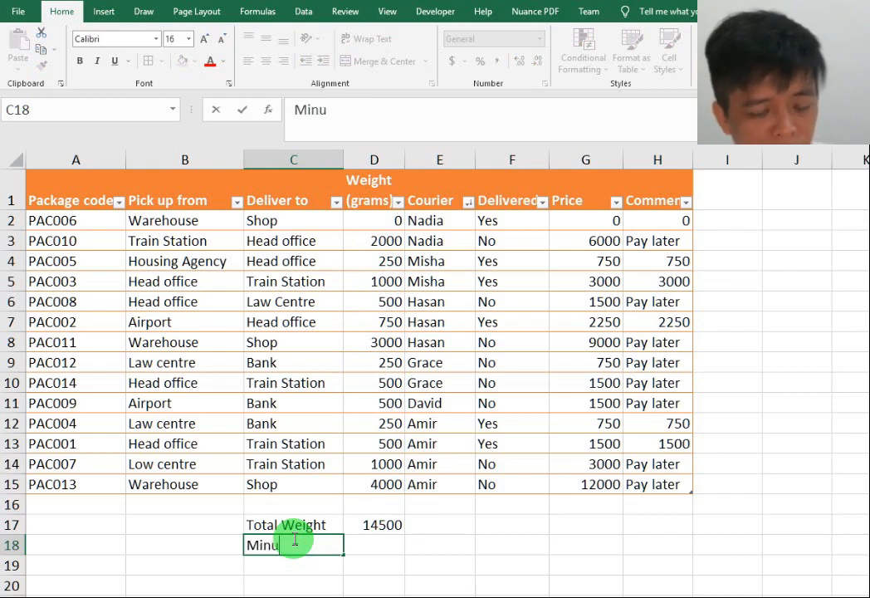
pyautogui.write('imum')
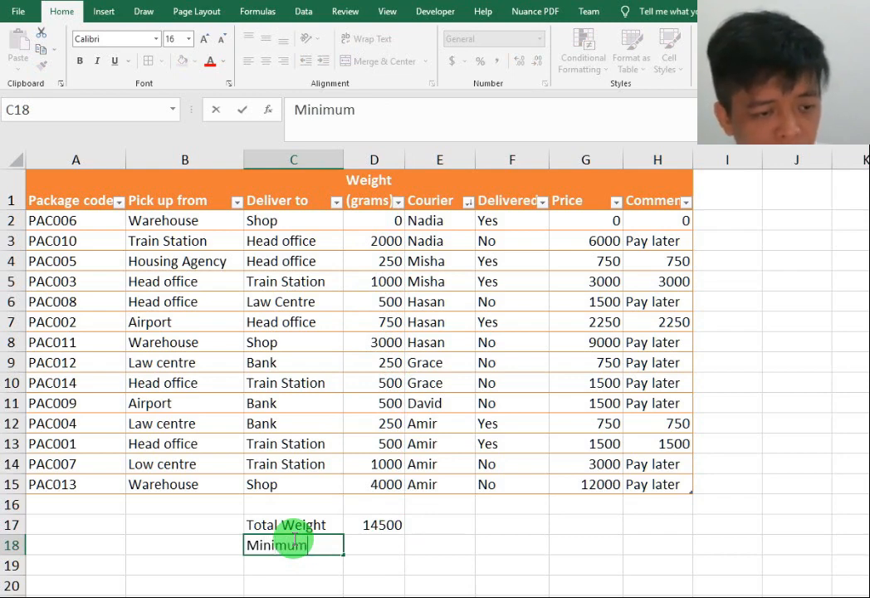
pyautogui.write(' Weight')
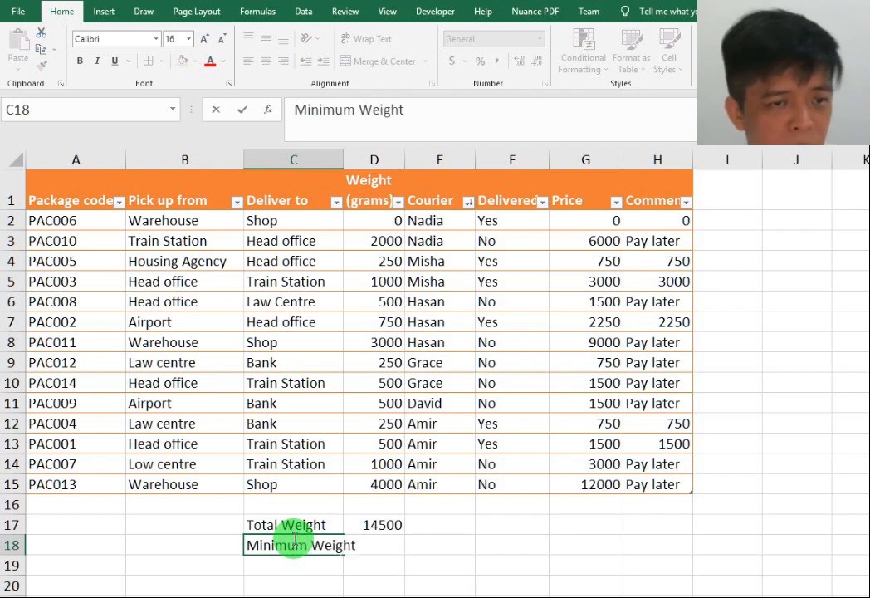
pyautogui.click(422, 596)
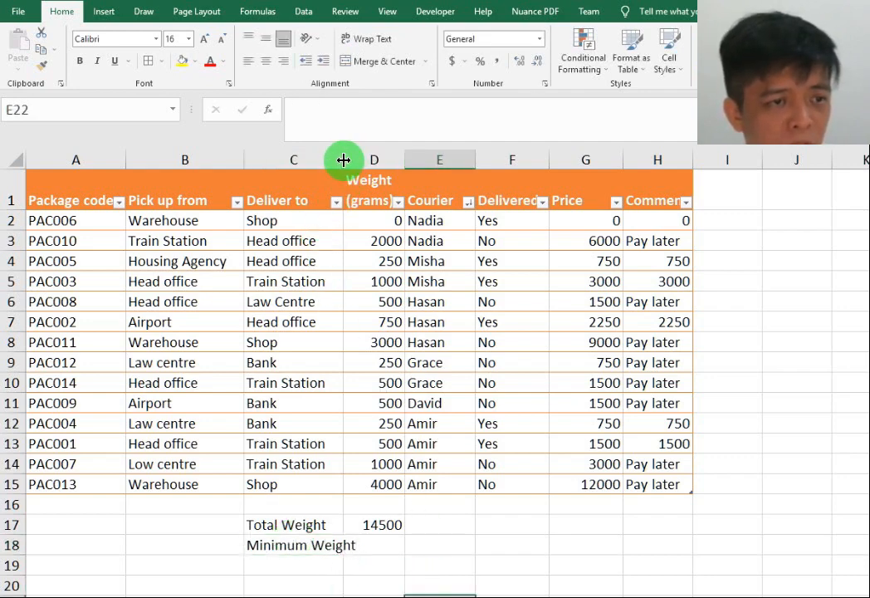
pyautogui.moveTo(340, 161); pyautogui.dragTo(359, 166)
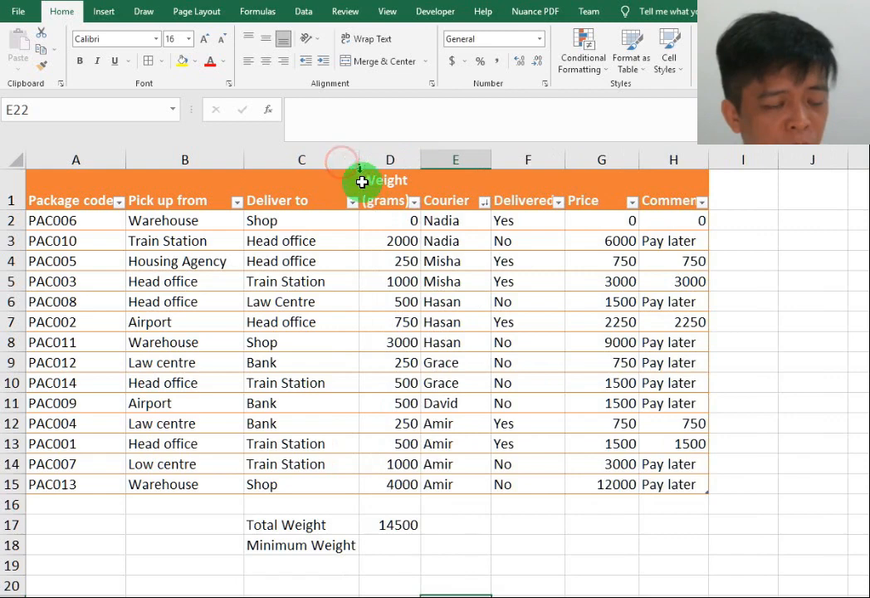
# Calculate the smallest package weight in D18 with the formula =min(D2:D15).
pyautogui.click(405, 546)
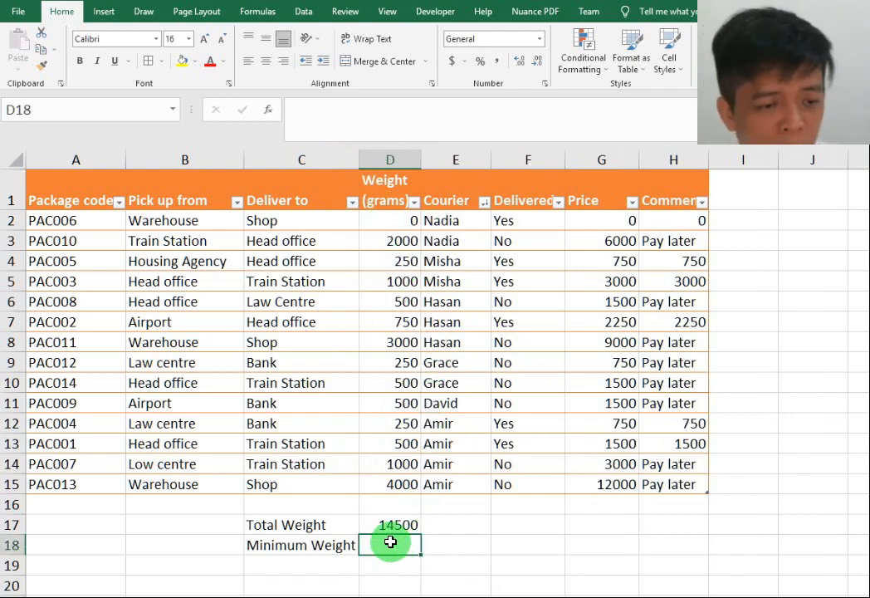
pyautogui.write('=')
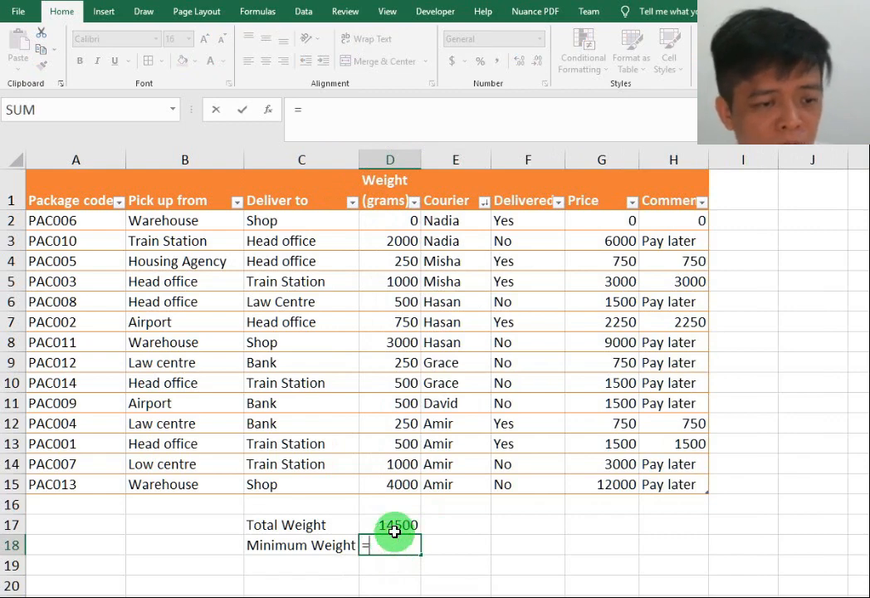
pyautogui.write('min')
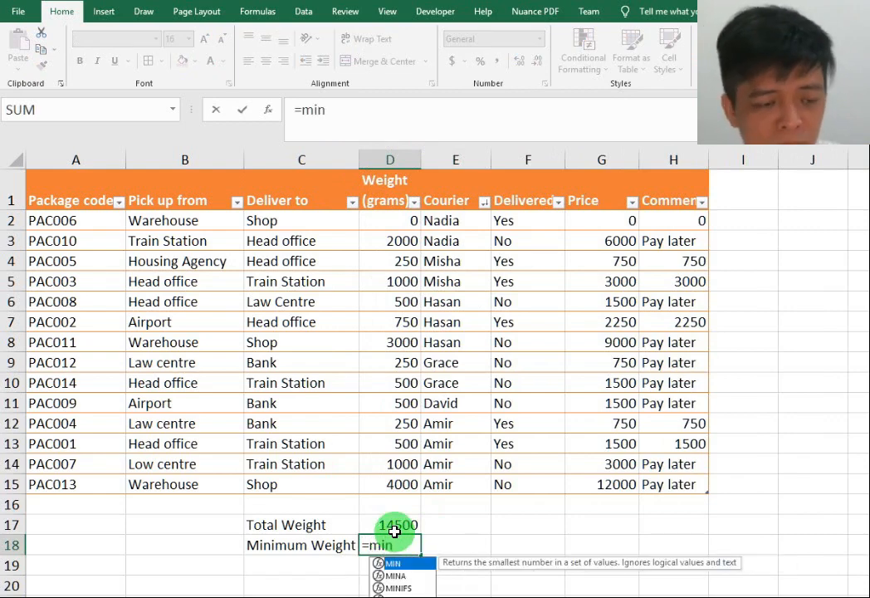
pyautogui.write('(')
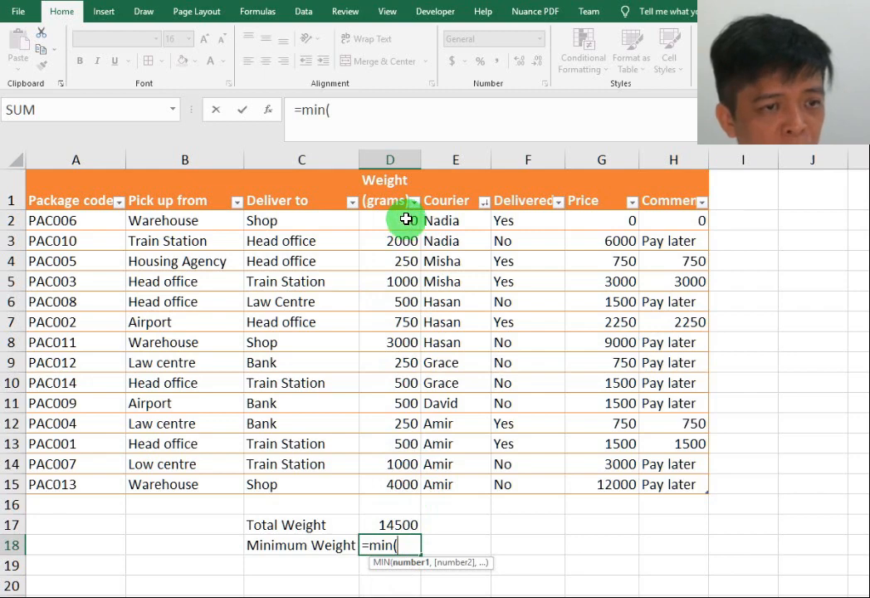
pyautogui.write('d2')
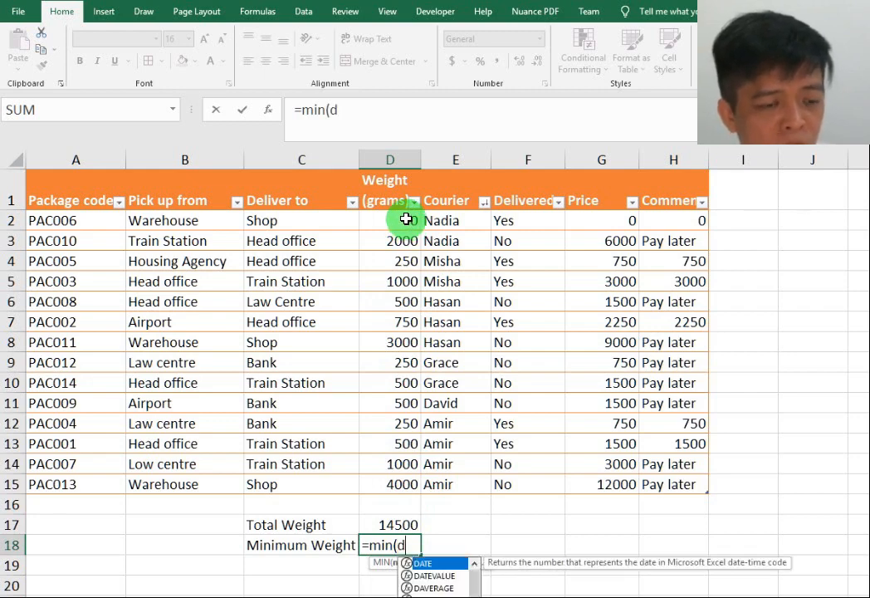
pyautogui.press('BackSpace')
pyautogui.press('BackSpace')
pyautogui.write('D2:')
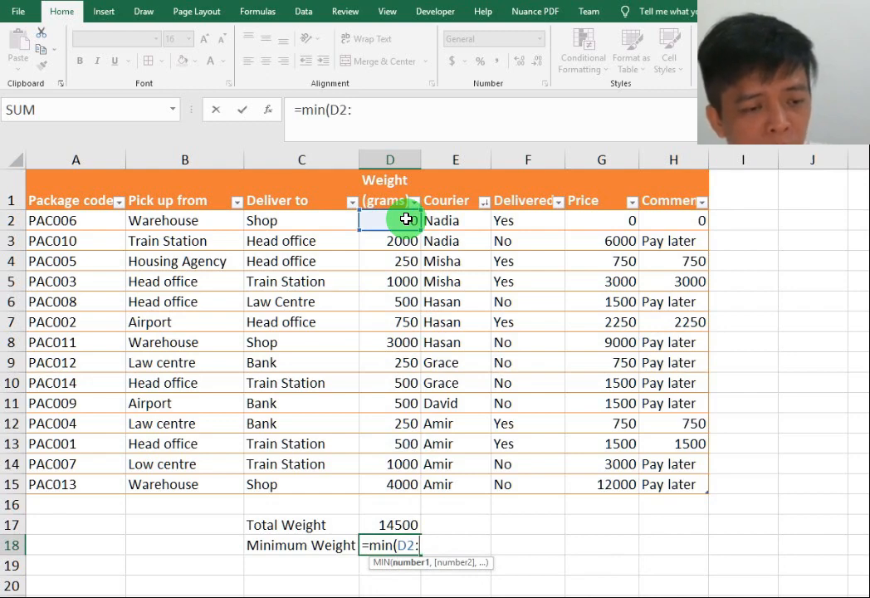
pyautogui.write('D')
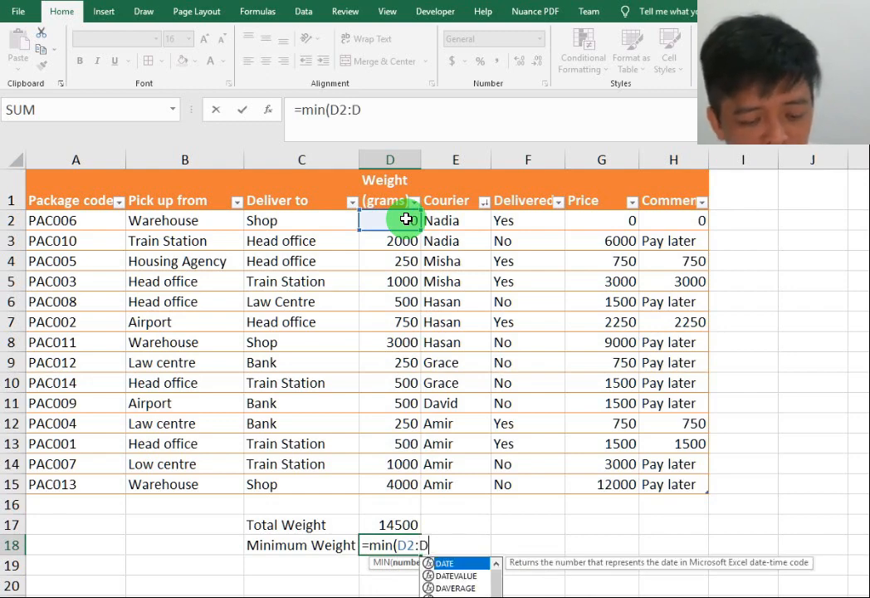
pyautogui.write('15)')
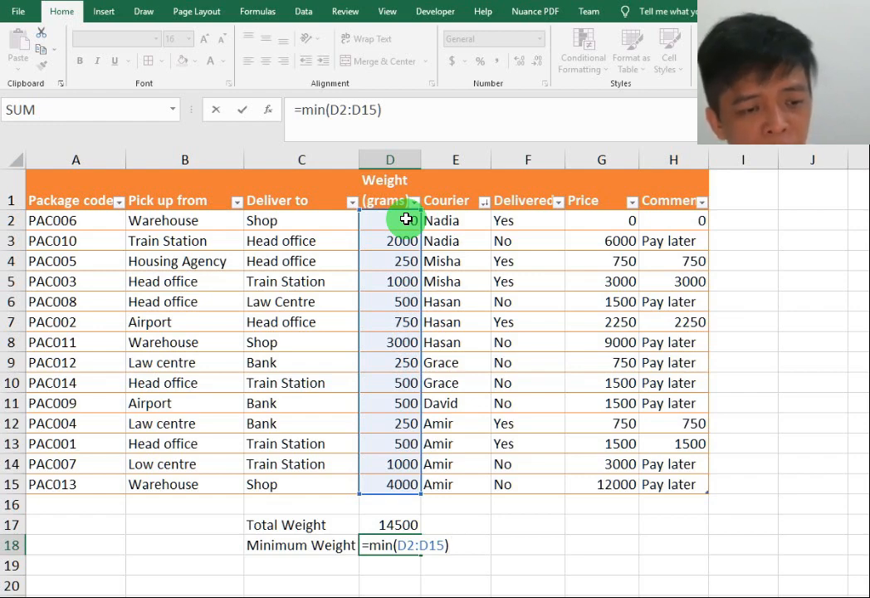
pyautogui.press('Return')
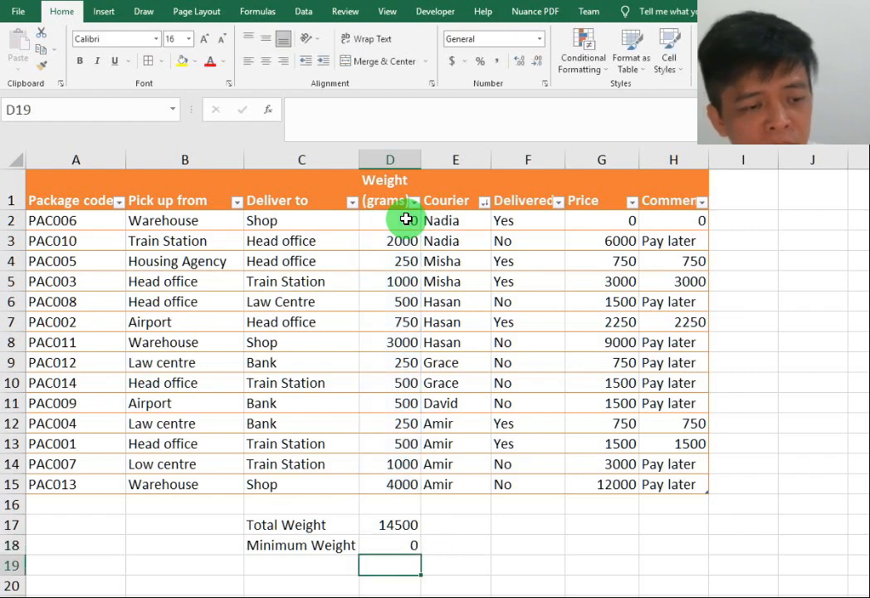
# Enter the label Maximum Weight in C19, below the Minimum Weight label.
pyautogui.press('Left')
pyautogui.write('<A')
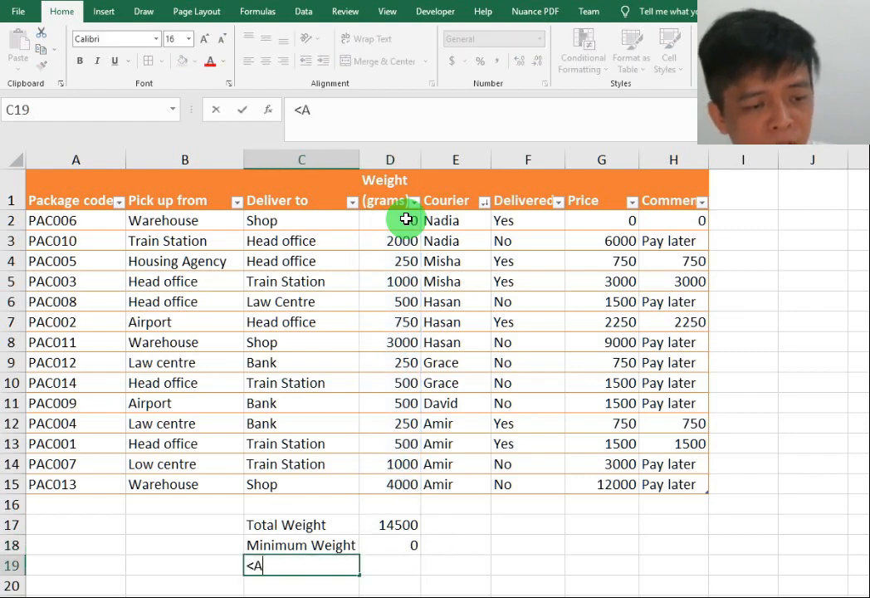
pyautogui.press('BackSpace')
pyautogui.press('BackSpace')
pyautogui.write('mAX')
pyautogui.press('BackSpace')
pyautogui.press('BackSpace')
pyautogui.press('BackSpace')
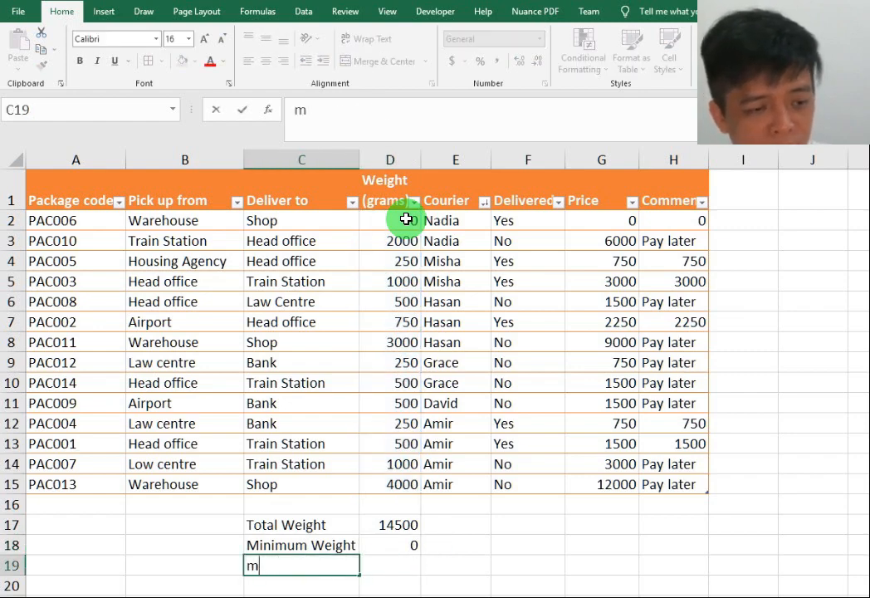
pyautogui.write('Maxi')
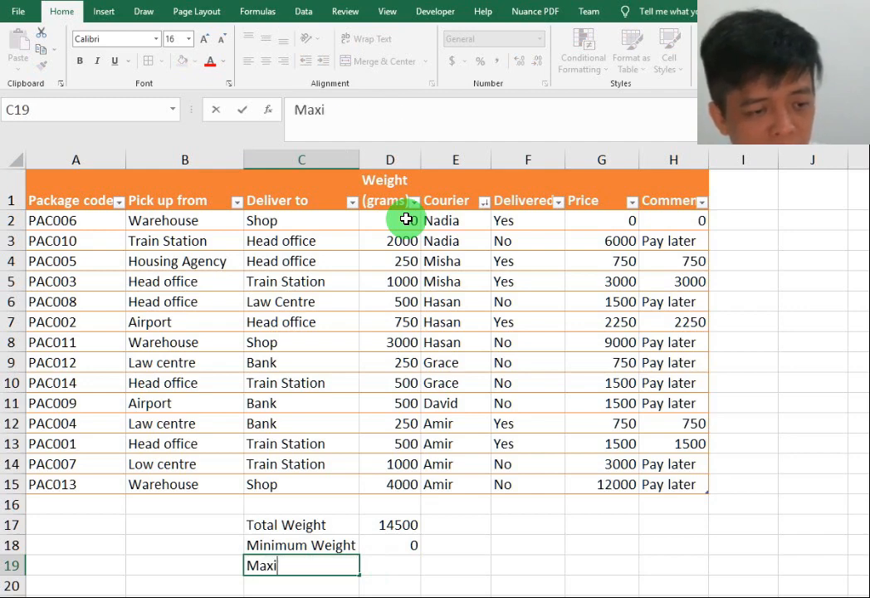
pyautogui.write('mum Weight')
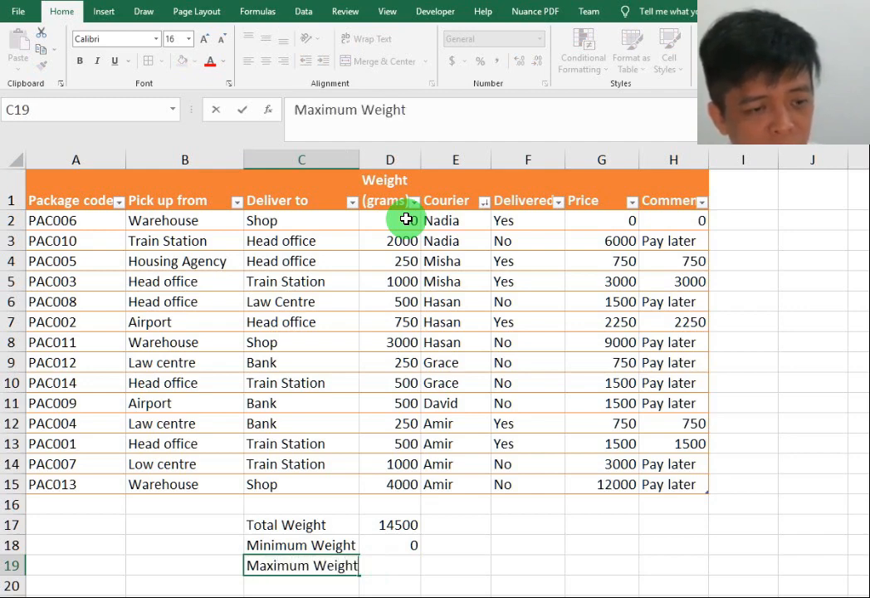
# Calculate the largest package weight in D19 with the formula =MAX(D2:D15).
pyautogui.press('Return')
pyautogui.press('Right')
pyautogui.press('Up')
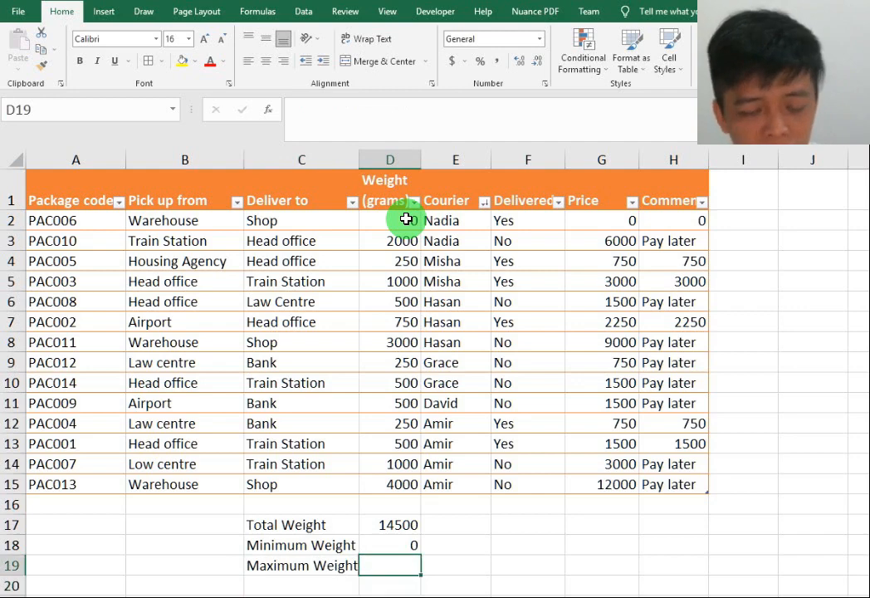
pyautogui.write('=M')
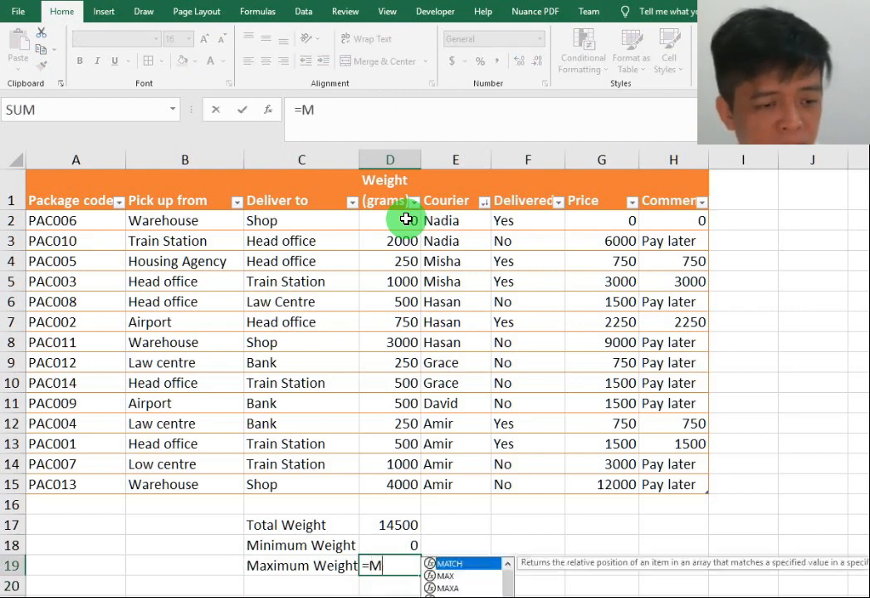
pyautogui.write('AX(')
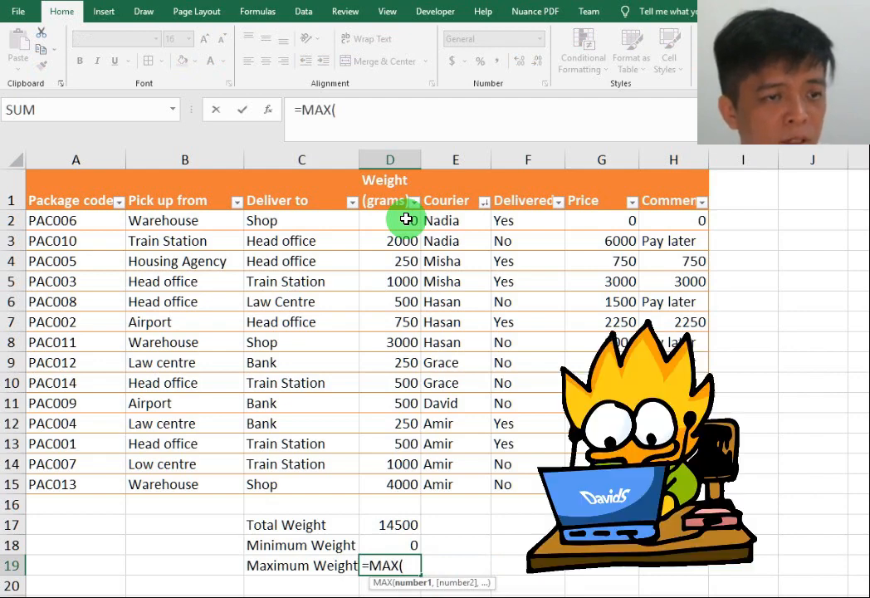
pyautogui.write('D2')
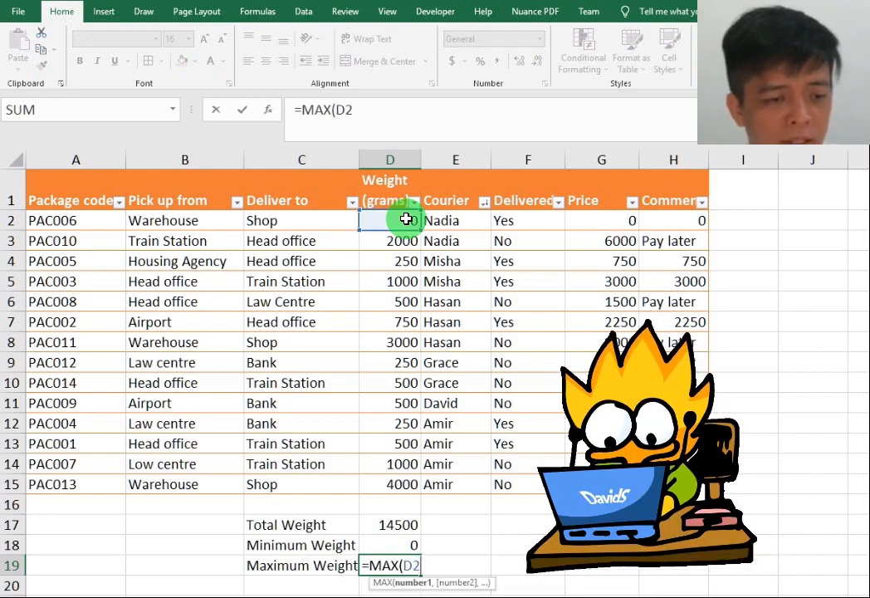
pyautogui.write(':D15)')
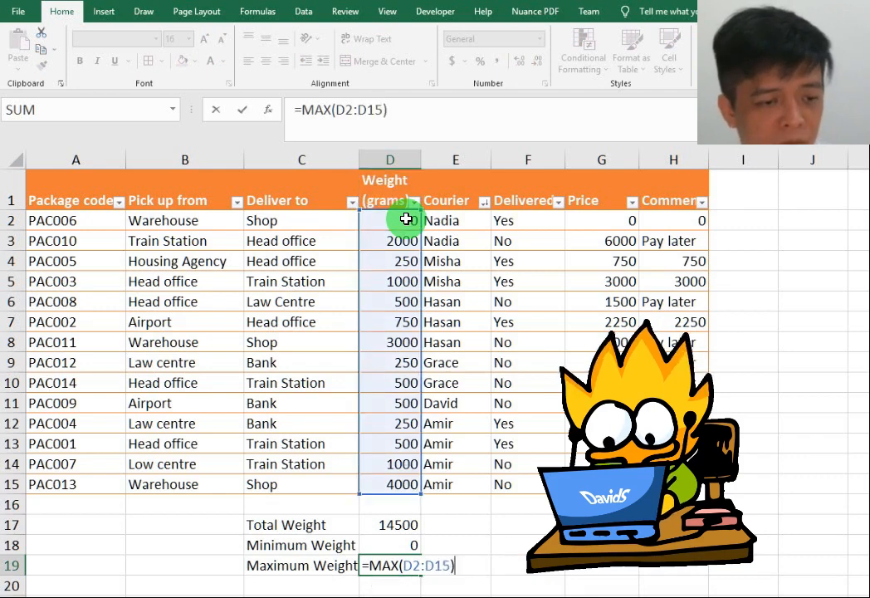
pyautogui.press('Return')
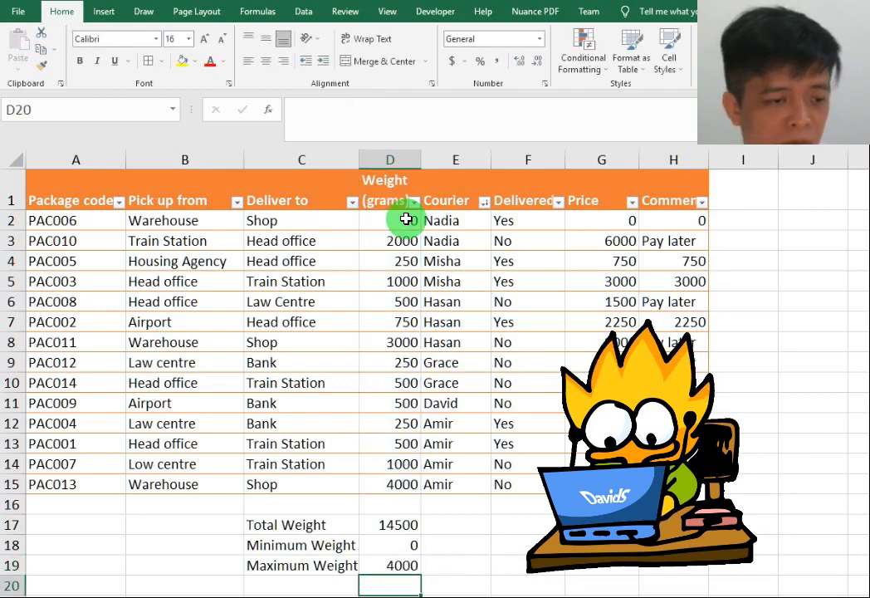
# Enter the label How many "Yes" in C20, below the Maximum Weight label.
pyautogui.click(303, 587)
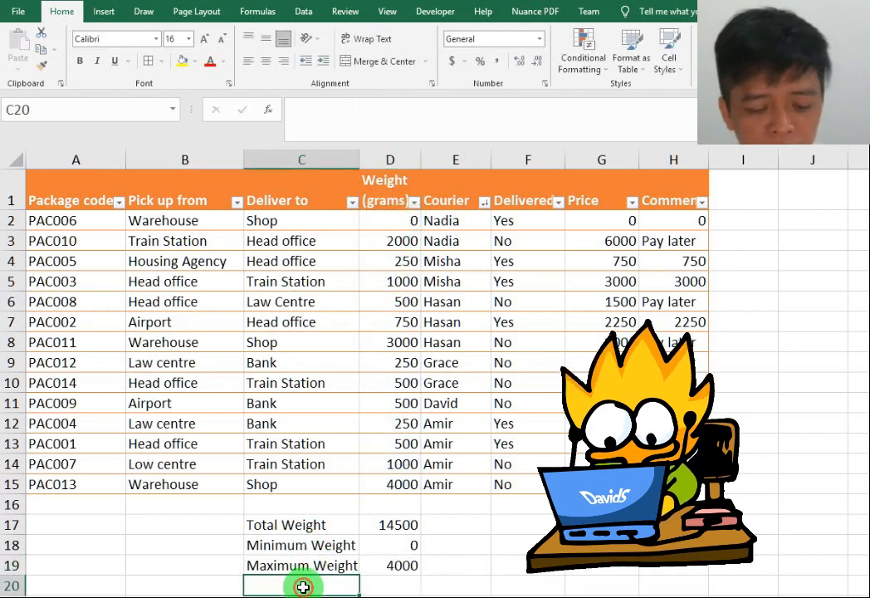
pyautogui.write('How many Y')
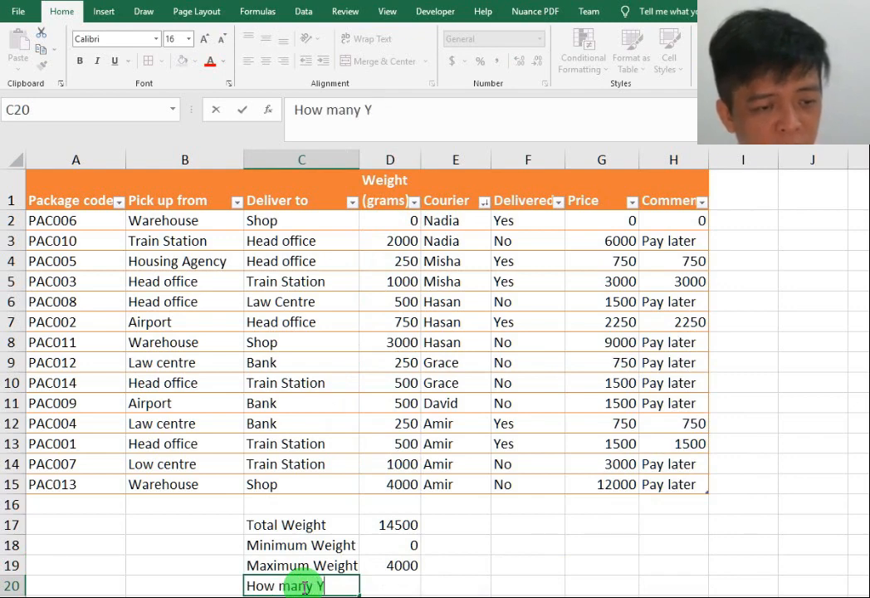
pyautogui.press('BackSpace')
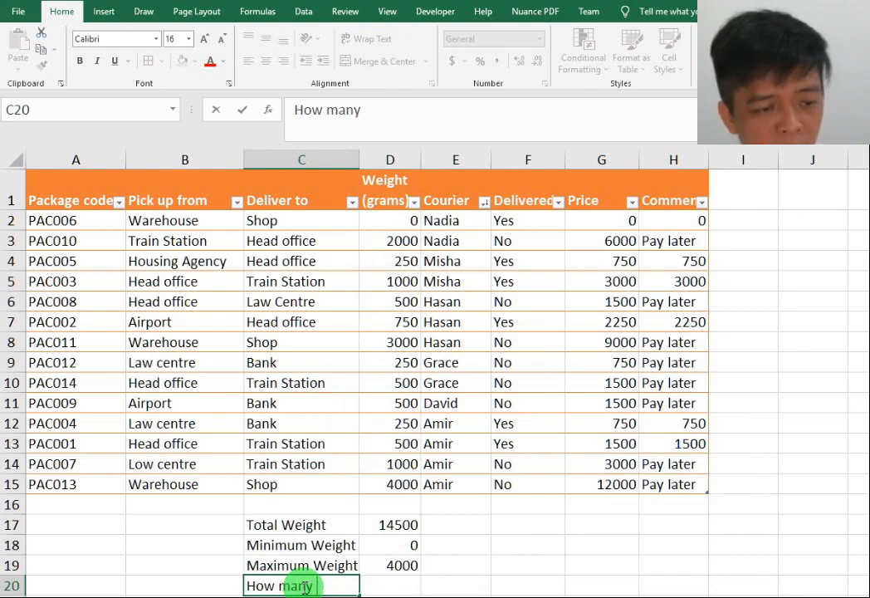
pyautogui.write('"Yes')
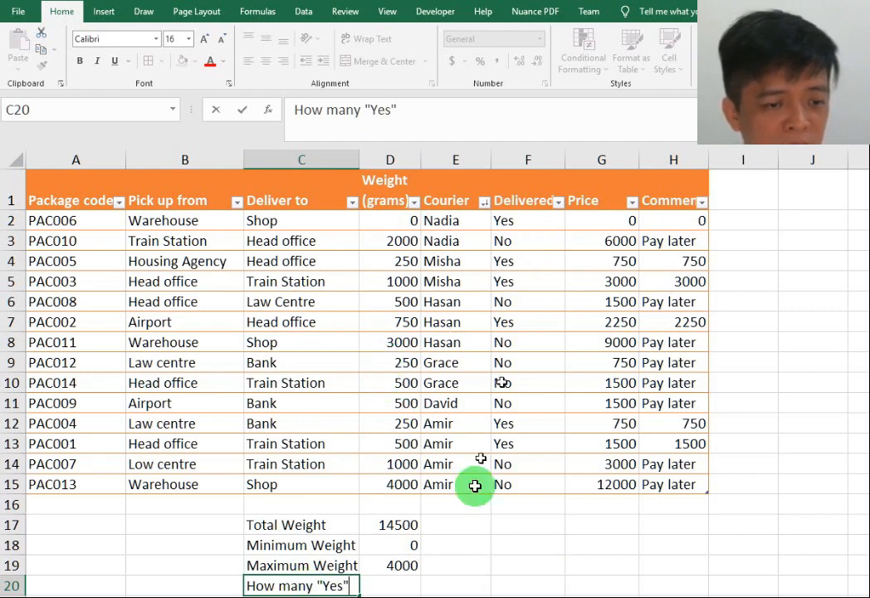
# Count the delivered packages in D20 with the formula =COUNTIF(F2:F15,"Yes").
pyautogui.click(389, 582)
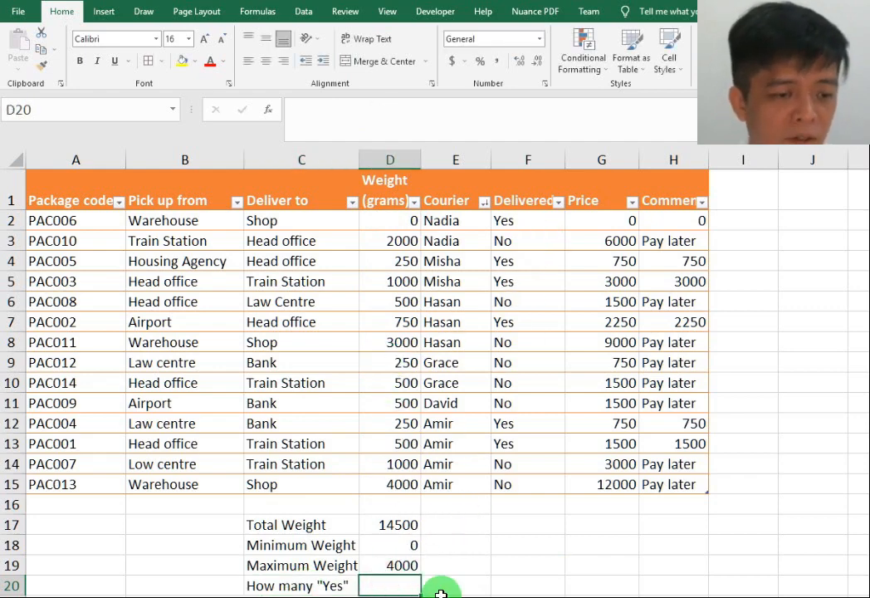
pyautogui.write('=')
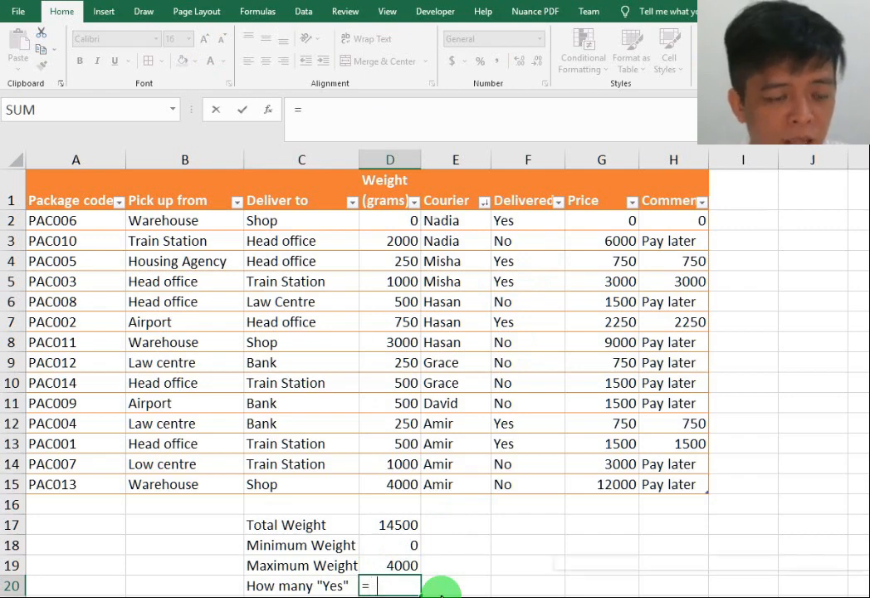
pyautogui.write('COUNTIF(')
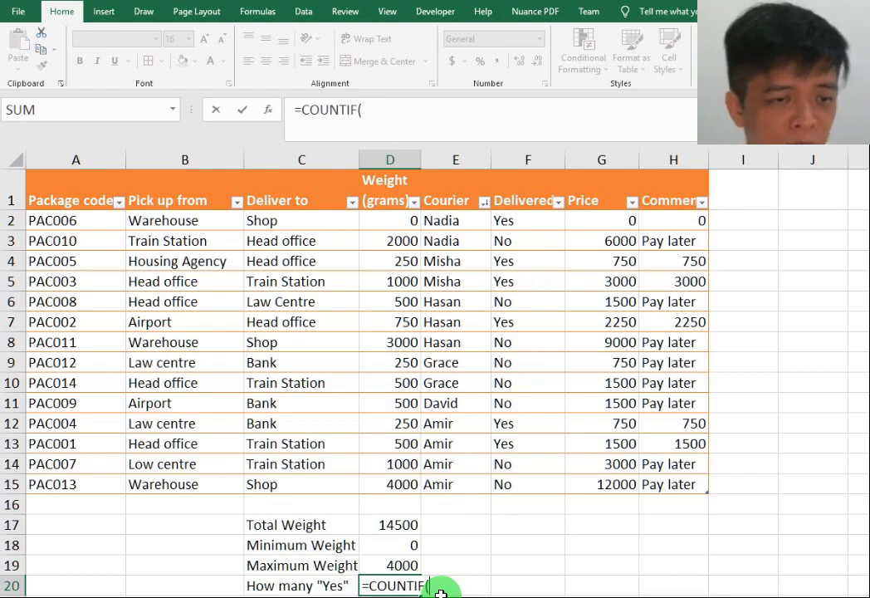
pyautogui.click(527, 219)
pyautogui.write(':F1')
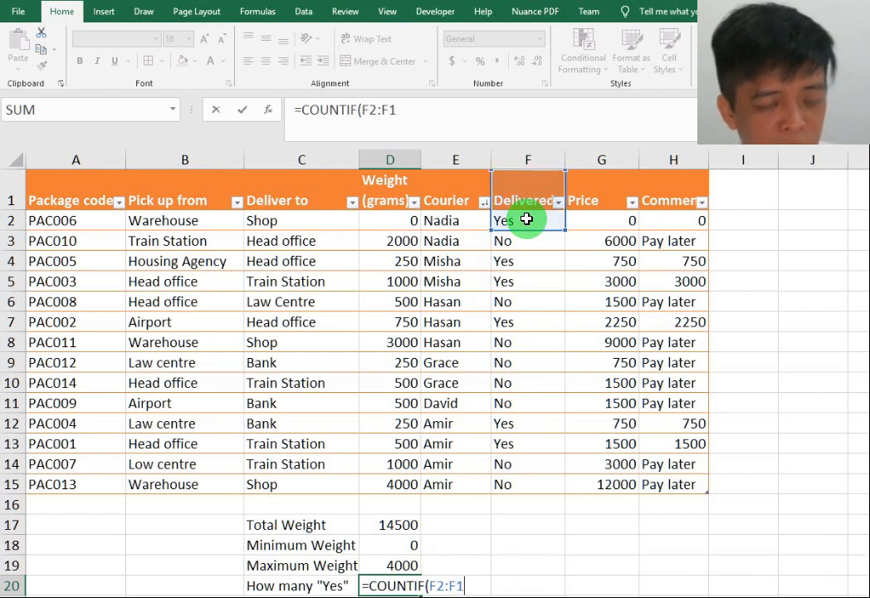
pyautogui.write('5')
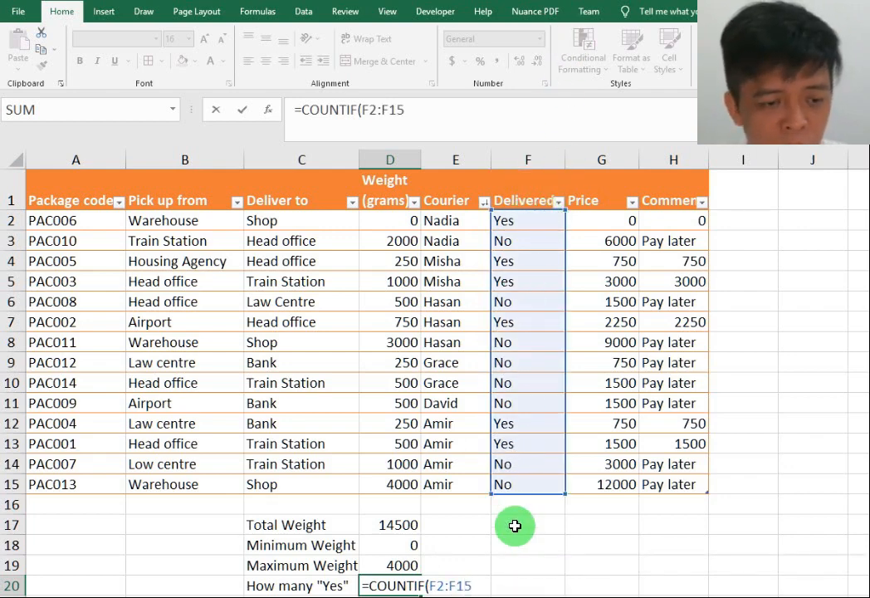
pyautogui.write(',"Yes"')
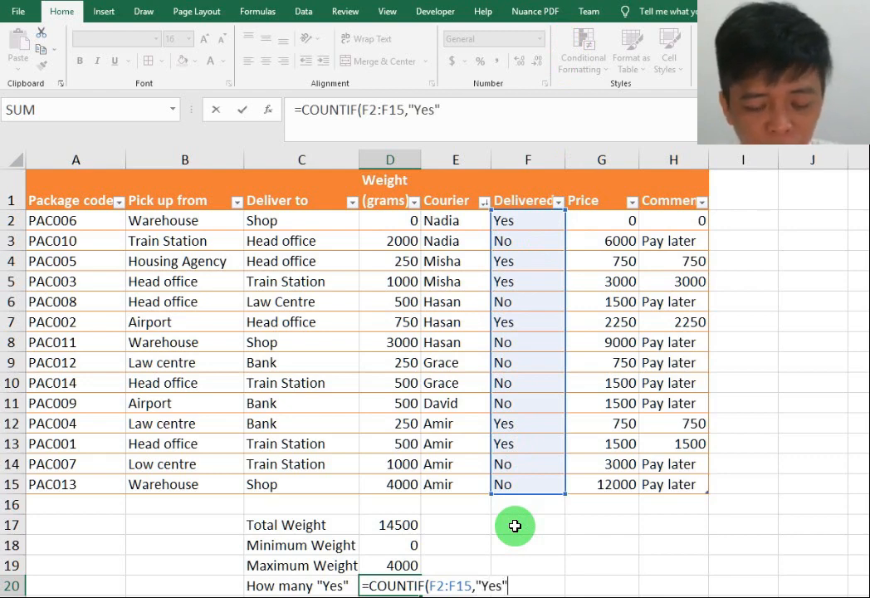
pyautogui.write(')')
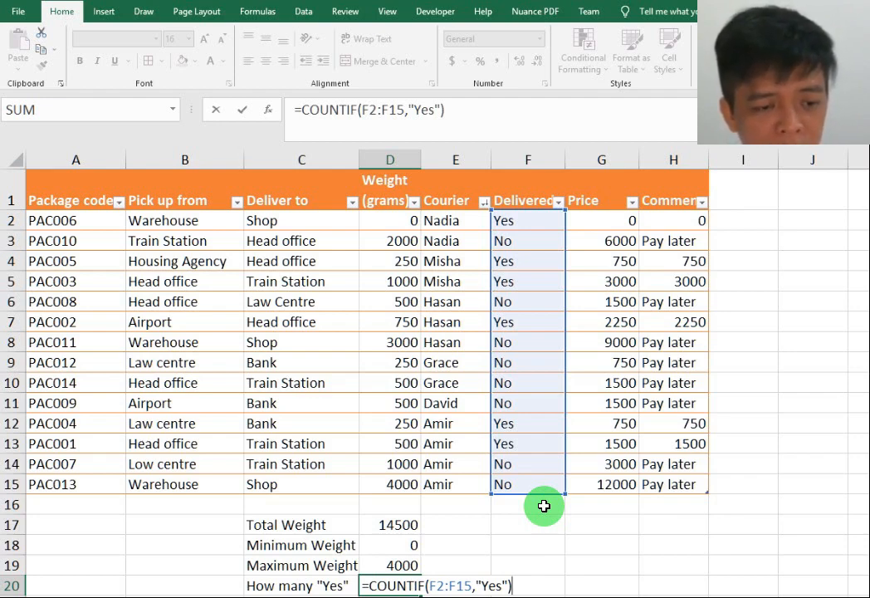
pyautogui.press('Return')
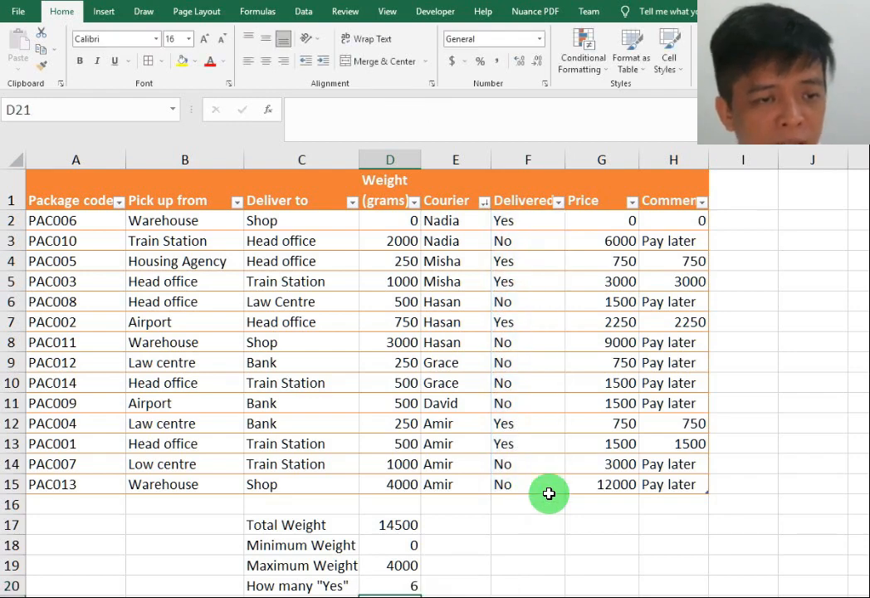
# Check the Yes entries in the Delivered column one by one against the count in D20.
pyautogui.click(517, 221)
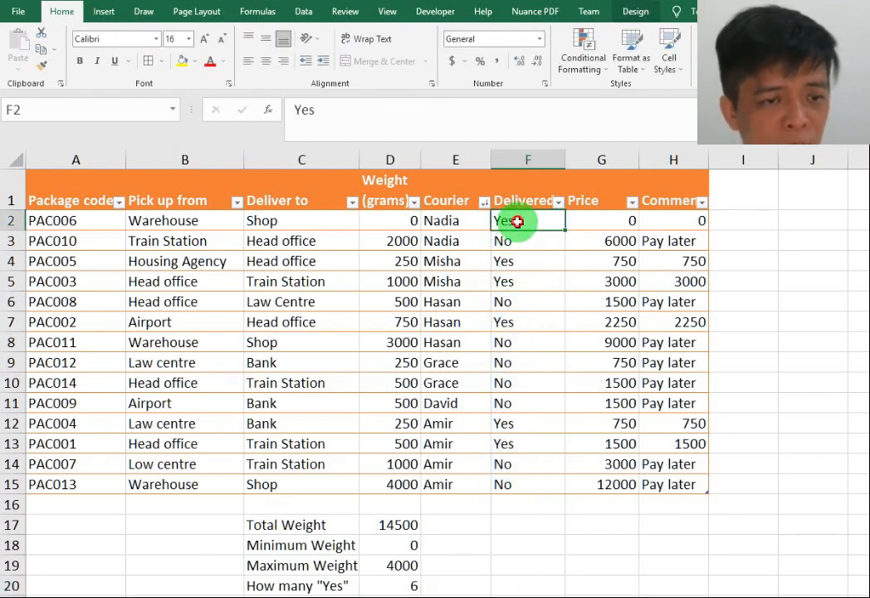
pyautogui.click(519, 260)
pyautogui.click(516, 282)
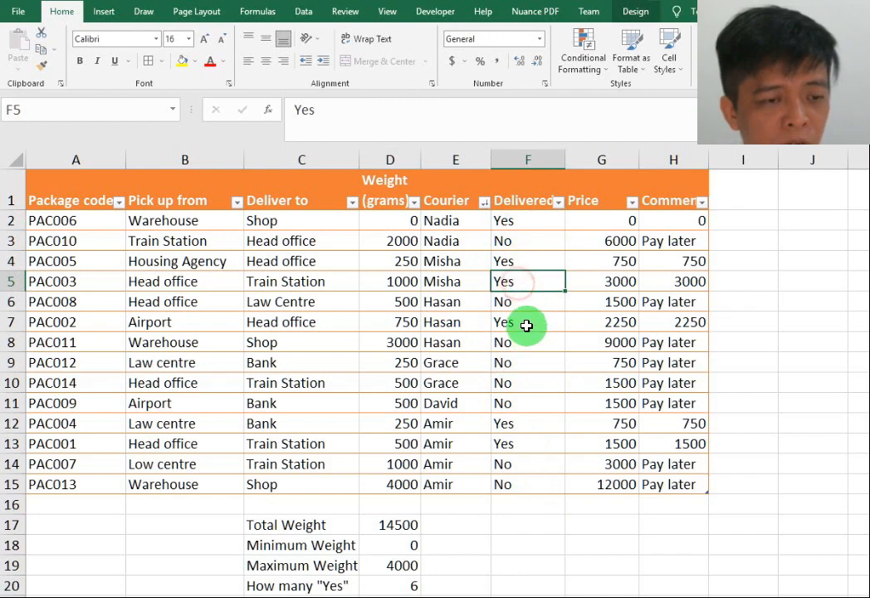
pyautogui.click(519, 323)
pyautogui.click(518, 423)
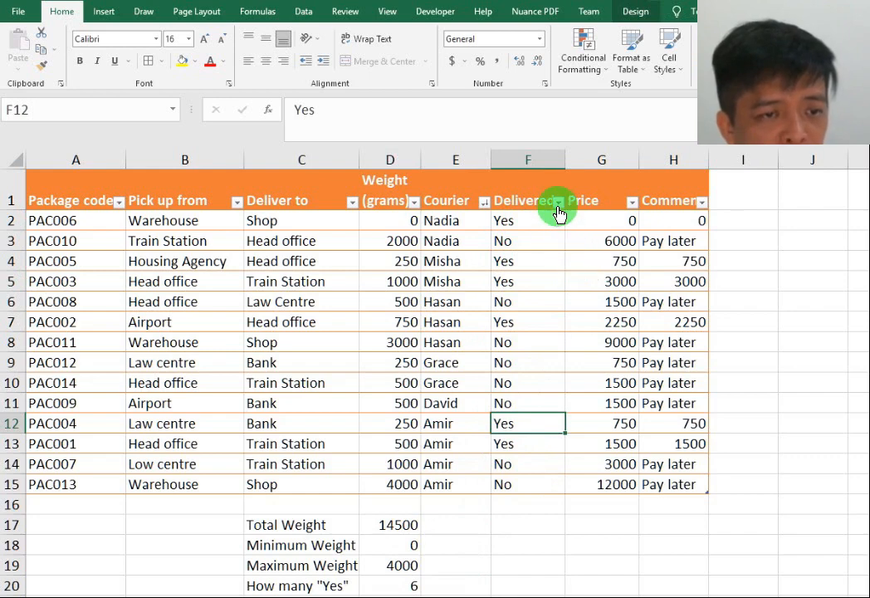
# Sort the table by the Courier column from A to Z.
pyautogui.click(481, 203)
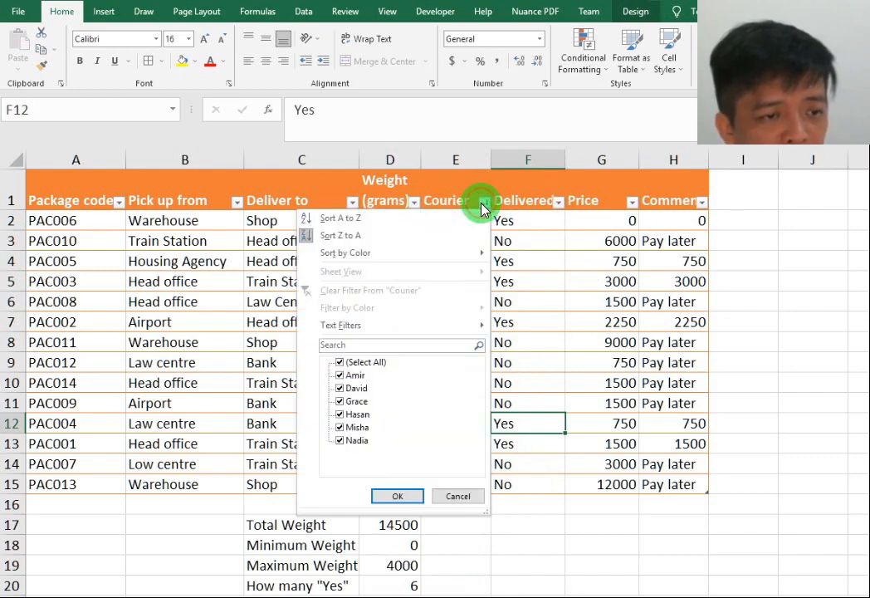
pyautogui.click(345, 221)
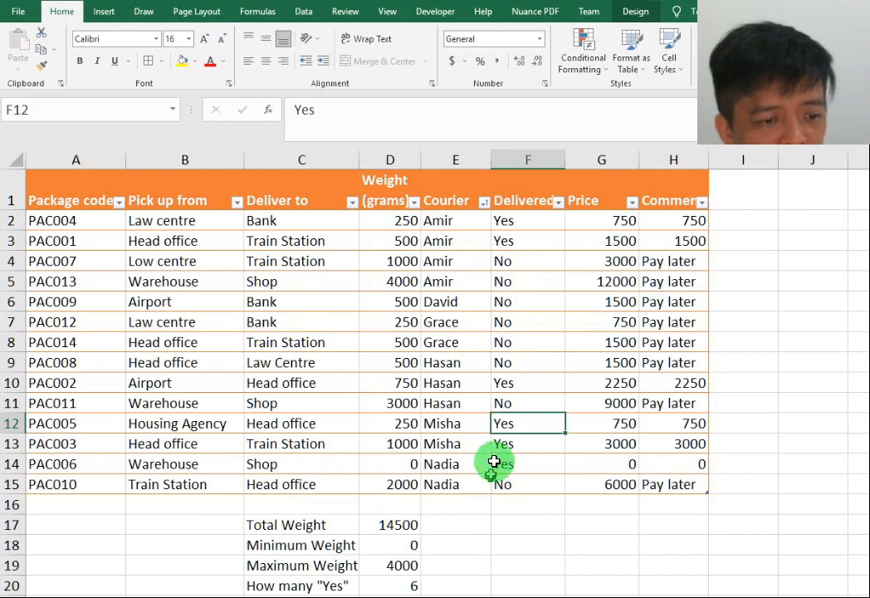
pyautogui.click(723, 384)
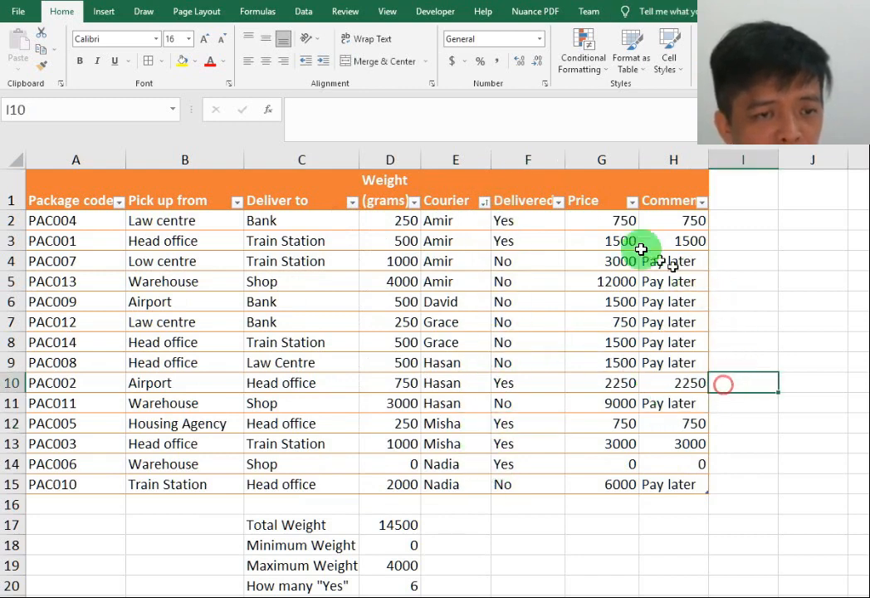
# Filter the Courier column to hide the rows of the courier handling package PAC009.
pyautogui.click(482, 204)
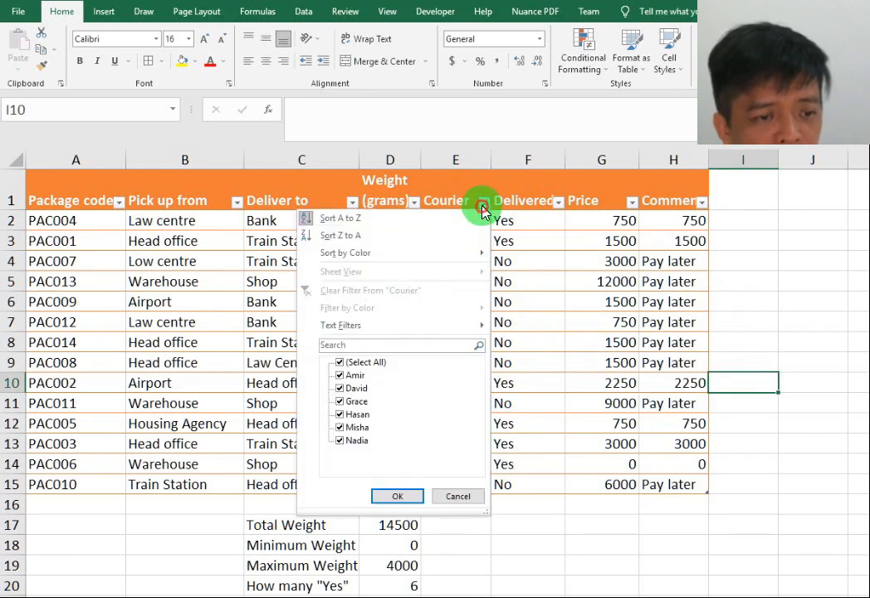
pyautogui.click(341, 389)
pyautogui.click(398, 495)
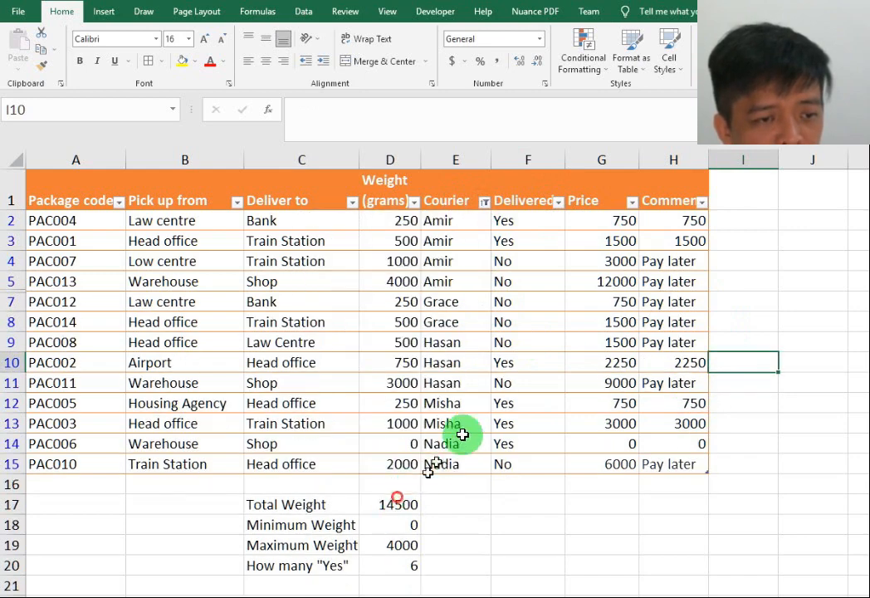
# Include the hidden courier in the Courier filter again so that all couriers are selected.
pyautogui.click(485, 202)
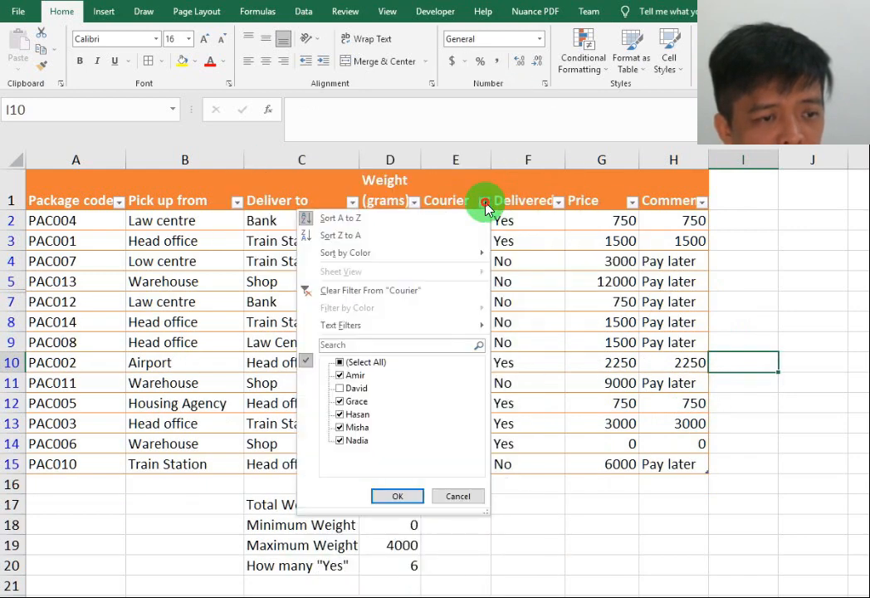
pyautogui.click(340, 387)
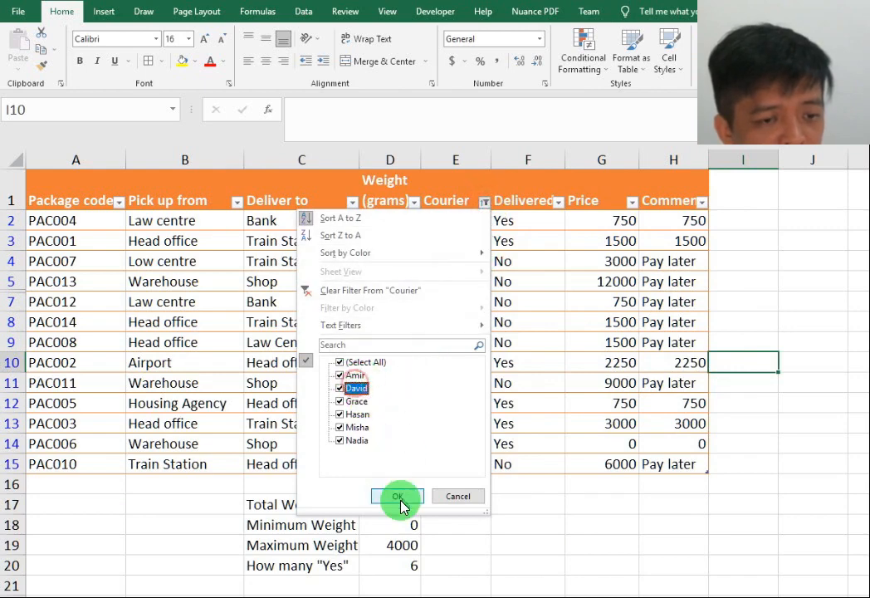
pyautogui.click(399, 498)
pyautogui.click(740, 469)
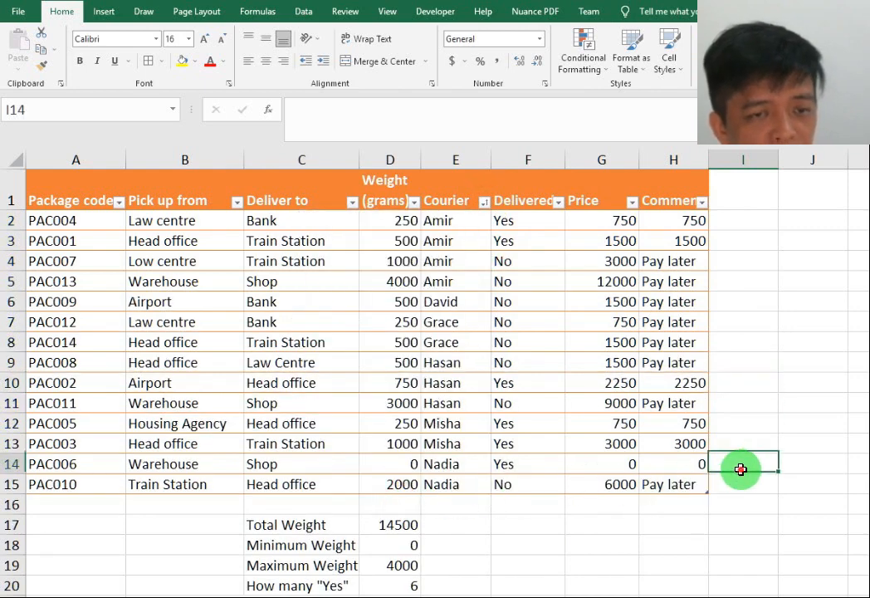